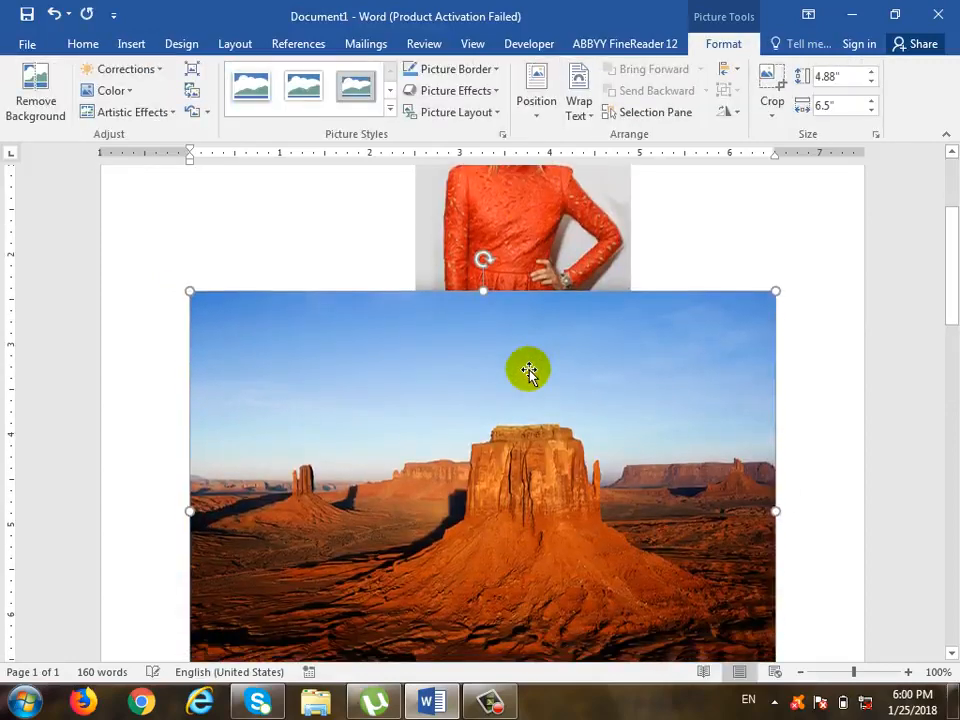
# Step: Shrink the desert landscape picture proportionally to about 1.71" high and 2.28" wide so it sits beside the woman's picture
pyautogui.moveTo(762, 291); pyautogui.dragTo(304, 536)
pyautogui.moveTo(447, 486); pyautogui.dragTo(396, 429)
pyautogui.scroll(-5, 486, 397)
pyautogui.scroll(-1, 486, 397)
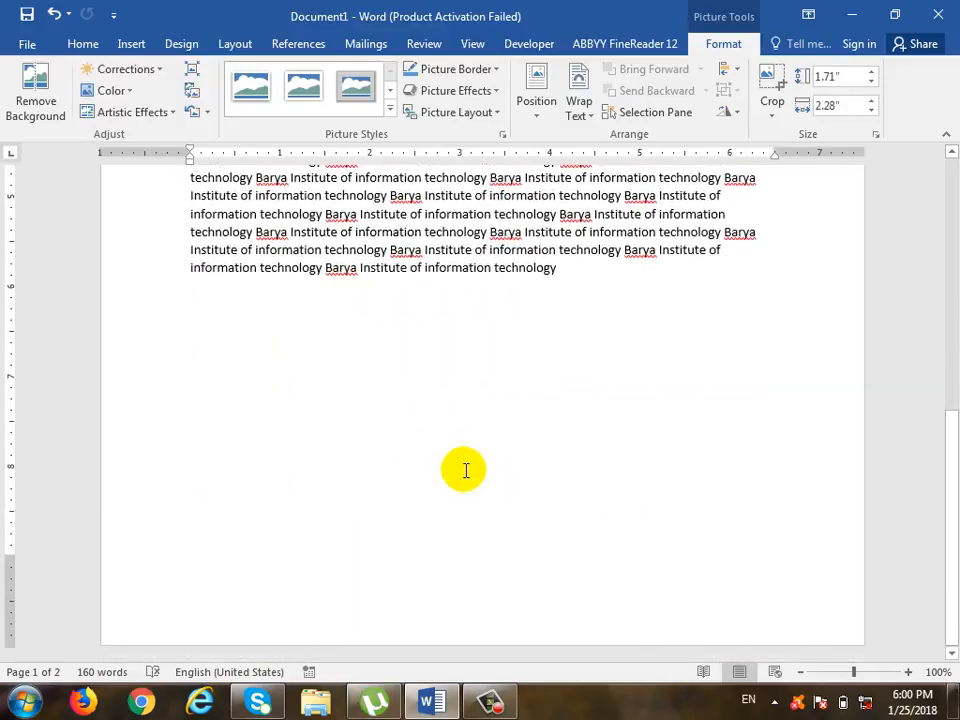
pyautogui.scroll(5, 454, 484)
# Step: Set the landscape picture's text wrapping to Square and move it so it partly overlaps the woman's picture
pyautogui.click(341, 333)
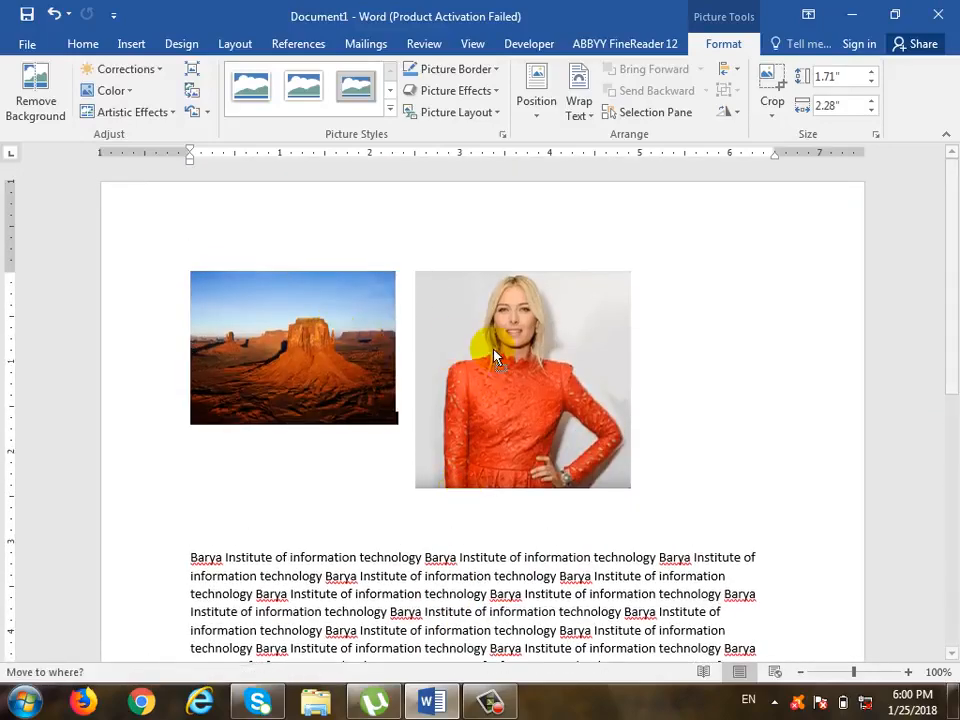
pyautogui.click(578, 105)
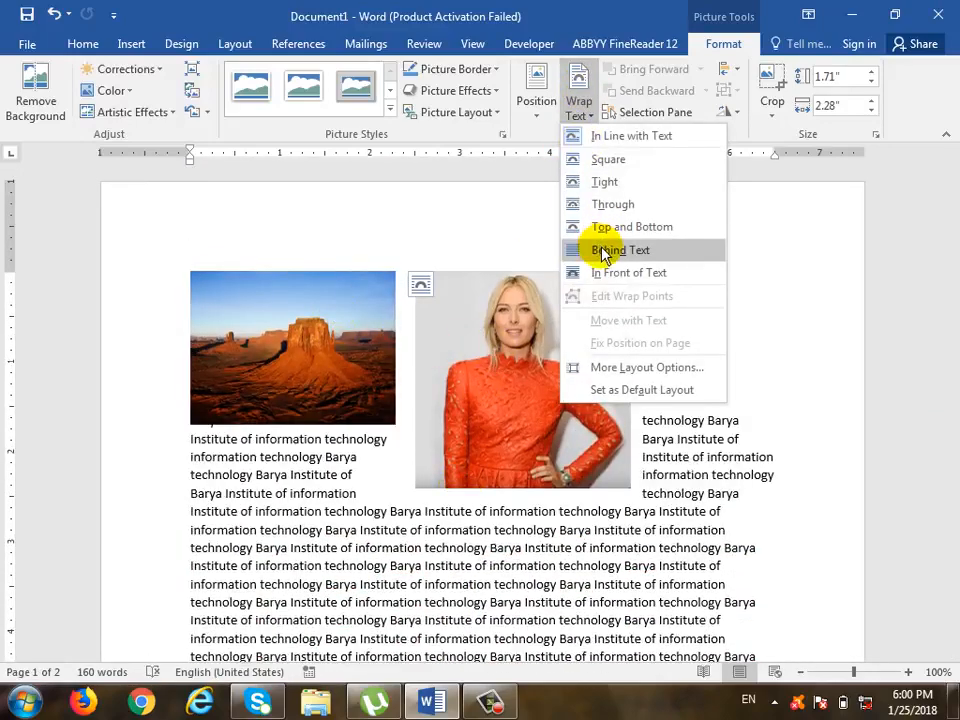
pyautogui.click(645, 161)
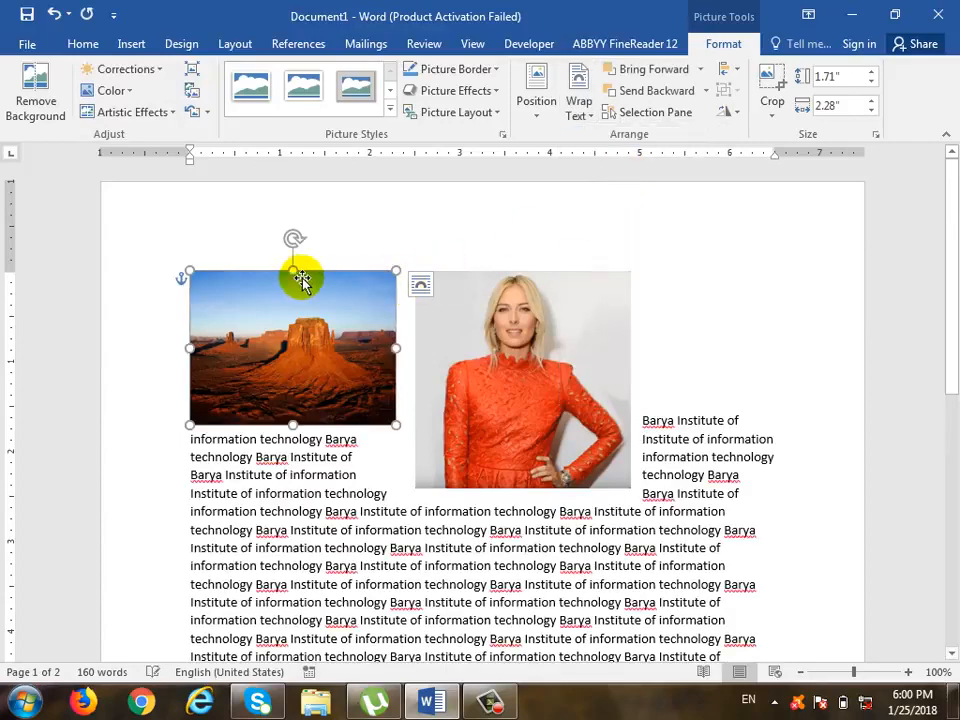
pyautogui.moveTo(378, 306); pyautogui.dragTo(452, 330)
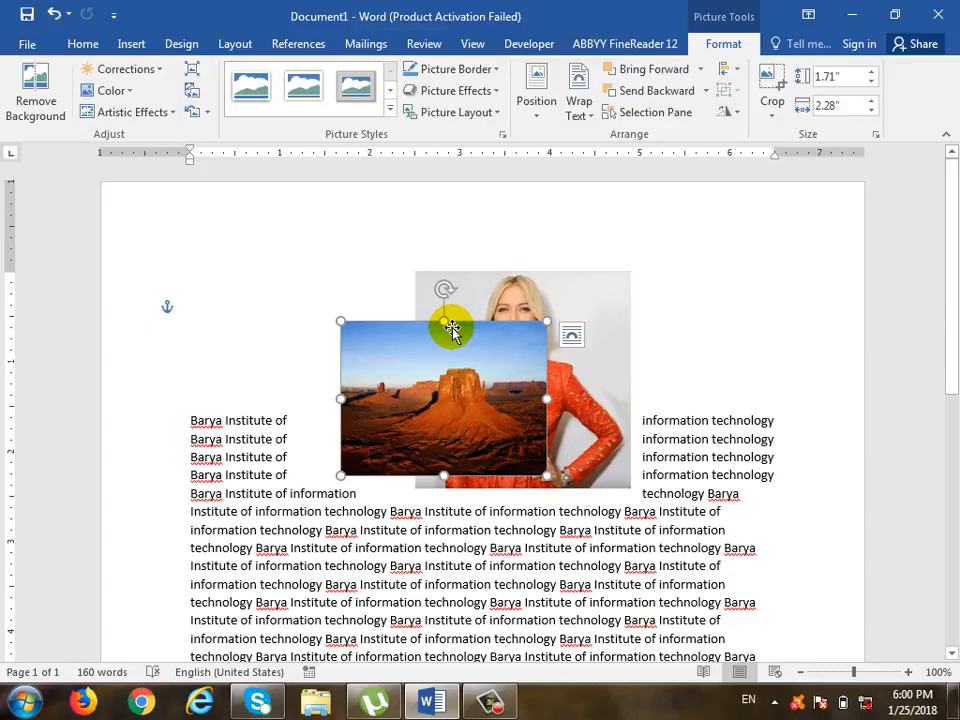
# Step: Select the landscape picture together with the woman's picture and group them into a single object
pyautogui.keyDown('ctrl'); pyautogui.click(581, 362); pyautogui.keyUp('ctrl')
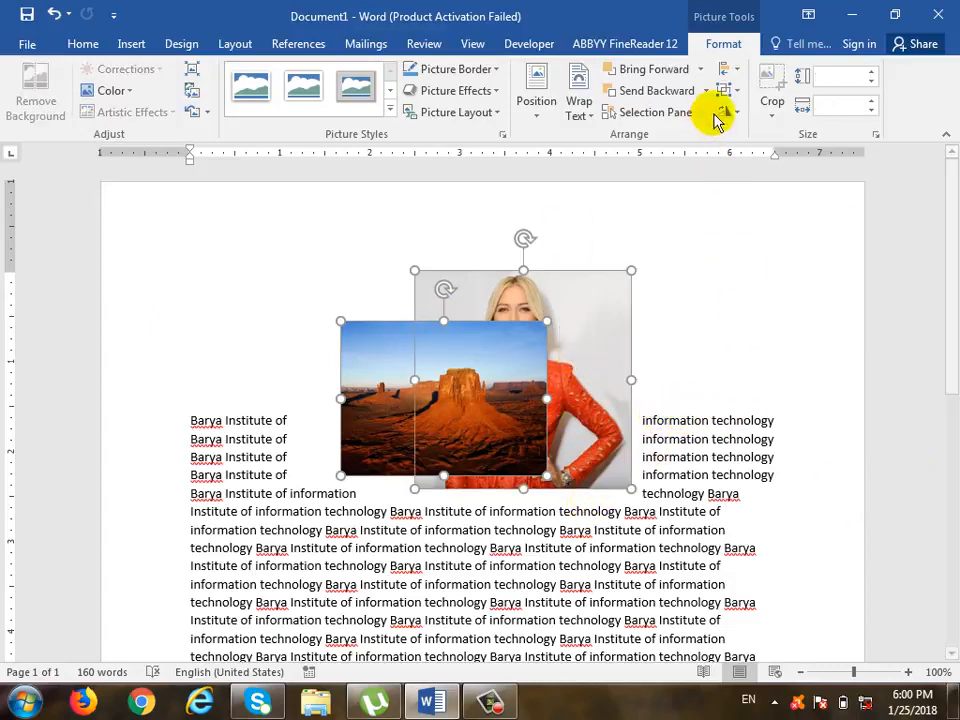
pyautogui.click(740, 91)
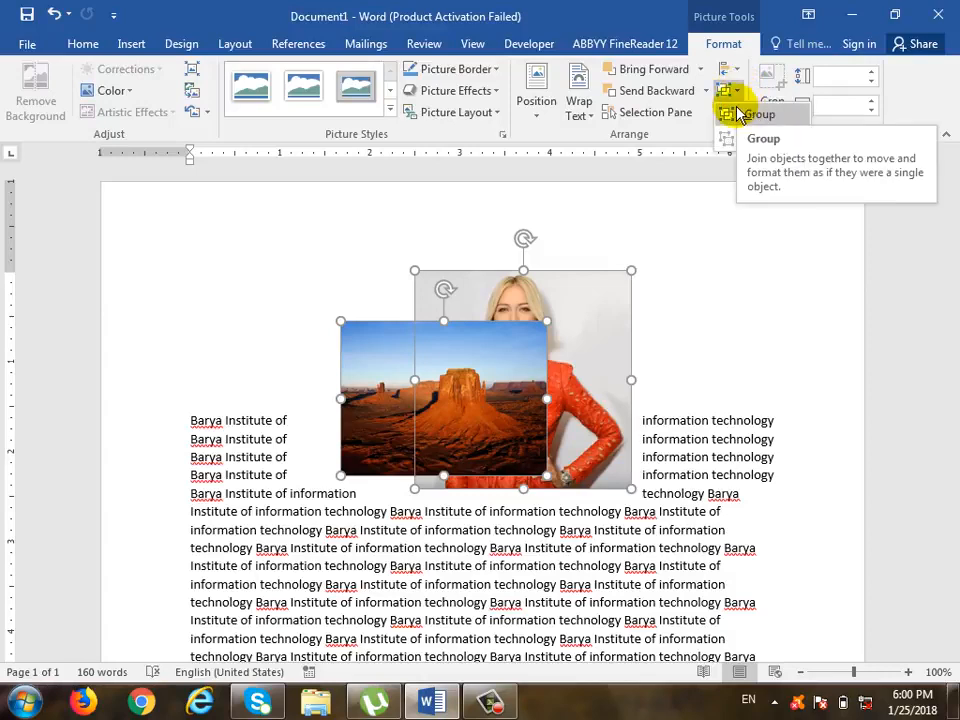
pyautogui.click(737, 113)
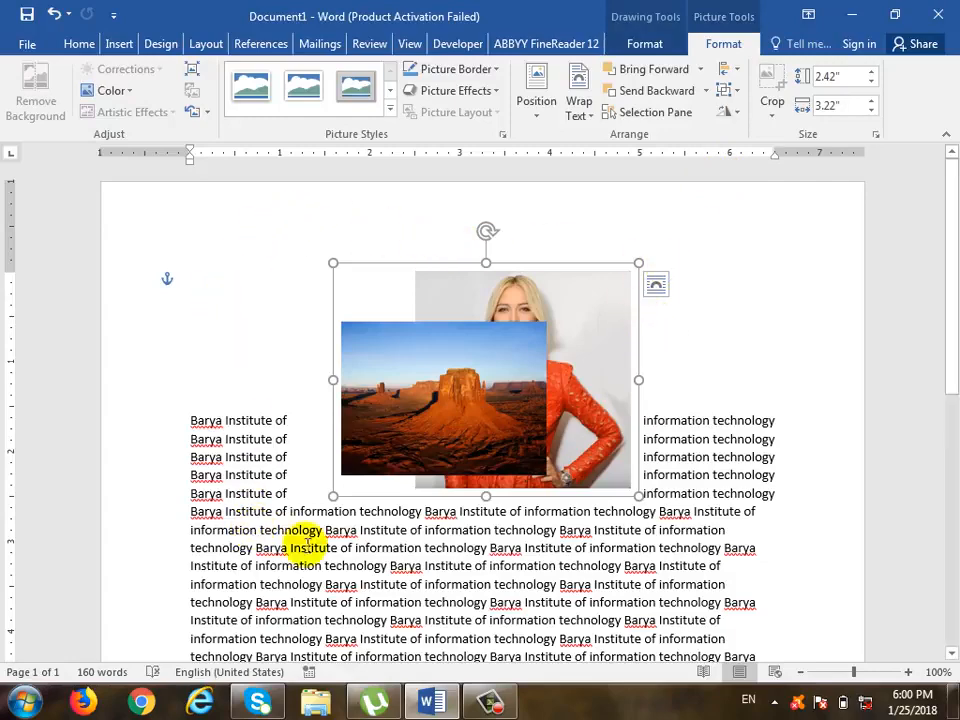
pyautogui.click(690, 420)
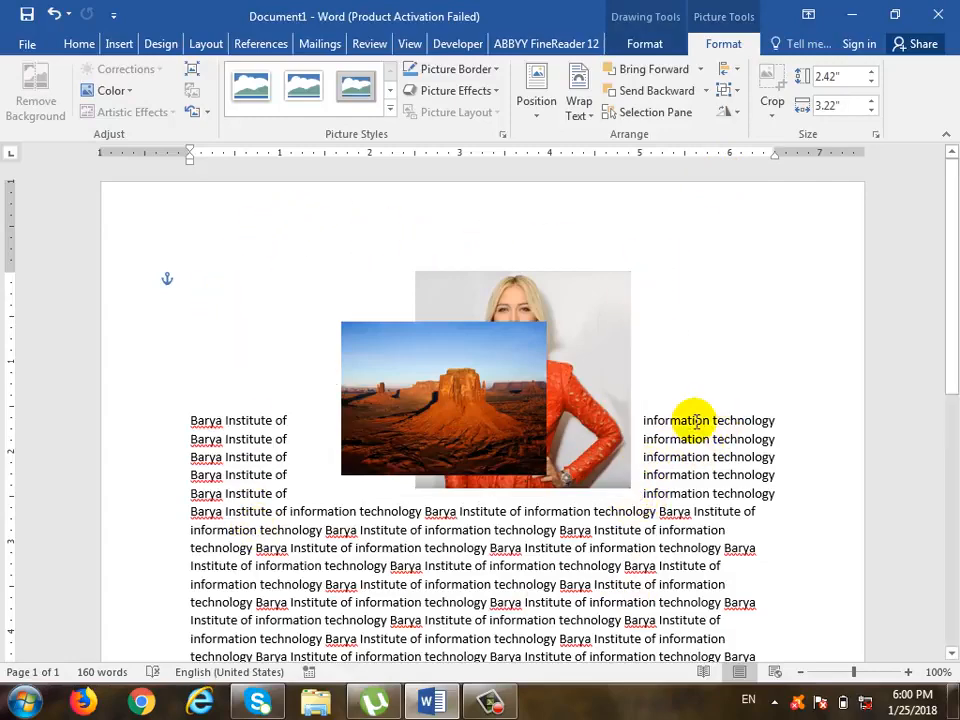
# Step: Move the grouped pictures down into the paragraph text and shrink the group to about 2.2" high and 2.95" wide
pyautogui.moveTo(606, 390); pyautogui.dragTo(587, 516)
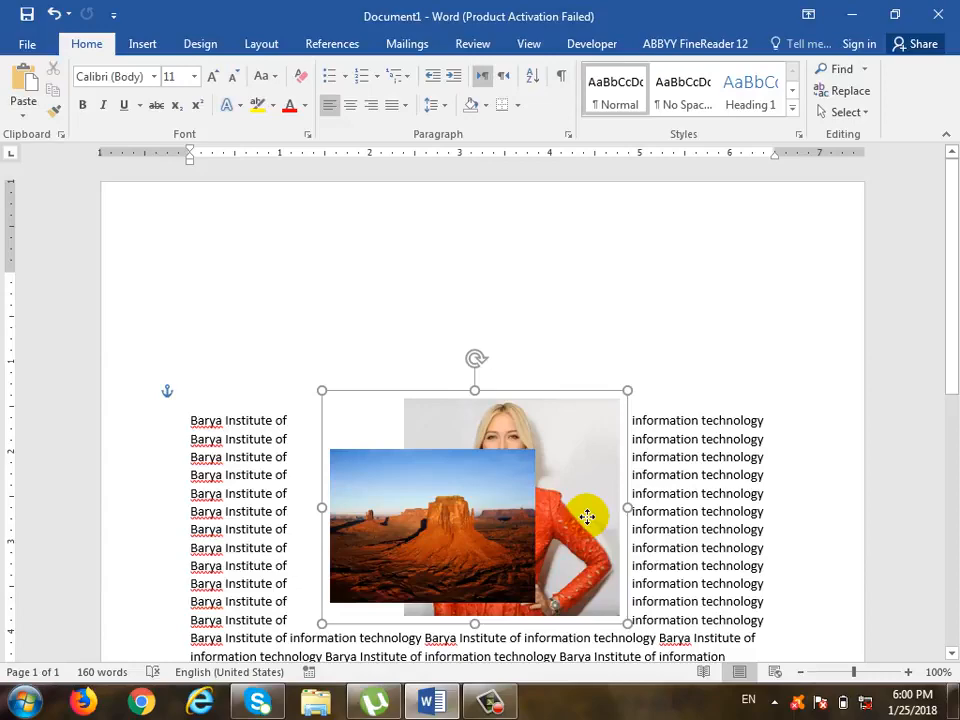
pyautogui.scroll(-6, 617, 512)
pyautogui.scroll(2, 620, 480)
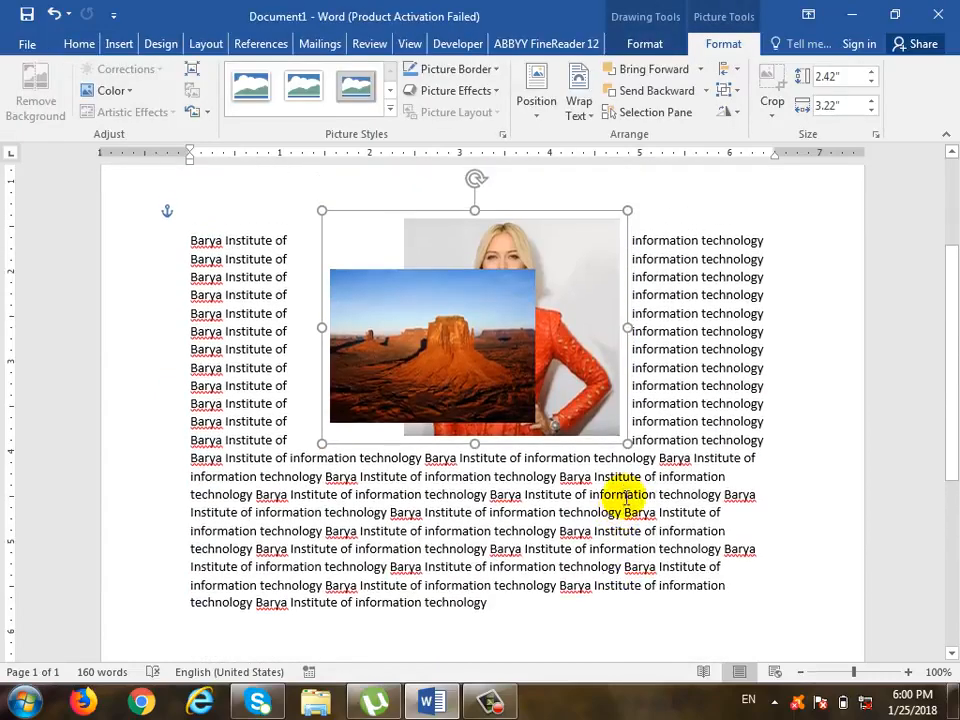
pyautogui.moveTo(626, 440); pyautogui.dragTo(600, 418)
pyautogui.click(738, 403)
# Step: Ungroup the pictures and move them apart within the text, with the landscape to the left of the woman's picture
pyautogui.click(562, 343)
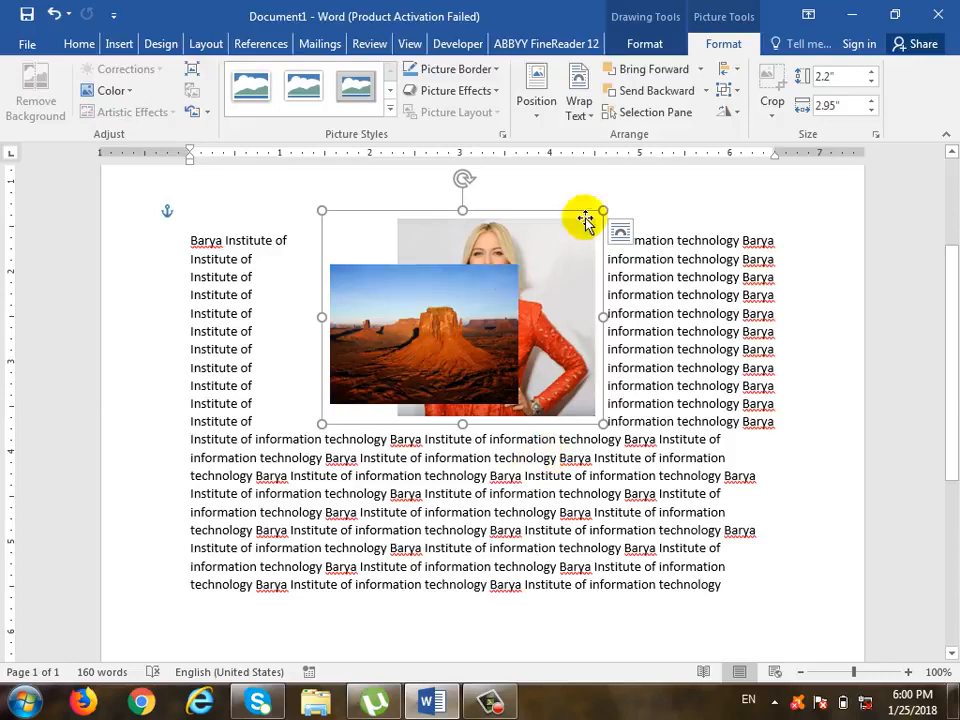
pyautogui.click(736, 106)
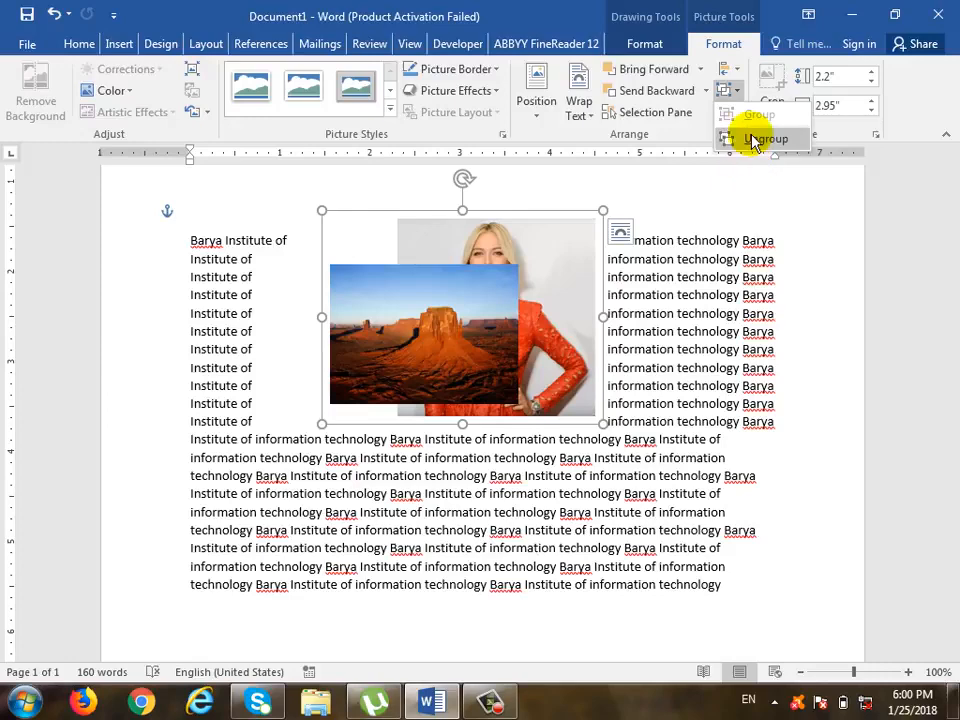
pyautogui.click(740, 138)
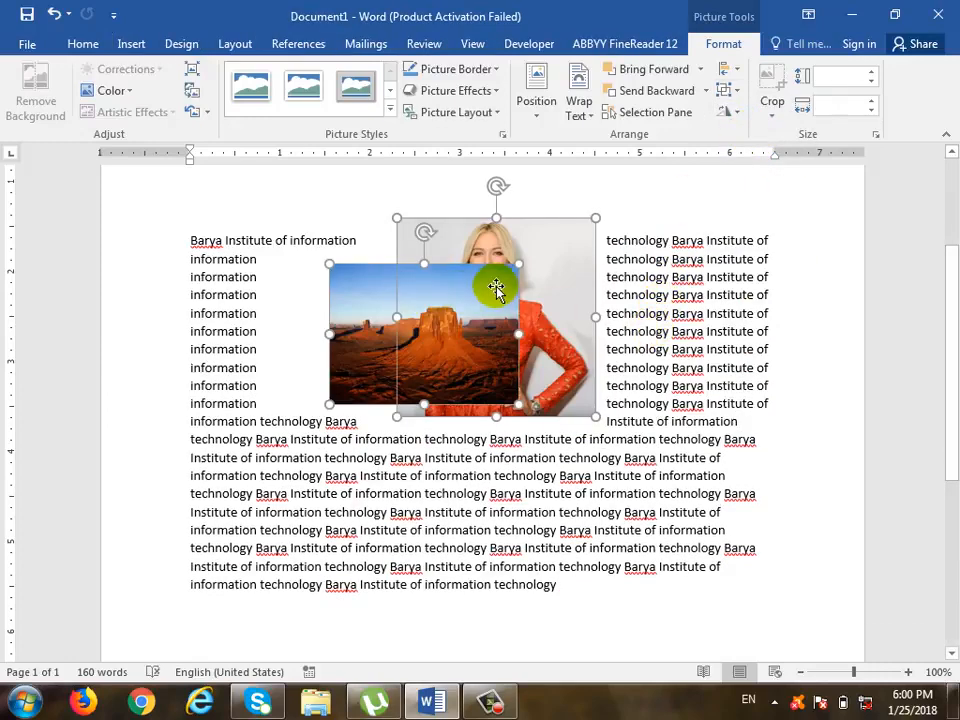
pyautogui.click(647, 331)
pyautogui.moveTo(708, 356); pyautogui.dragTo(559, 300)
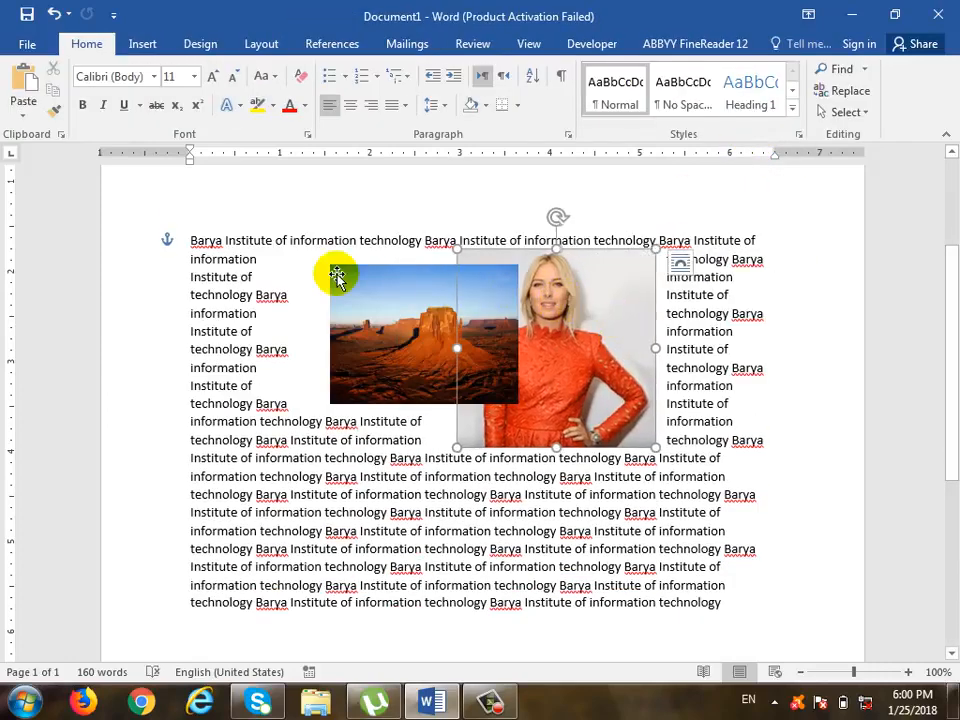
pyautogui.moveTo(372, 305); pyautogui.dragTo(299, 348)
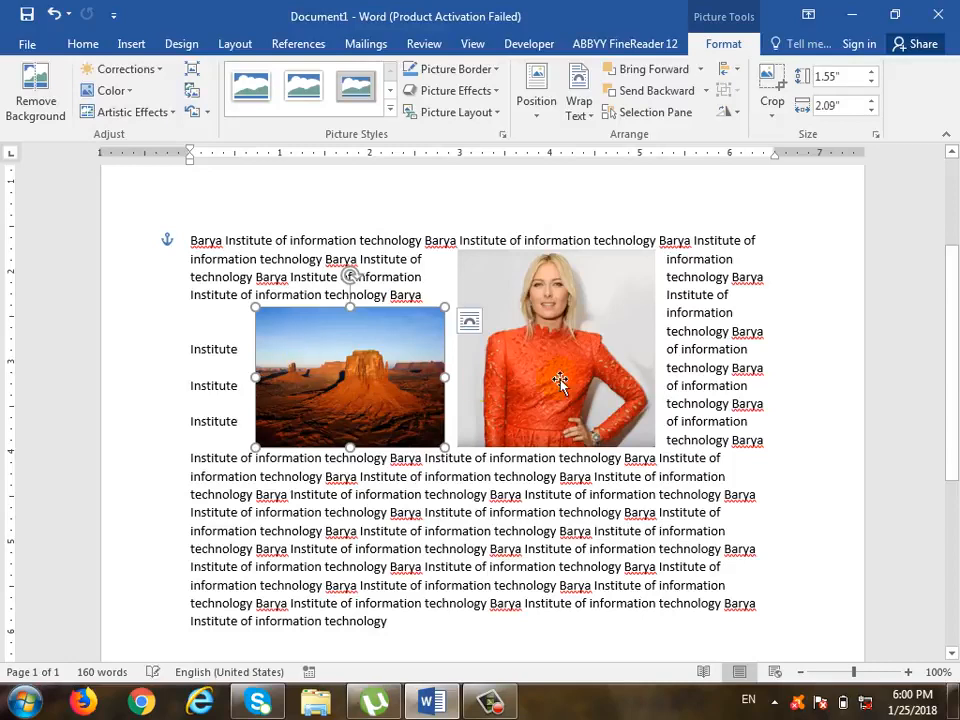
# Step: Select both pictures and look through their grouping options and the previews of the rotation options
pyautogui.keyDown('shift'); pyautogui.click(581, 318); pyautogui.keyUp('shift')
pyautogui.click(737, 91)
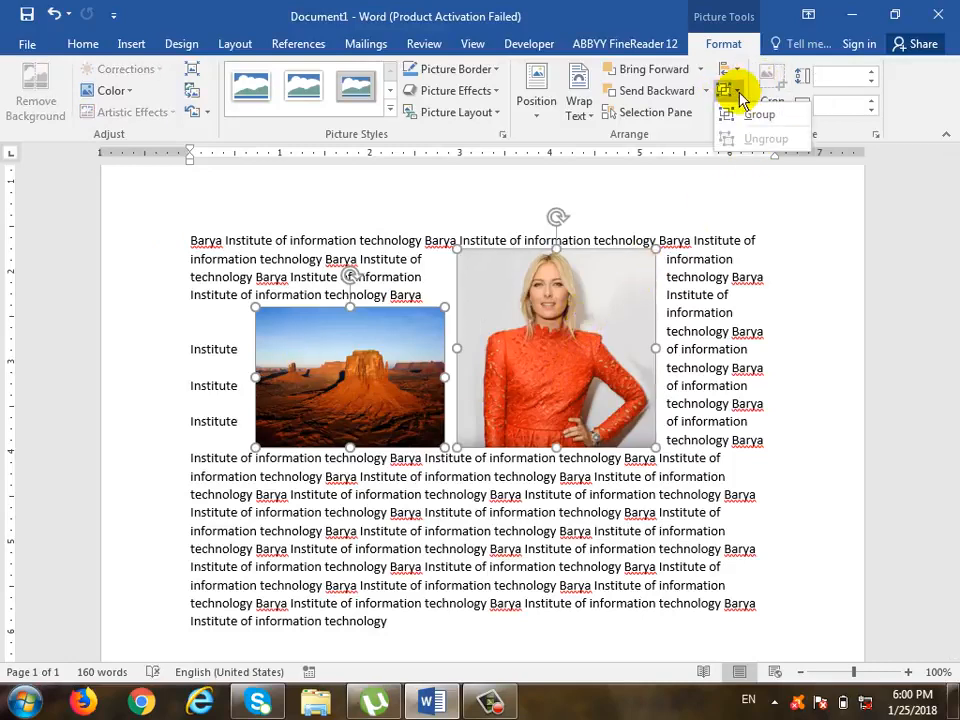
pyautogui.click(746, 110)
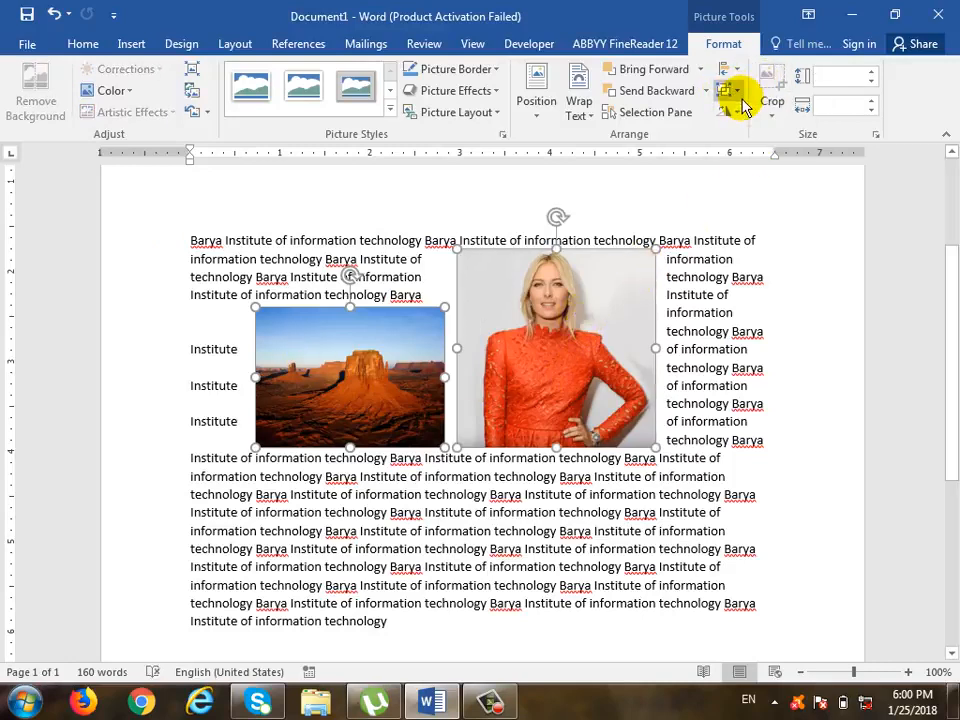
pyautogui.click(737, 93)
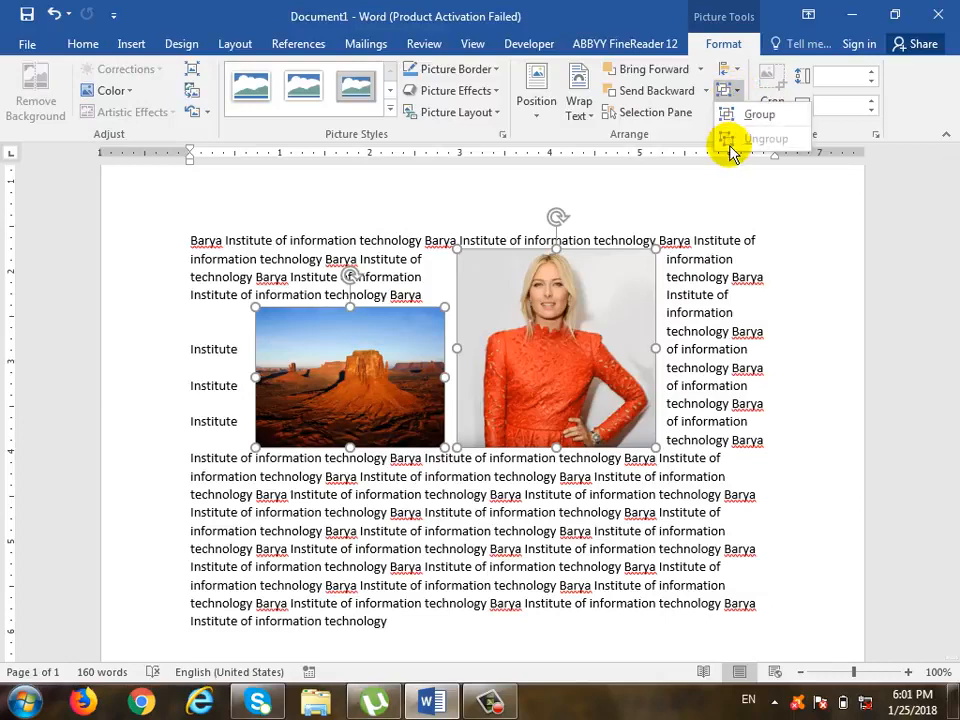
pyautogui.click(741, 48)
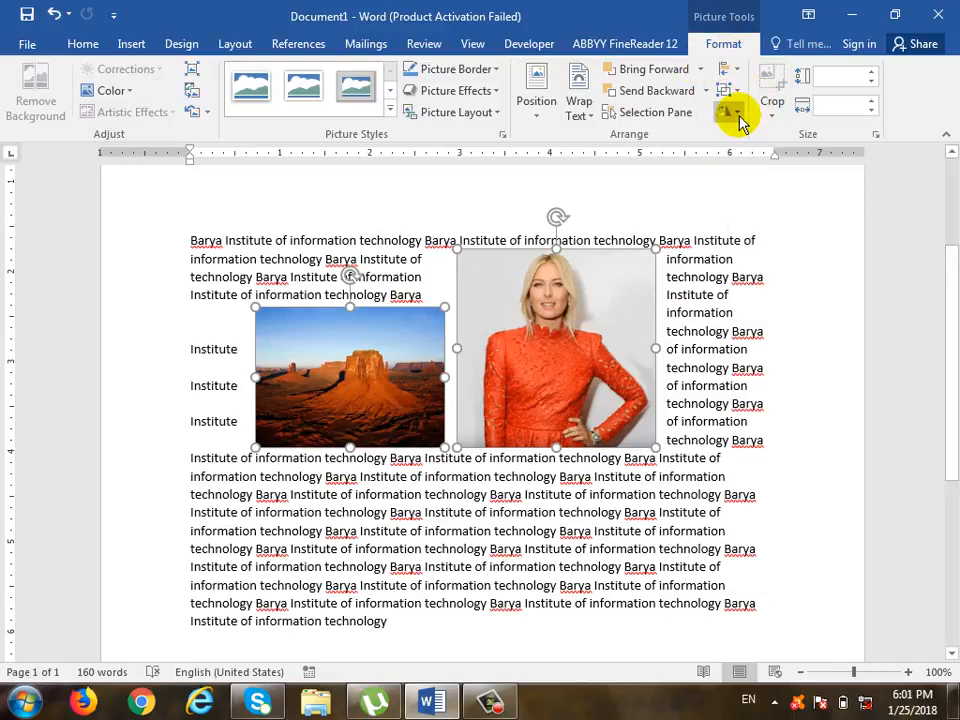
pyautogui.click(737, 113)
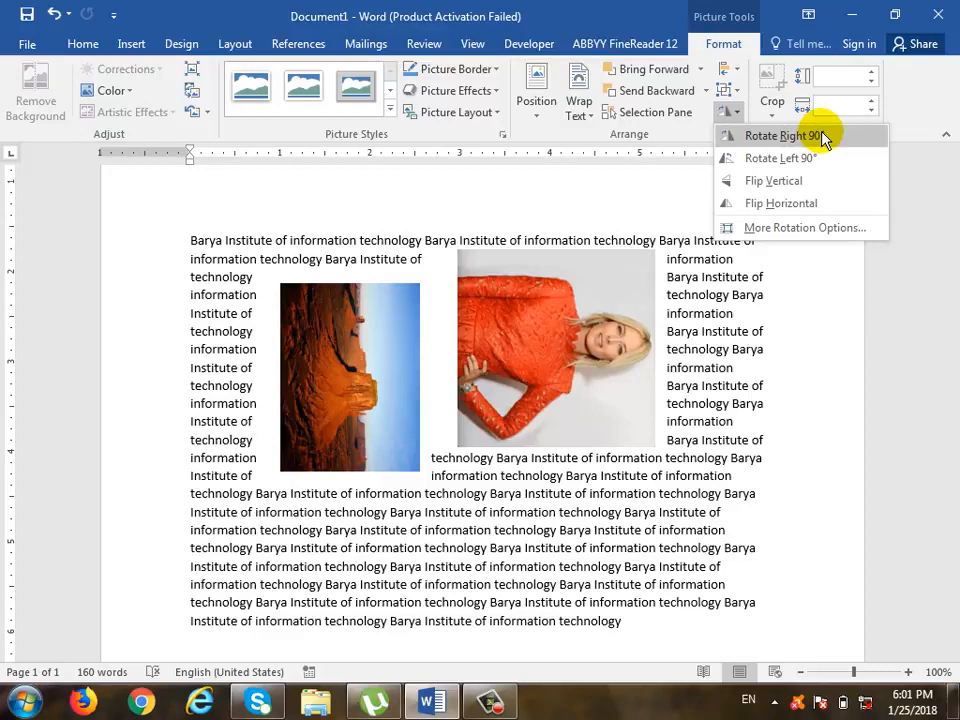
pyautogui.click(578, 408)
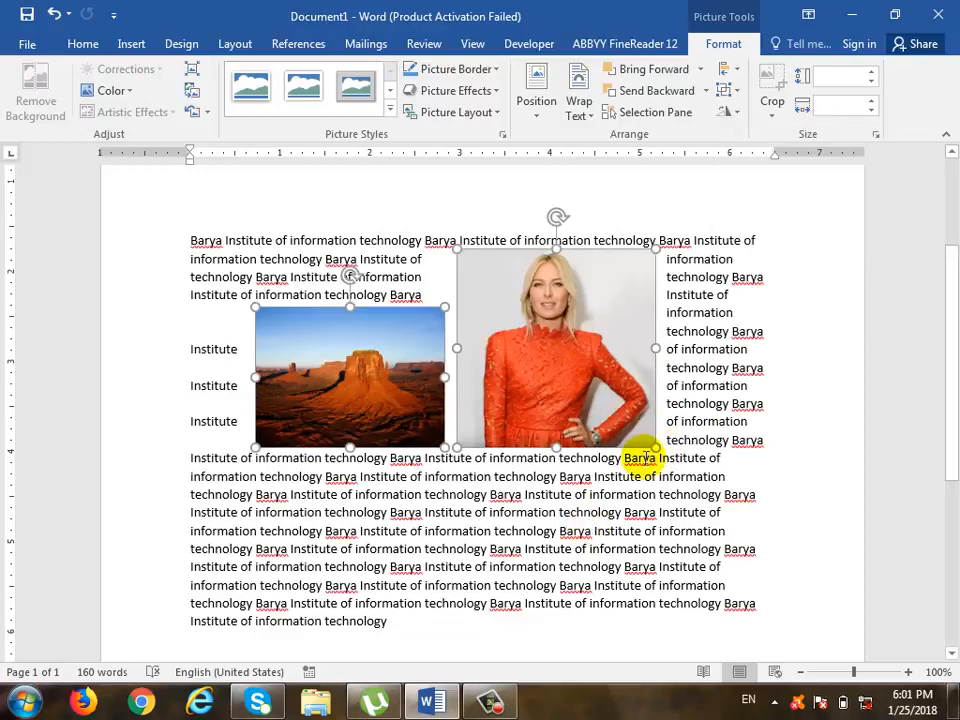
pyautogui.click(645, 457)
# Step: Try a rotation of 45° on the woman's picture through the detailed rotation options, and undo it
pyautogui.click(612, 385)
pyautogui.click(737, 113)
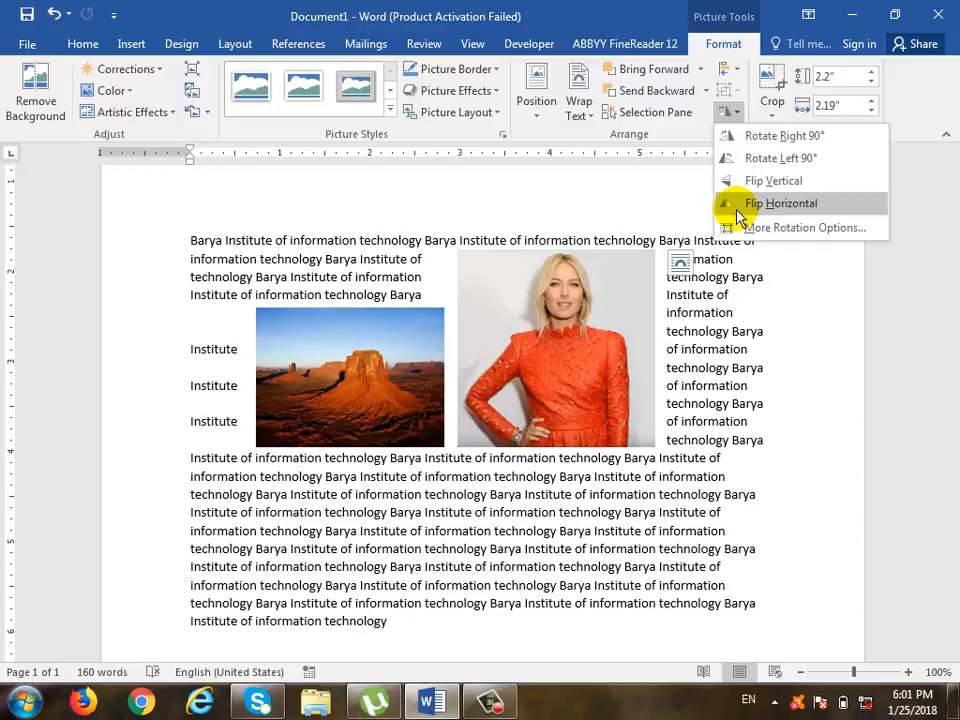
pyautogui.click(782, 229)
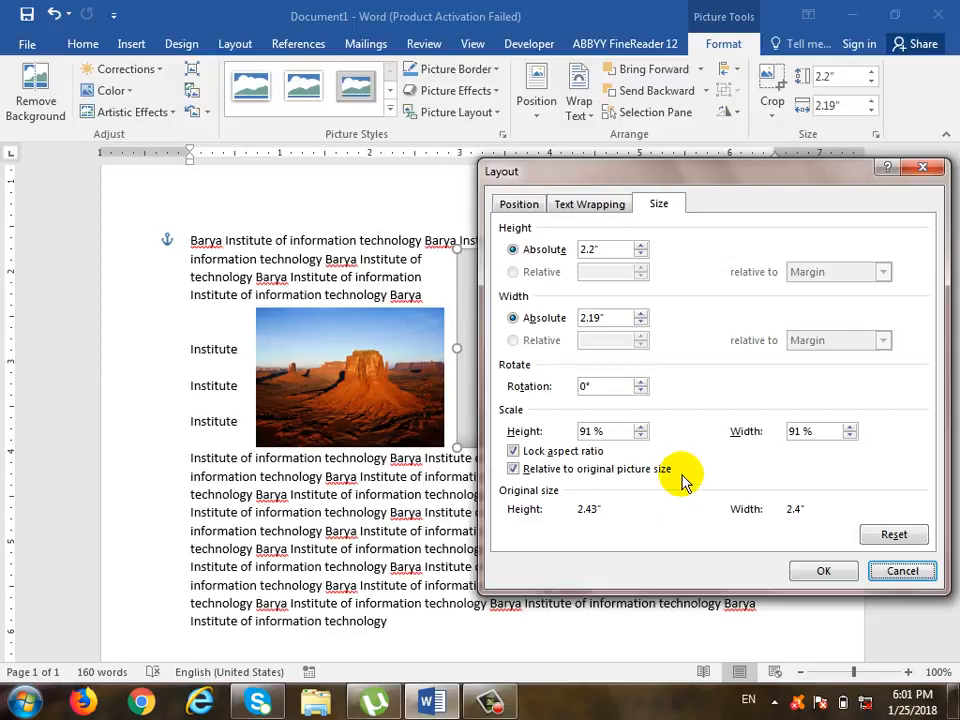
pyautogui.doubleClick(610, 386)
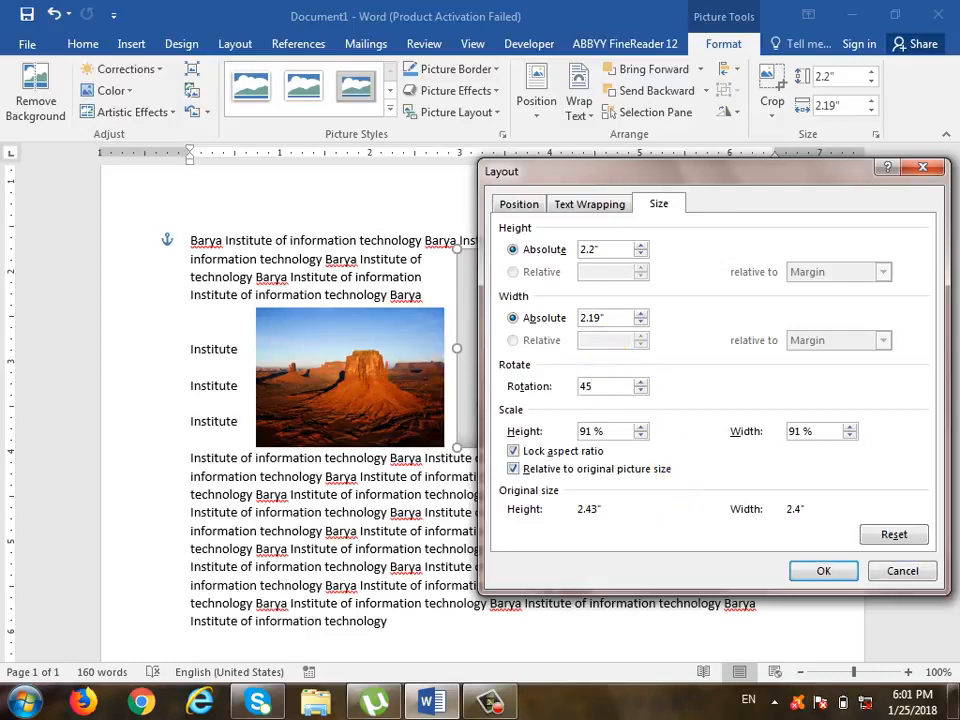
pyautogui.click(812, 576)
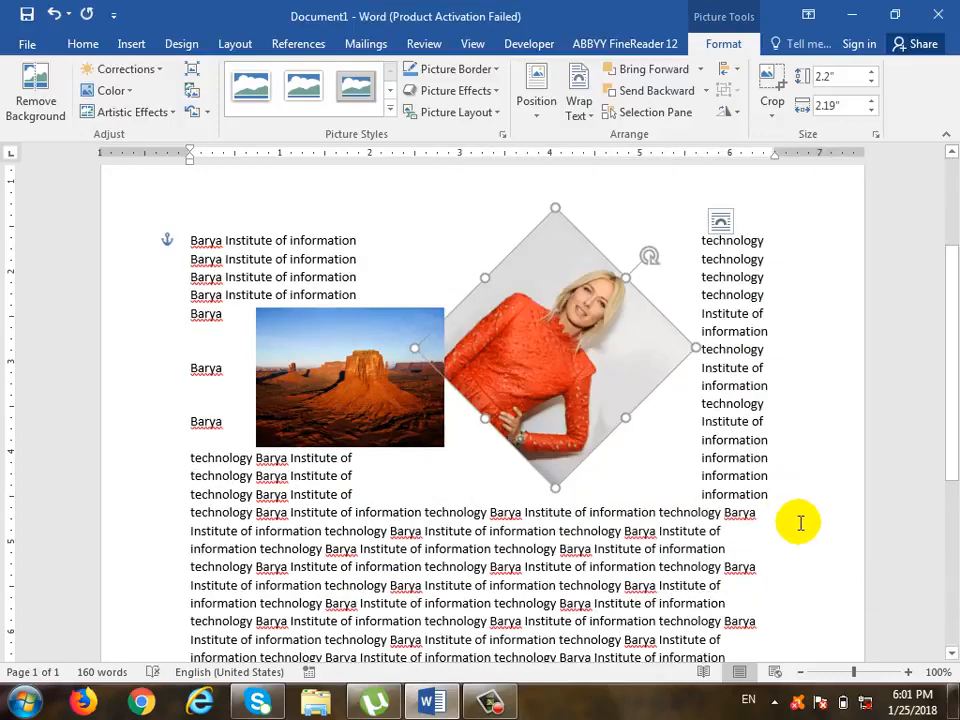
pyautogui.hotkey('ctrl', 'z')
# Step: Examine the woman's picture's size and rotation settings and its cropping options, leaving without applying anything
pyautogui.click(731, 111)
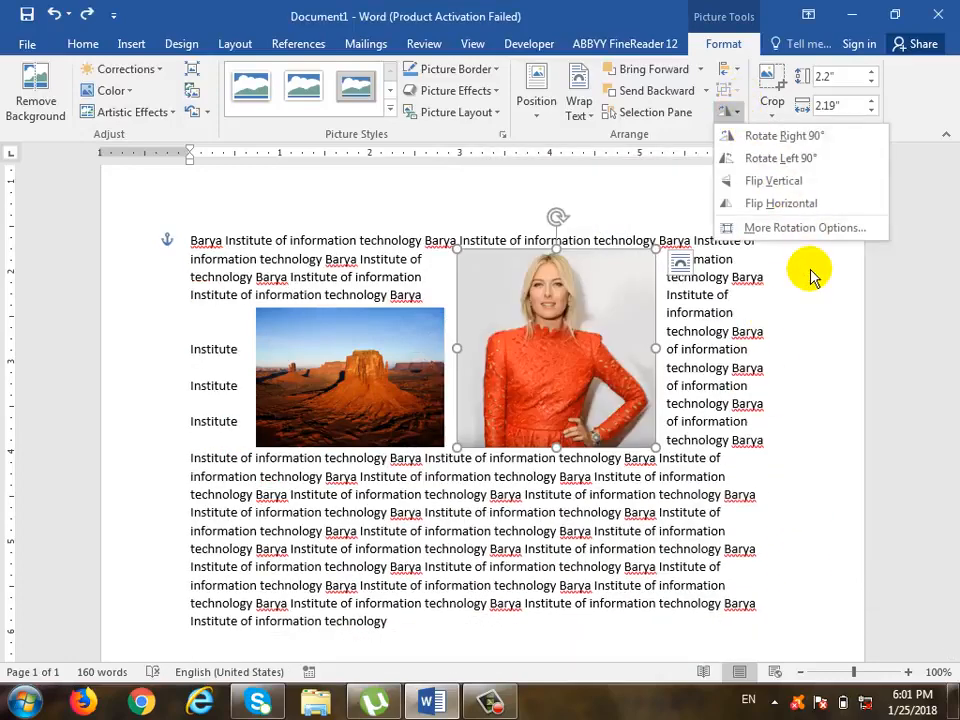
pyautogui.click(805, 228)
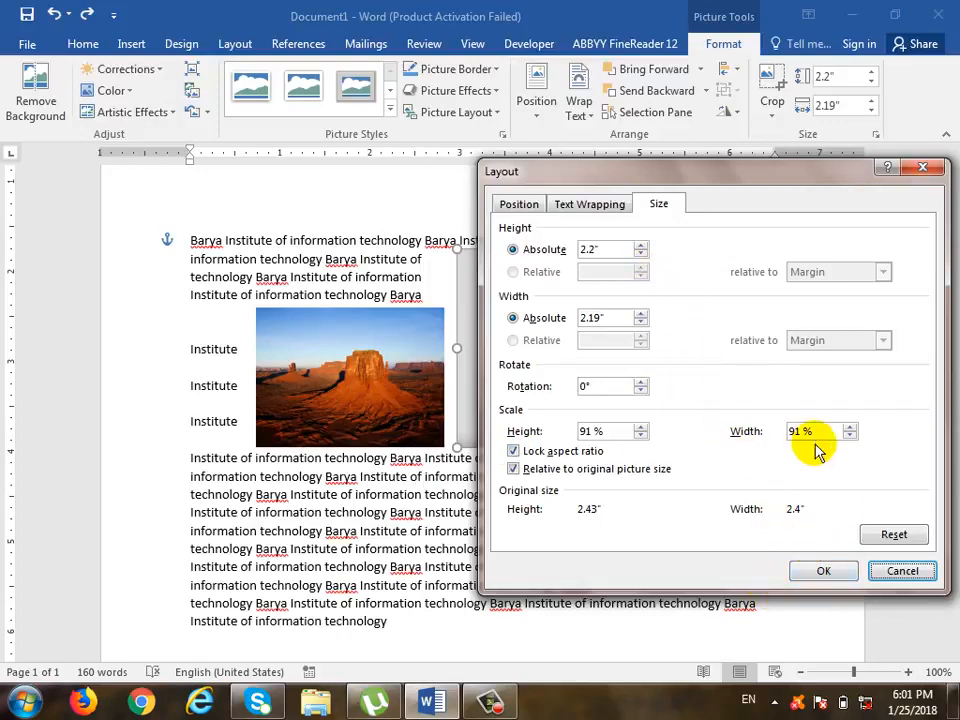
pyautogui.click(902, 570)
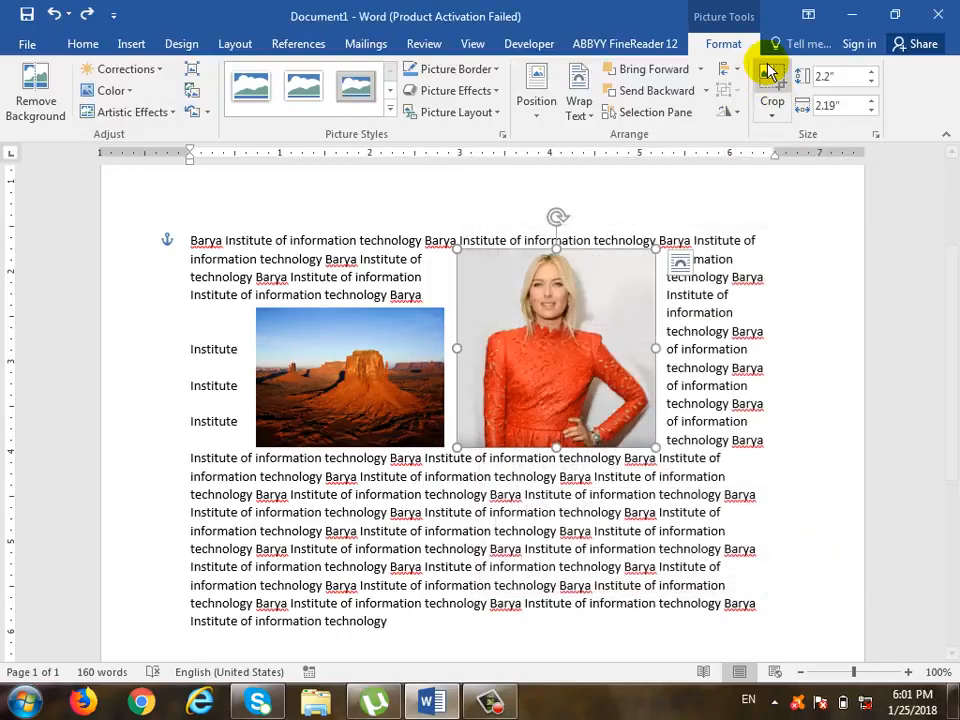
pyautogui.click(733, 113)
pyautogui.click(731, 112)
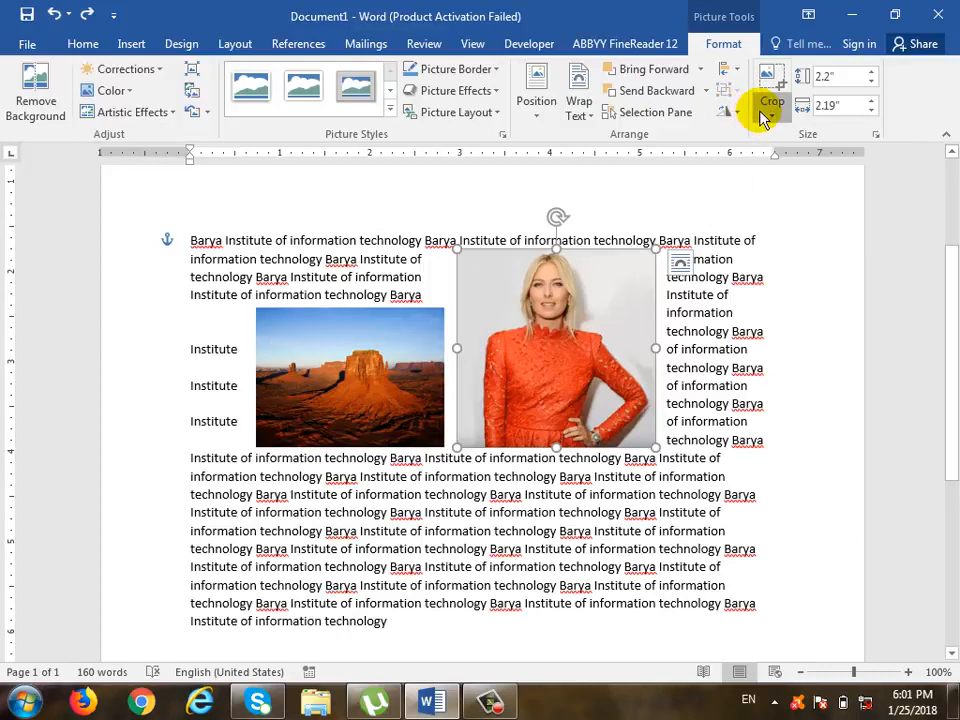
pyautogui.click(763, 116)
pyautogui.click(767, 110)
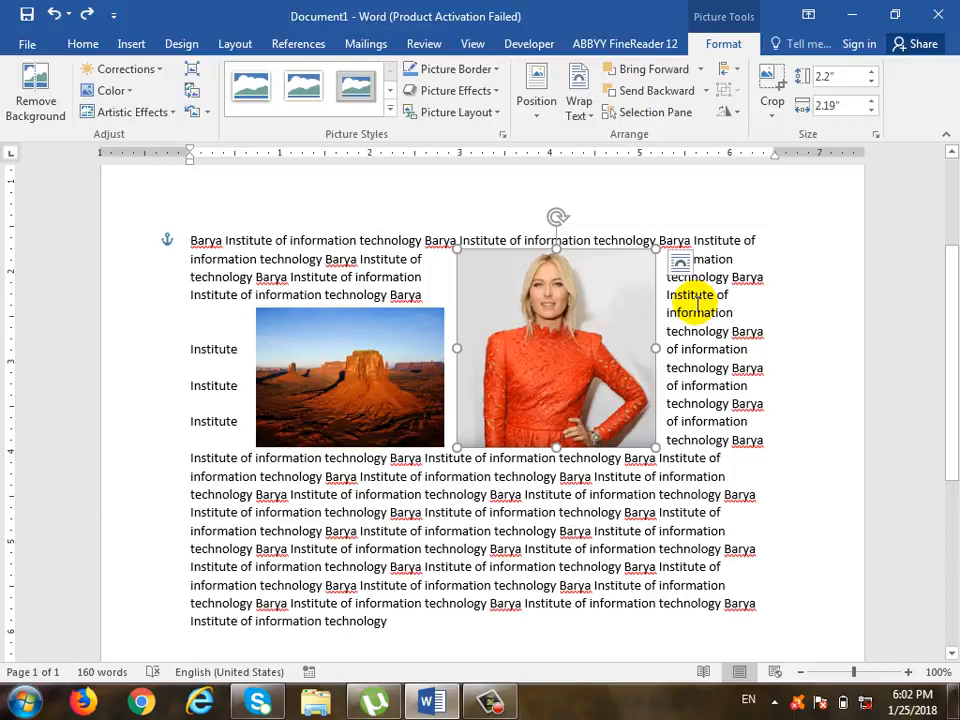
pyautogui.click(729, 531)
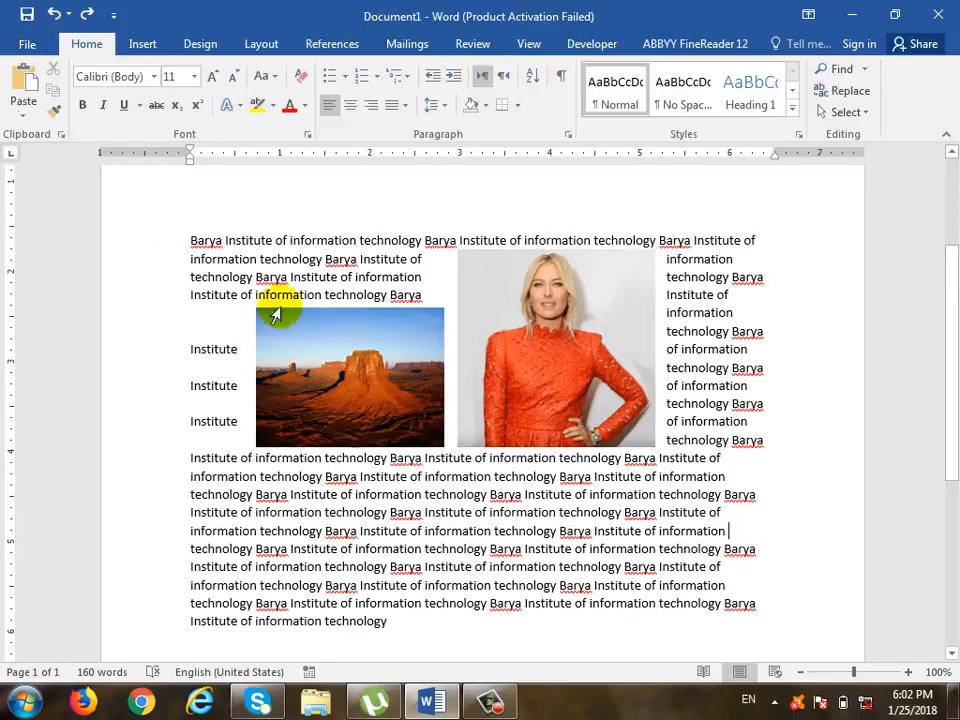
# Step: Draw a five-point star about 2.59" high and wide, and move it into the blank area below the text
pyautogui.click(146, 45)
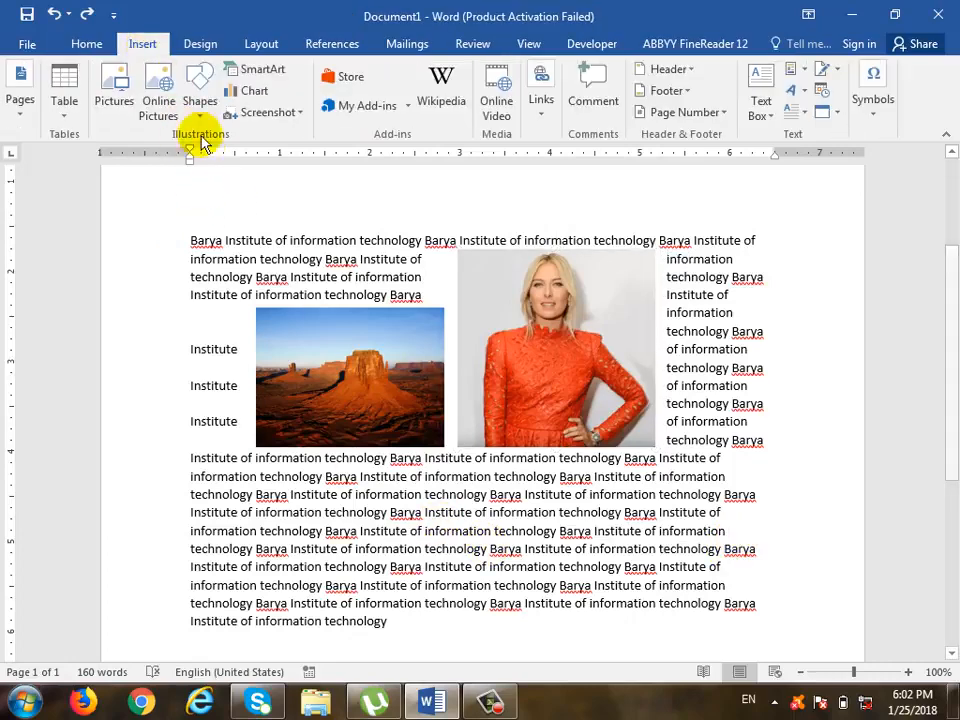
pyautogui.click(201, 108)
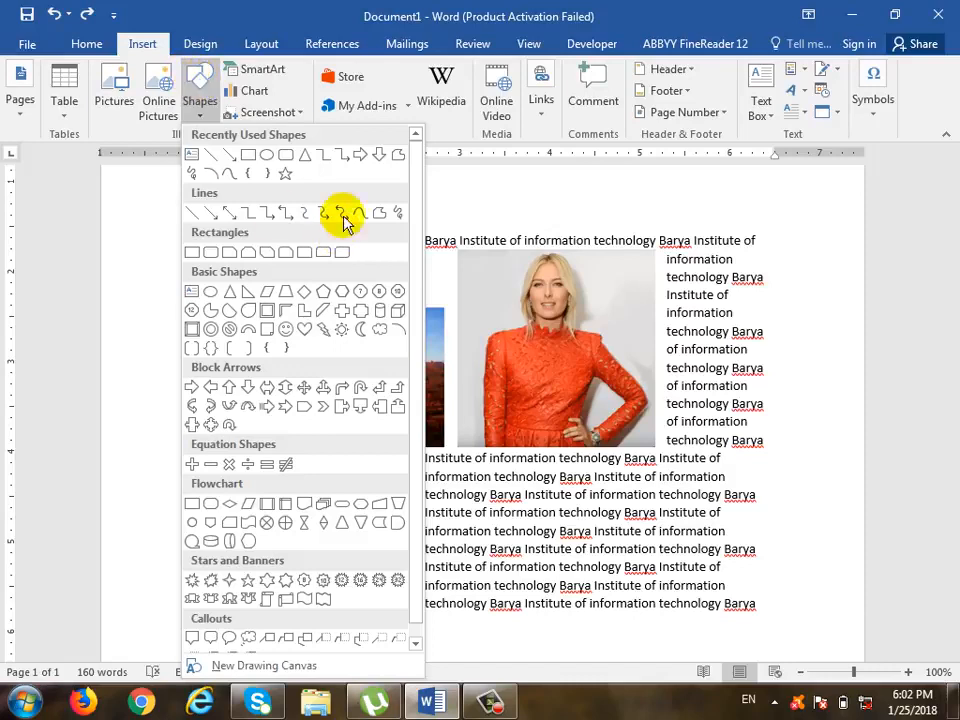
pyautogui.scroll(-1, 410, 260)
pyautogui.scroll(1, 416, 190)
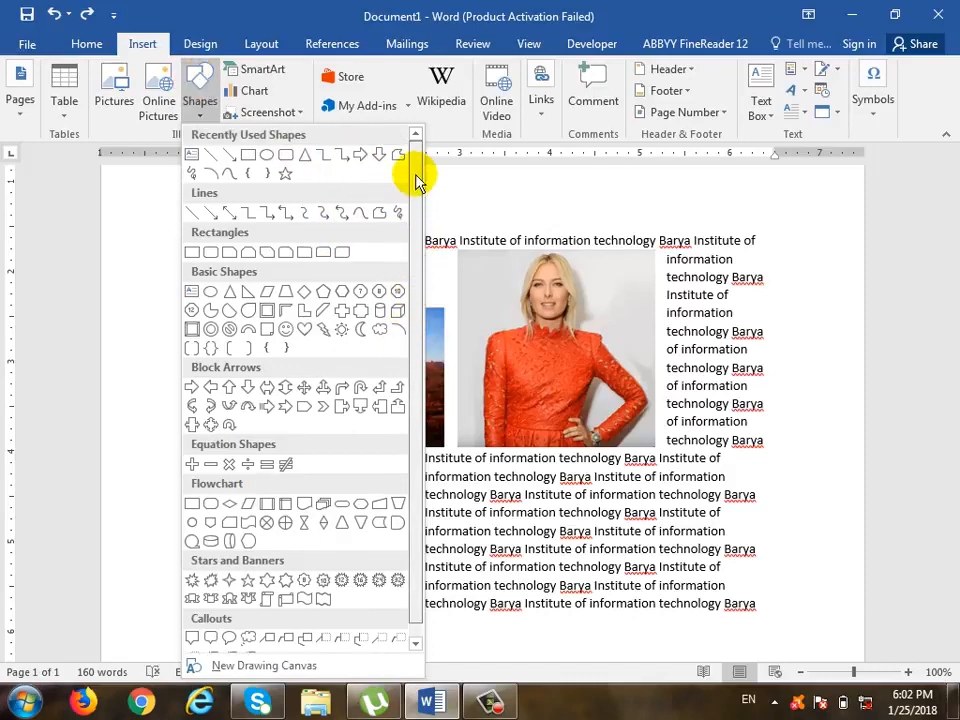
pyautogui.click(288, 176)
pyautogui.scroll(-3, 500, 410)
pyautogui.moveTo(410, 358)
pyautogui.mouseDown()
pyautogui.moveTo(476, 411)
pyautogui.moveTo(557, 534)
pyautogui.moveTo(634, 555)
pyautogui.moveTo(637, 585)
pyautogui.mouseUp()
pyautogui.scroll(-3, 544, 426)
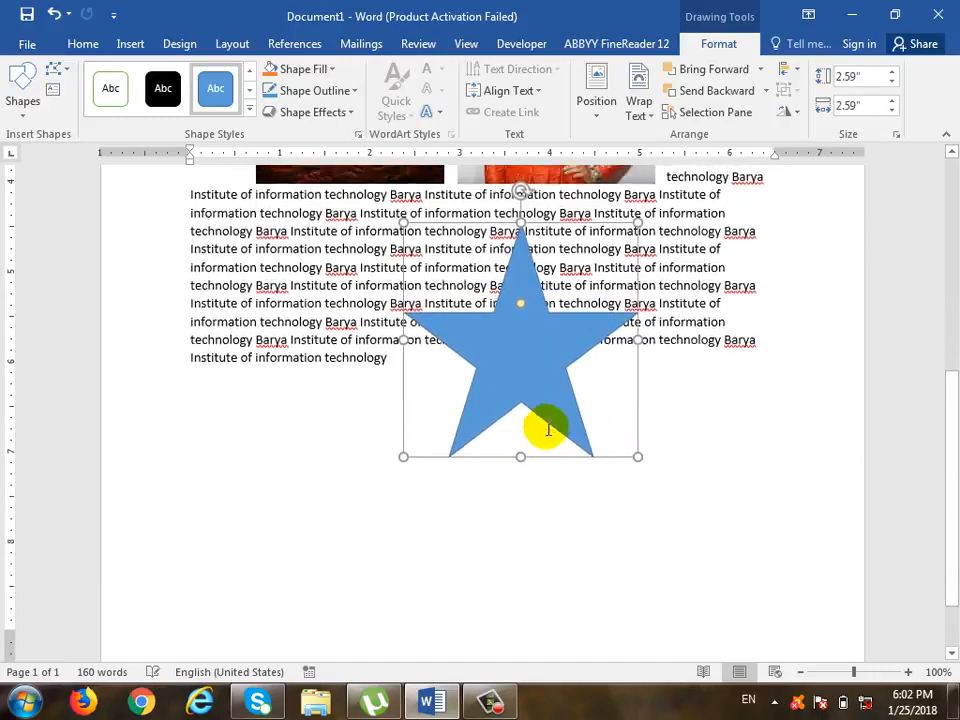
pyautogui.moveTo(510, 410); pyautogui.dragTo(499, 501)
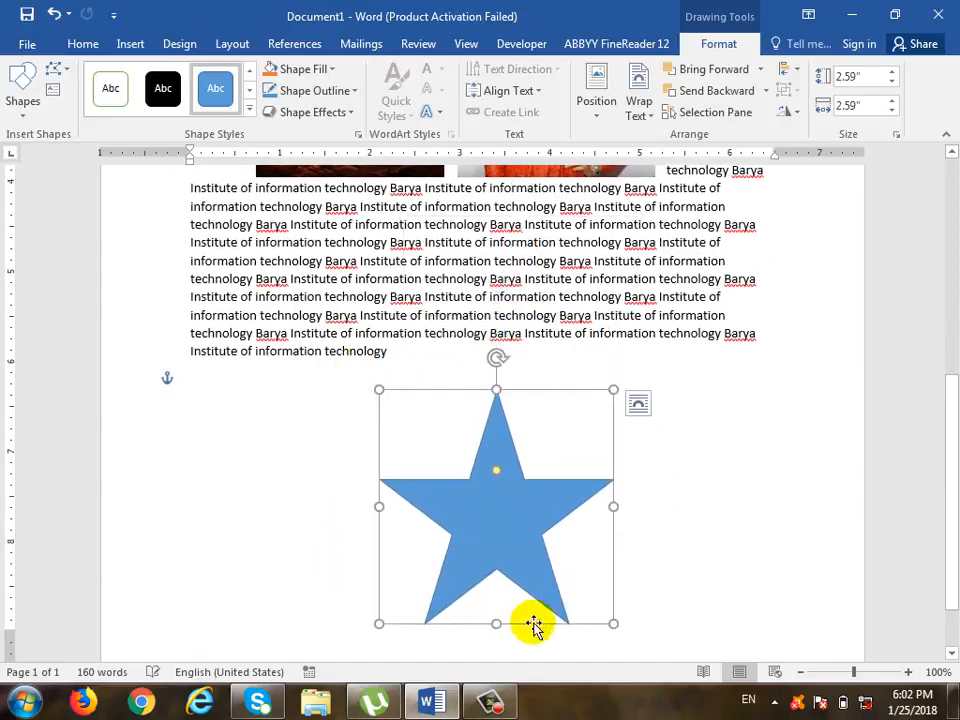
pyautogui.scroll(-2, 590, 452)
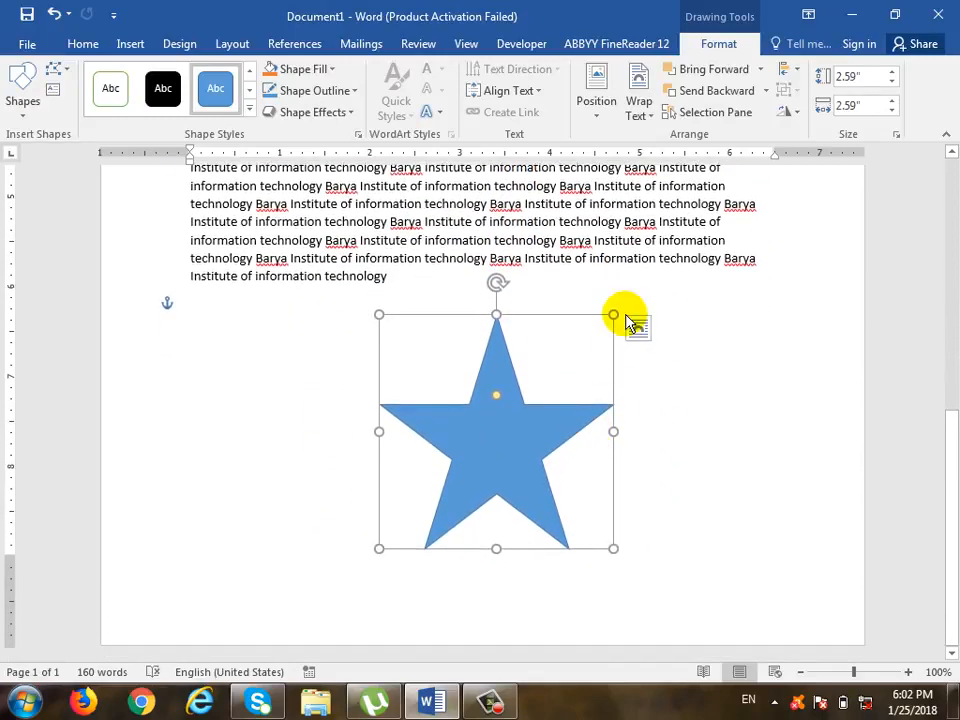
# Step: Resize the star freehand to about 2.33" high and 2.74" wide
pyautogui.moveTo(598, 324); pyautogui.dragTo(620, 327)
pyautogui.moveTo(626, 439); pyautogui.dragTo(570, 440)
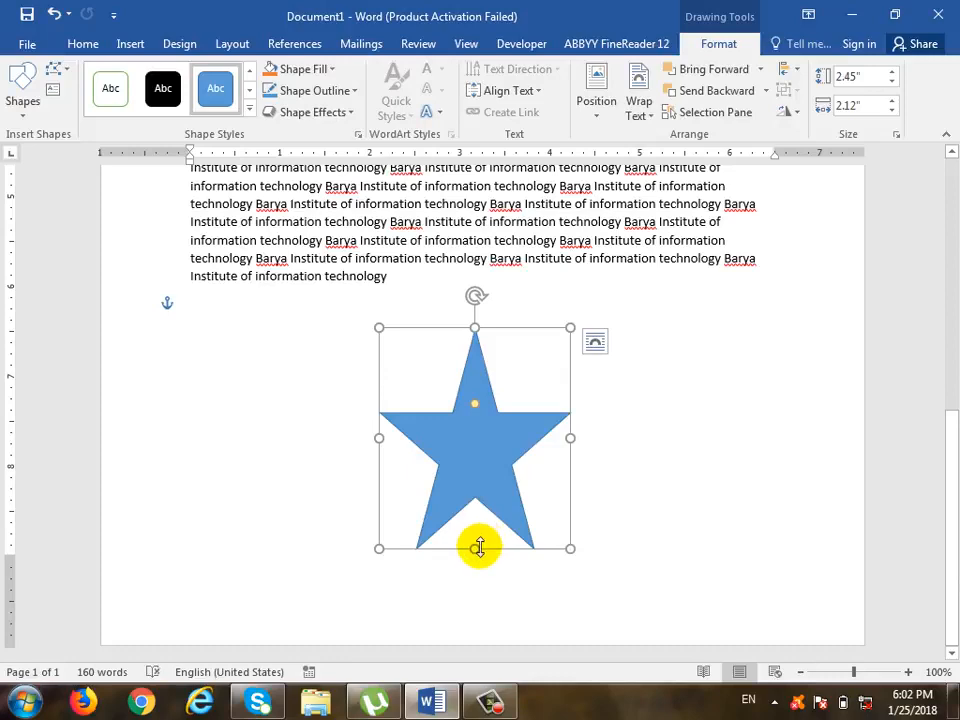
pyautogui.moveTo(478, 547); pyautogui.dragTo(476, 512)
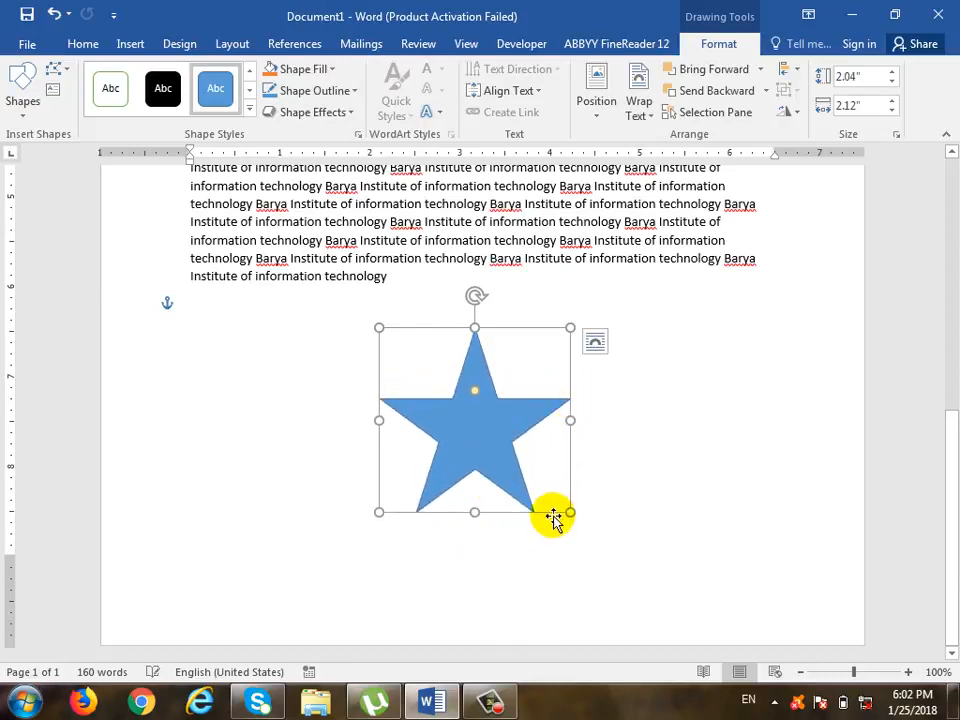
pyautogui.moveTo(568, 512); pyautogui.dragTo(607, 577)
pyautogui.moveTo(549, 484); pyautogui.dragTo(627, 538)
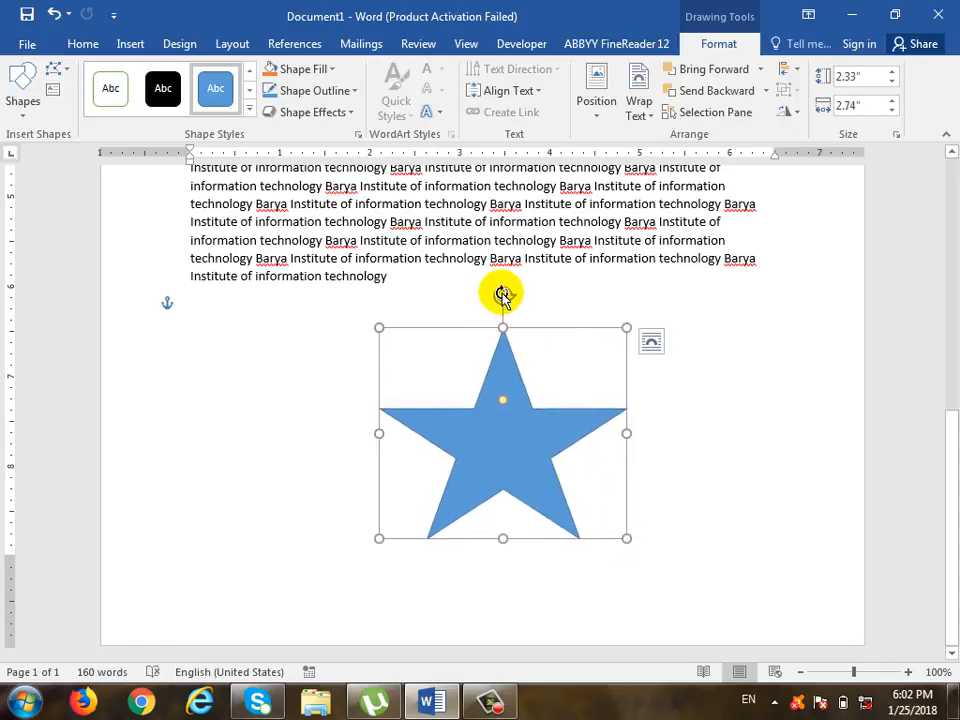
# Step: Try rotating the star freehand, undo the rotation, and leave the star selected
pyautogui.moveTo(500, 292); pyautogui.dragTo(333, 338)
pyautogui.hotkey('ctrl', 'z')
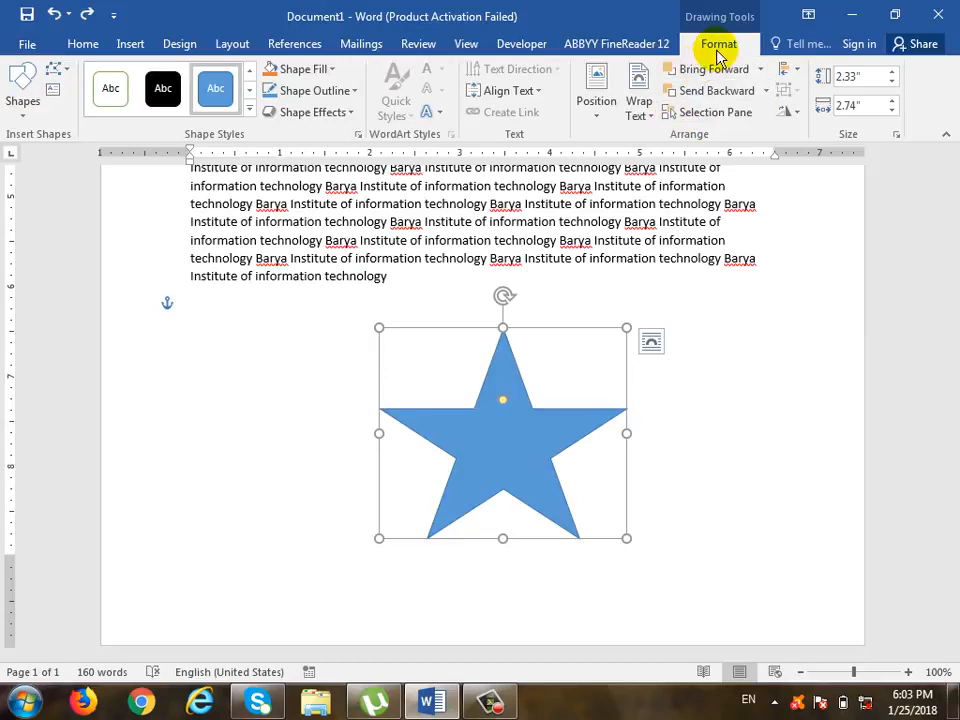
pyautogui.click(626, 259)
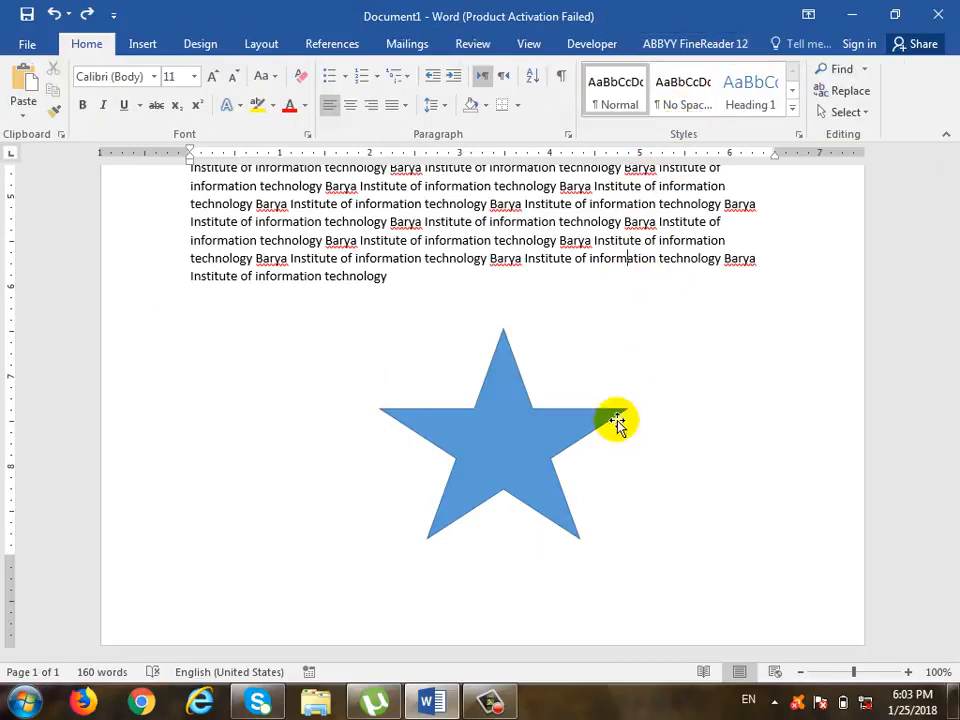
pyautogui.click(497, 435)
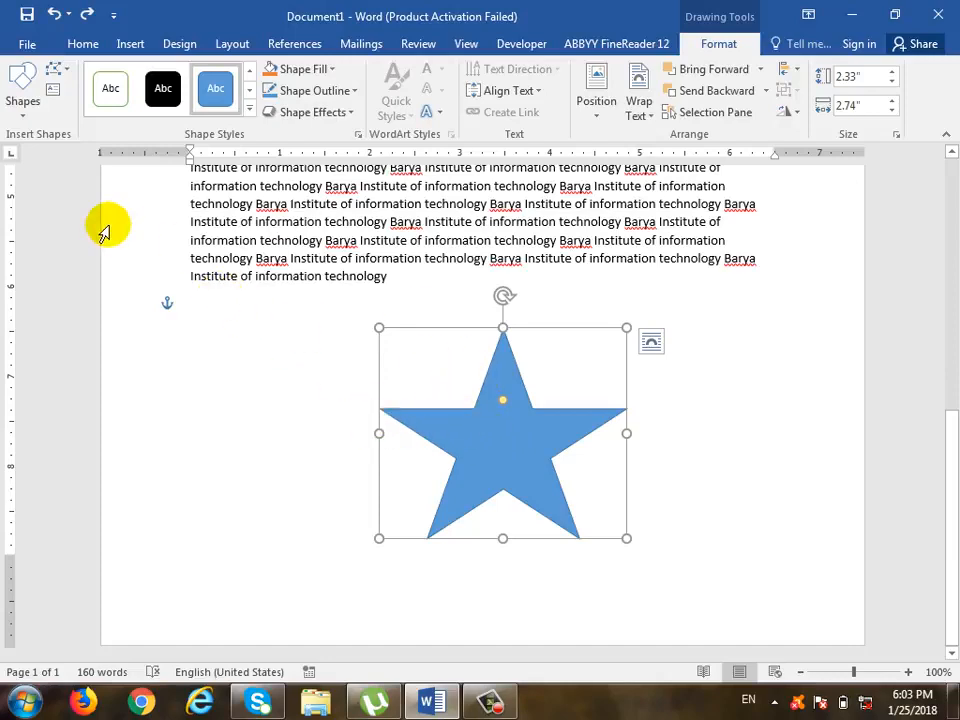
# Step: Draw a hexagon about 1.42" high and 1.68" wide over the star's upper part, and delete it
pyautogui.click(30, 110)
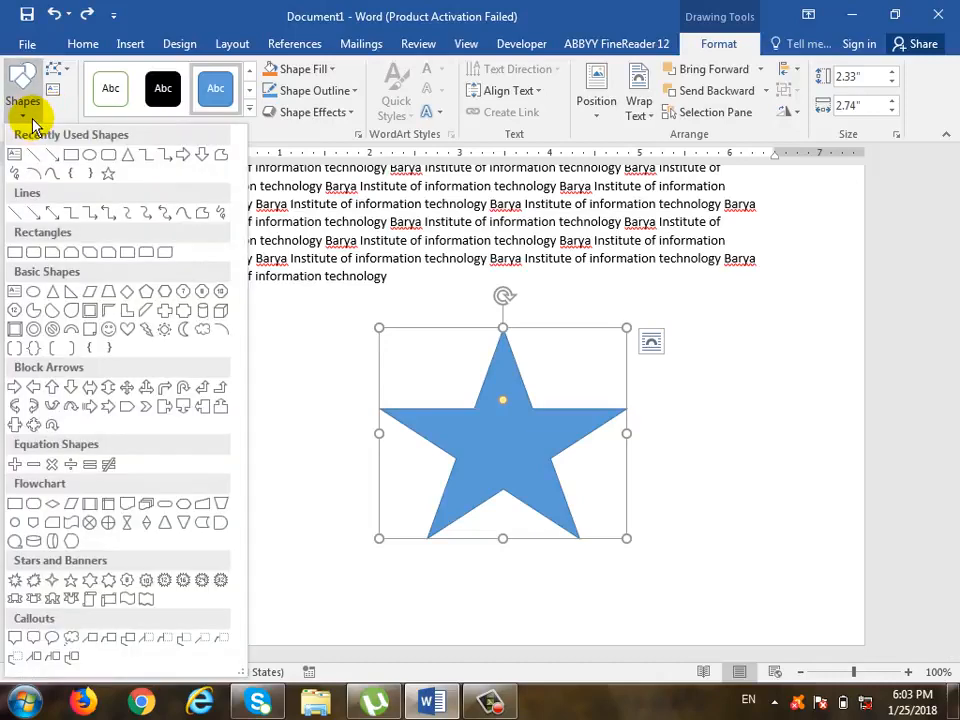
pyautogui.click(168, 295)
pyautogui.moveTo(438, 300); pyautogui.dragTo(590, 429)
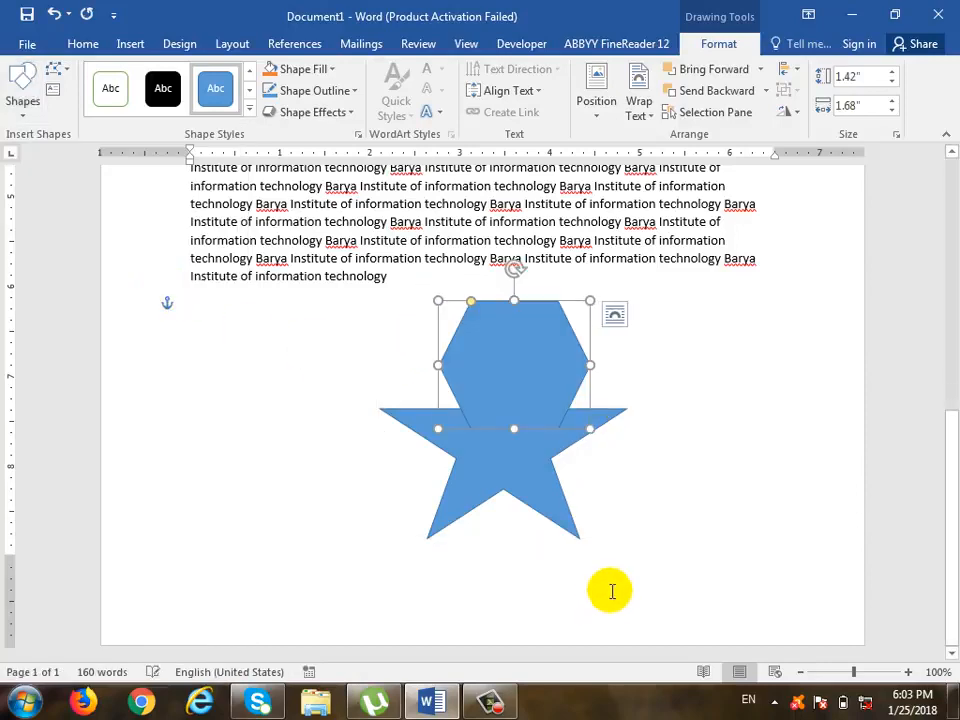
pyautogui.press('Delete')
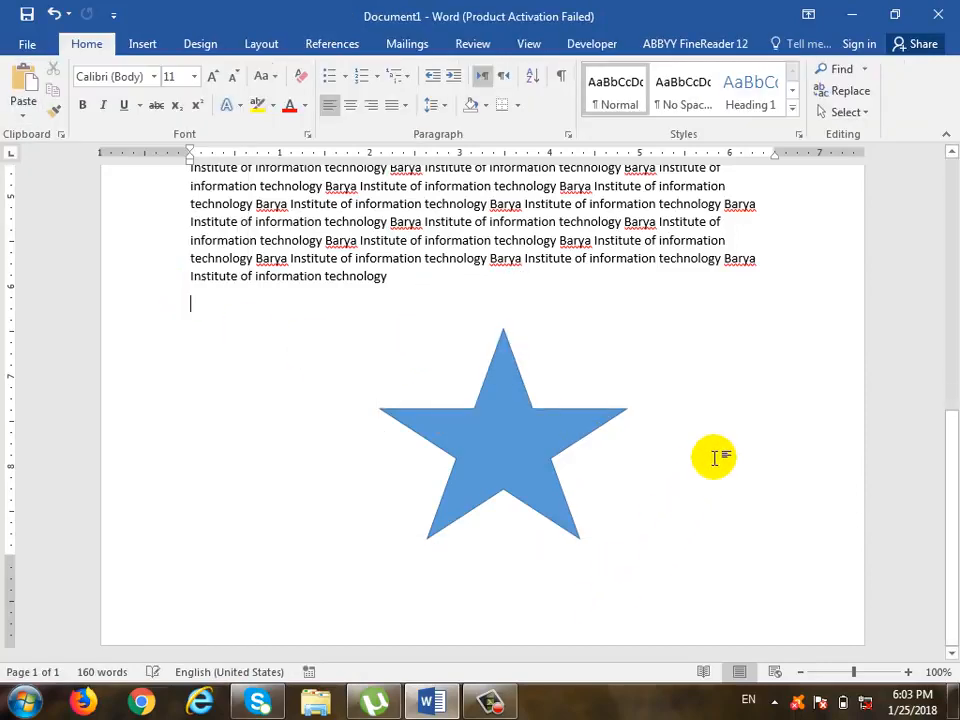
# Step: Try changing the star into the three-quarter pie shape, and undo the change
pyautogui.click(504, 444)
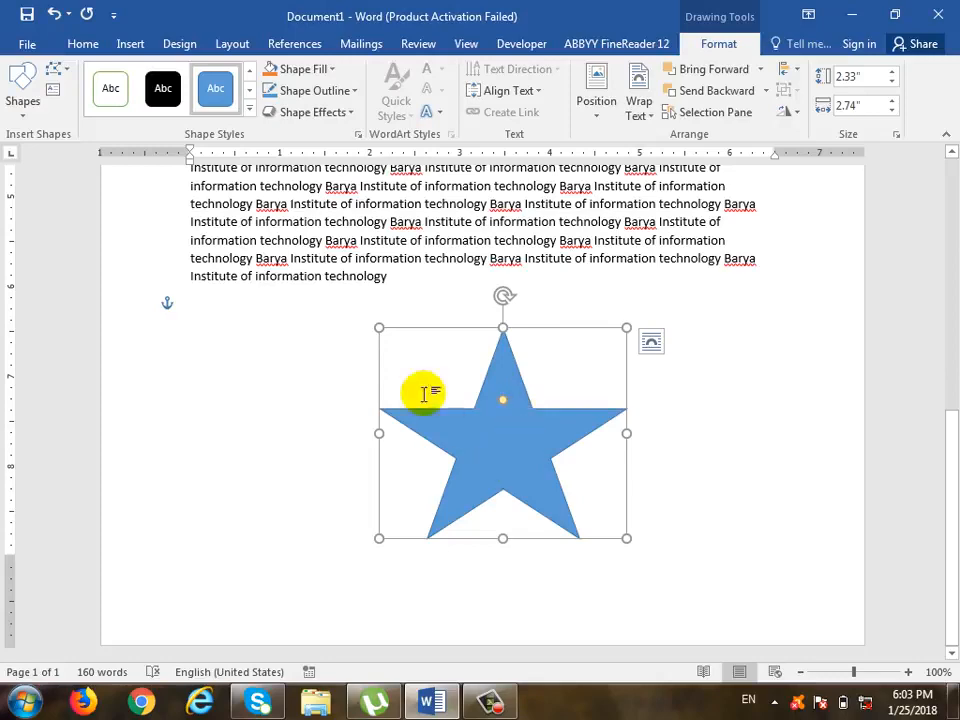
pyautogui.click(68, 72)
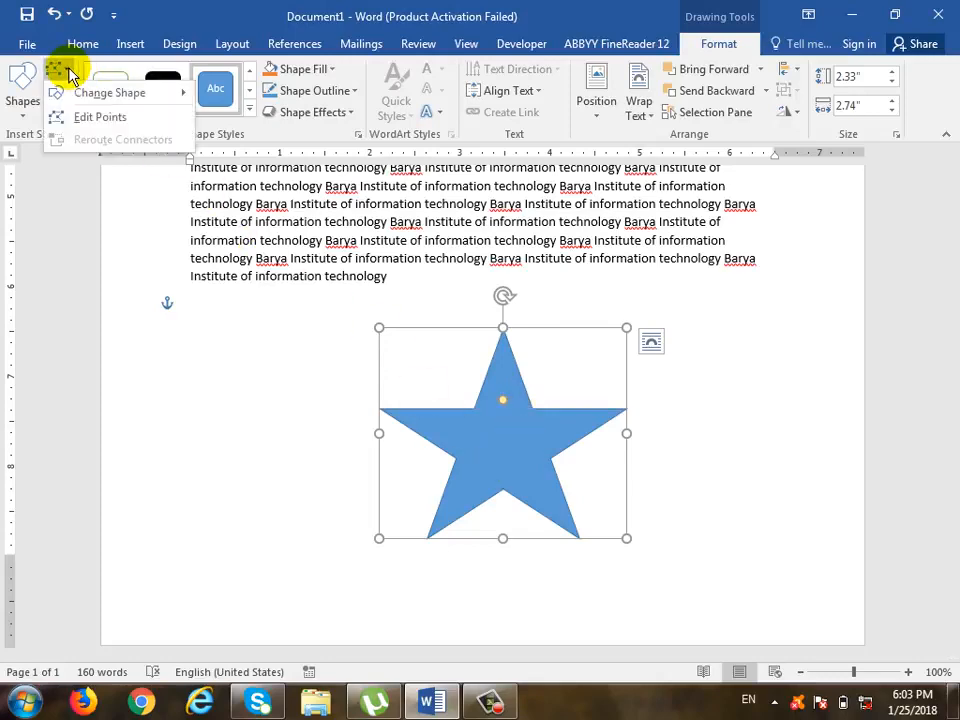
pyautogui.moveTo(90, 93)
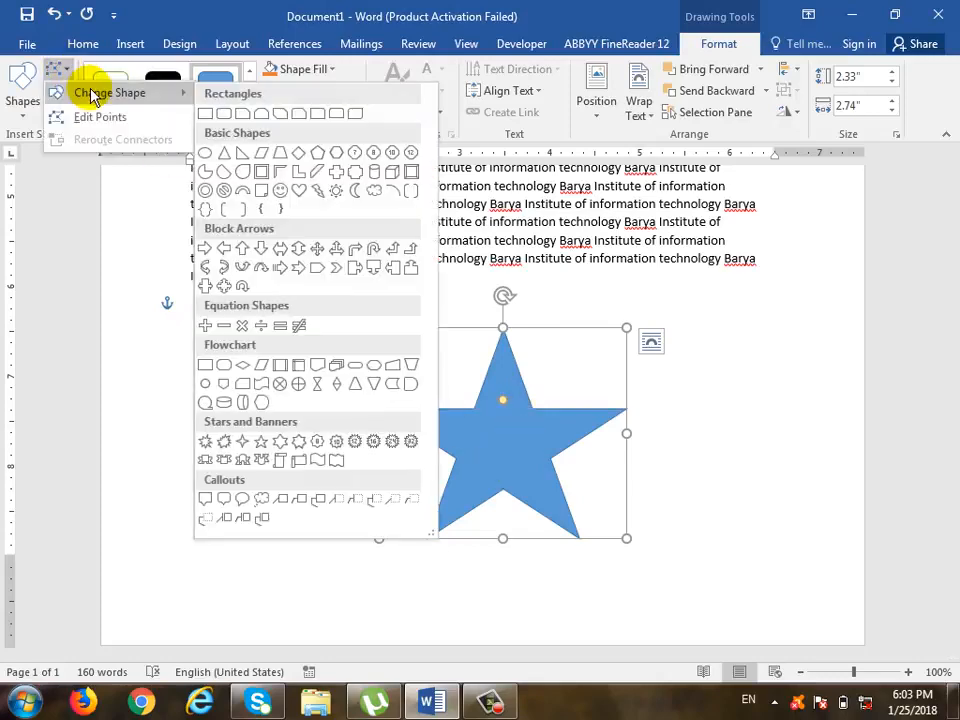
pyautogui.click(203, 171)
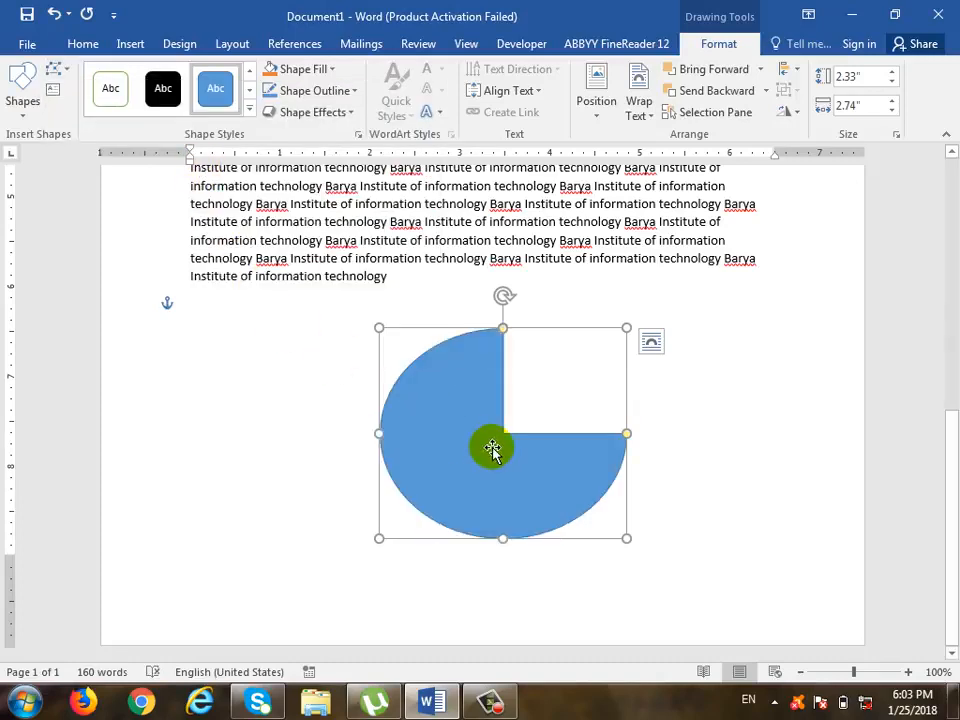
pyautogui.hotkey('ctrl', 'z')
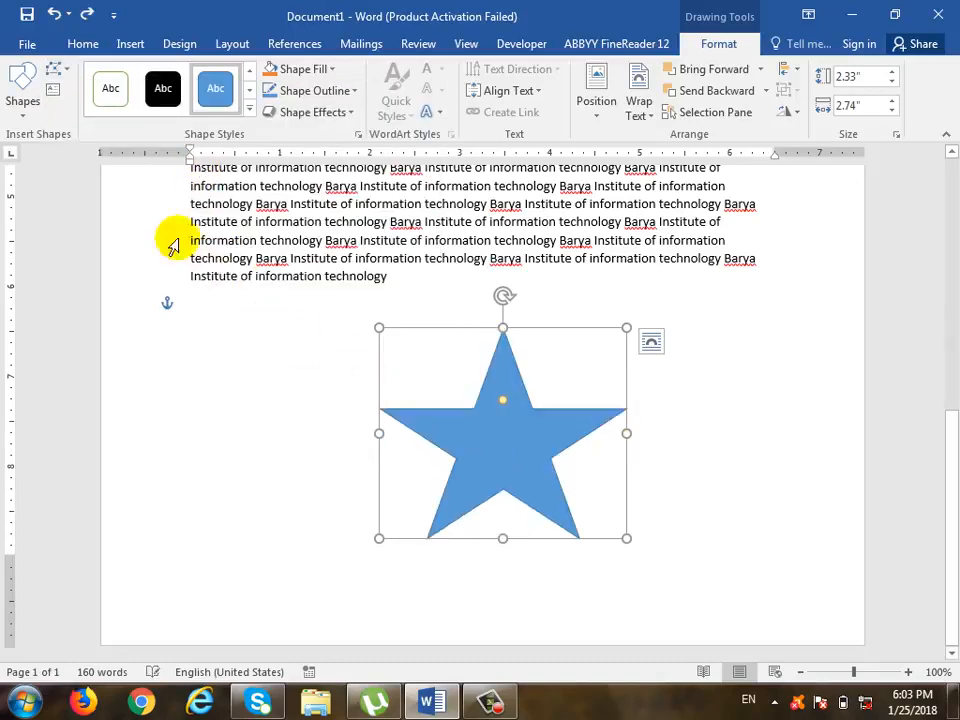
# Step: Edit the star's points, pulling its inner corners toward the centre to make the arms thin
pyautogui.click(60, 70)
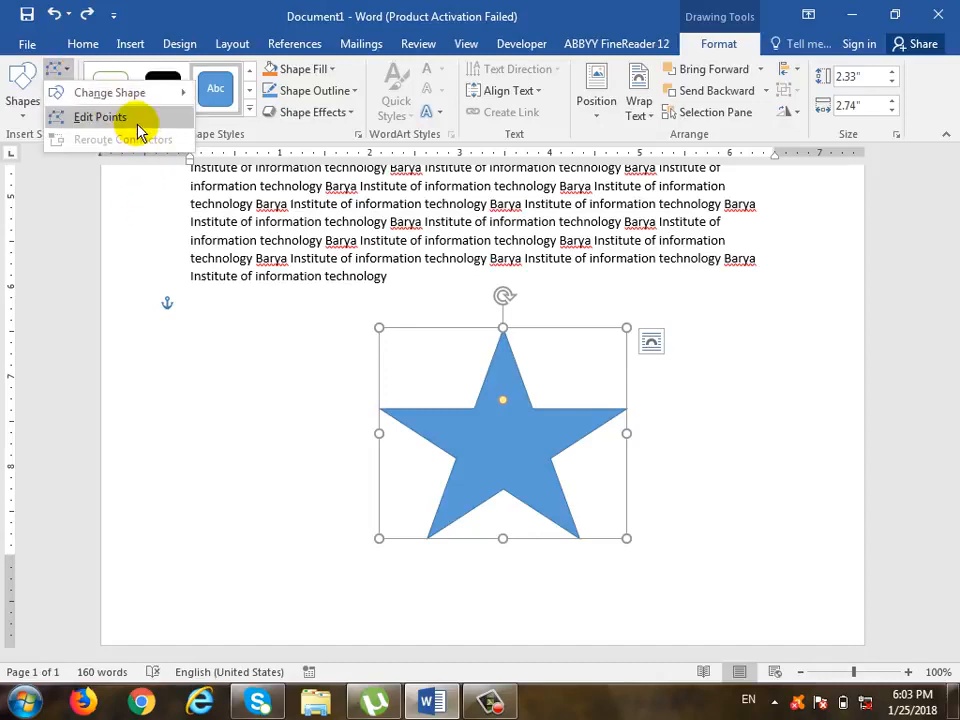
pyautogui.click(100, 117)
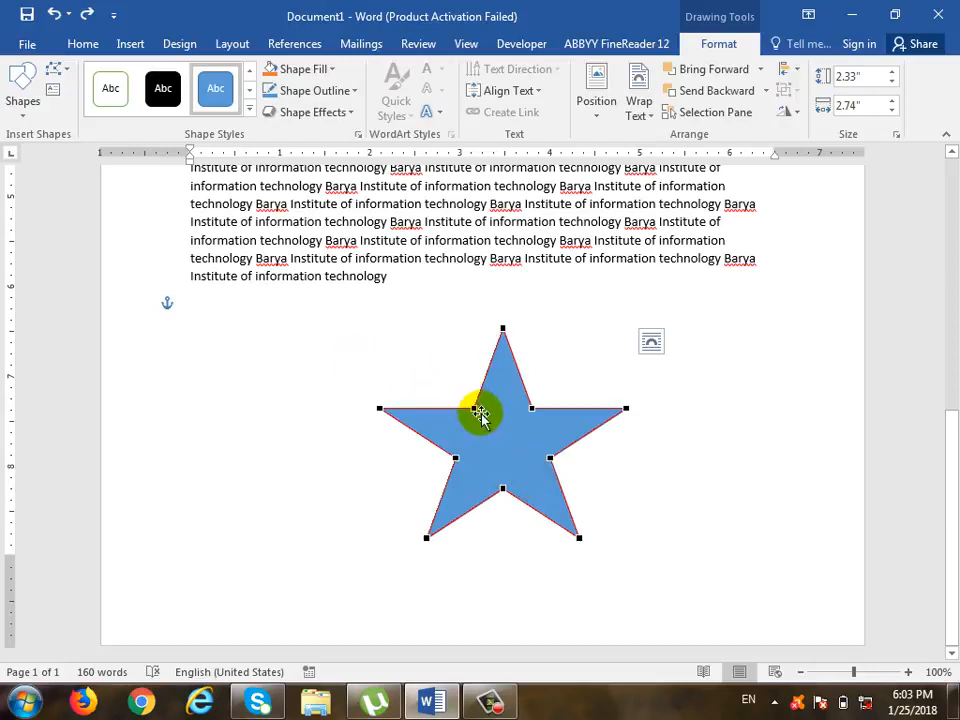
pyautogui.moveTo(477, 405); pyautogui.dragTo(495, 476)
pyautogui.click(548, 458)
pyautogui.click(514, 536)
pyautogui.click(510, 461)
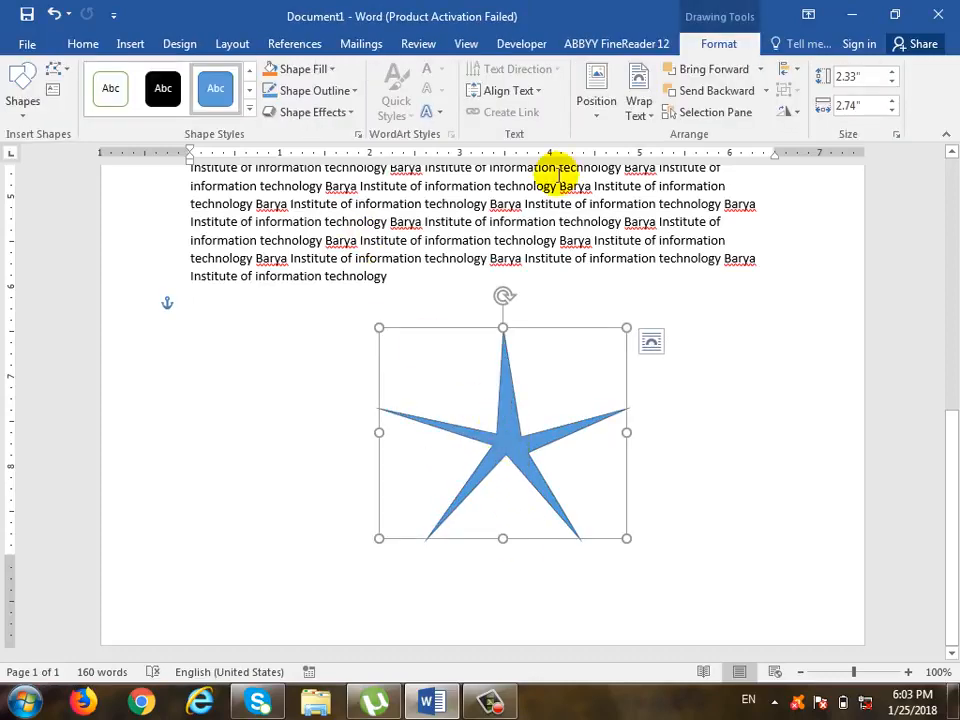
# Step: Edit the star's points again, pulling its upper-left inner corner outward
pyautogui.click(58, 68)
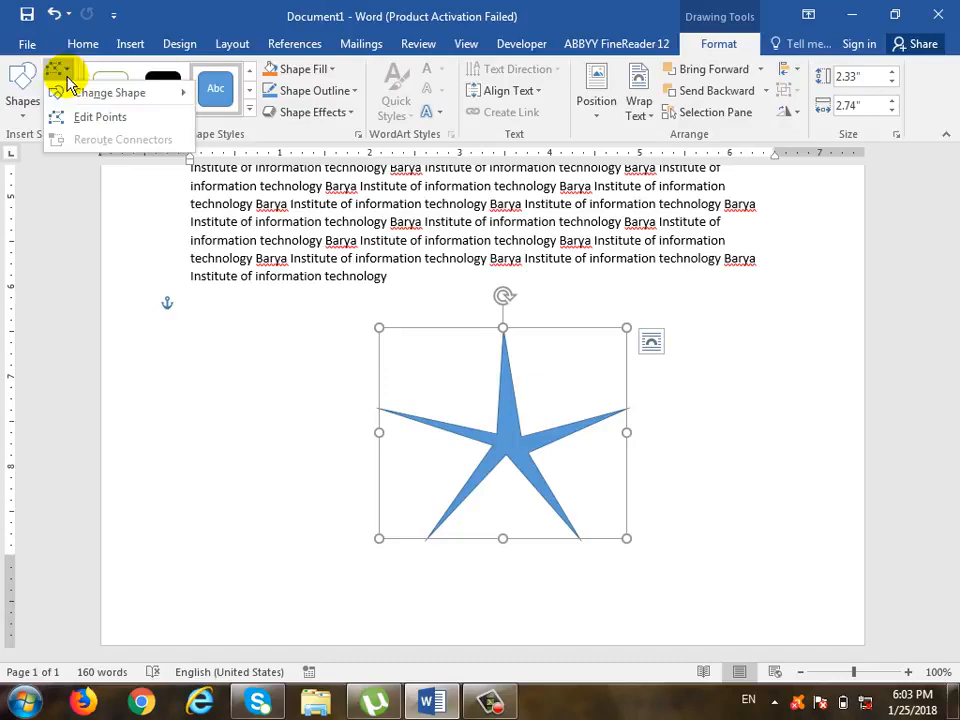
pyautogui.click(138, 116)
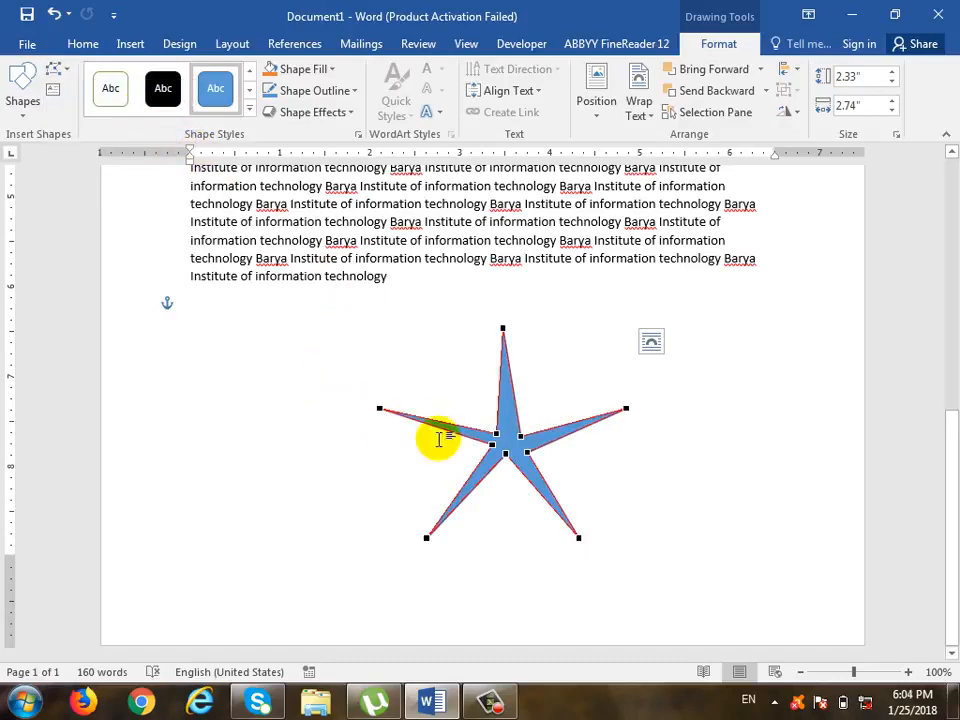
pyautogui.moveTo(496, 433); pyautogui.dragTo(463, 375)
pyautogui.click(540, 381)
pyautogui.click(485, 423)
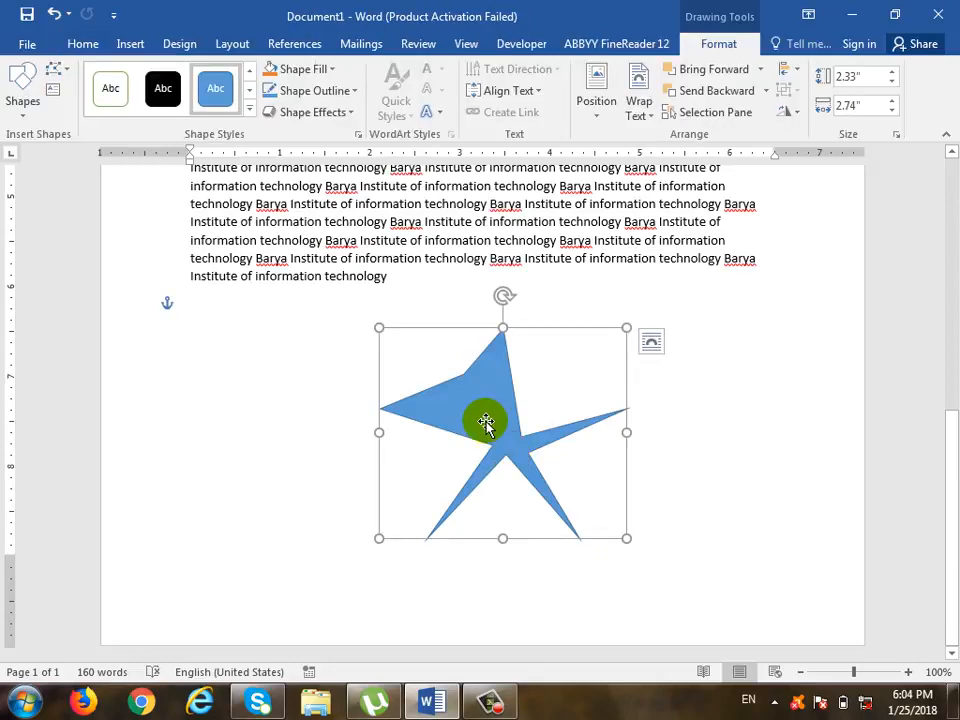
# Step: Change the edited star into a diamond from the basic shapes
pyautogui.click(60, 72)
pyautogui.moveTo(96, 93)
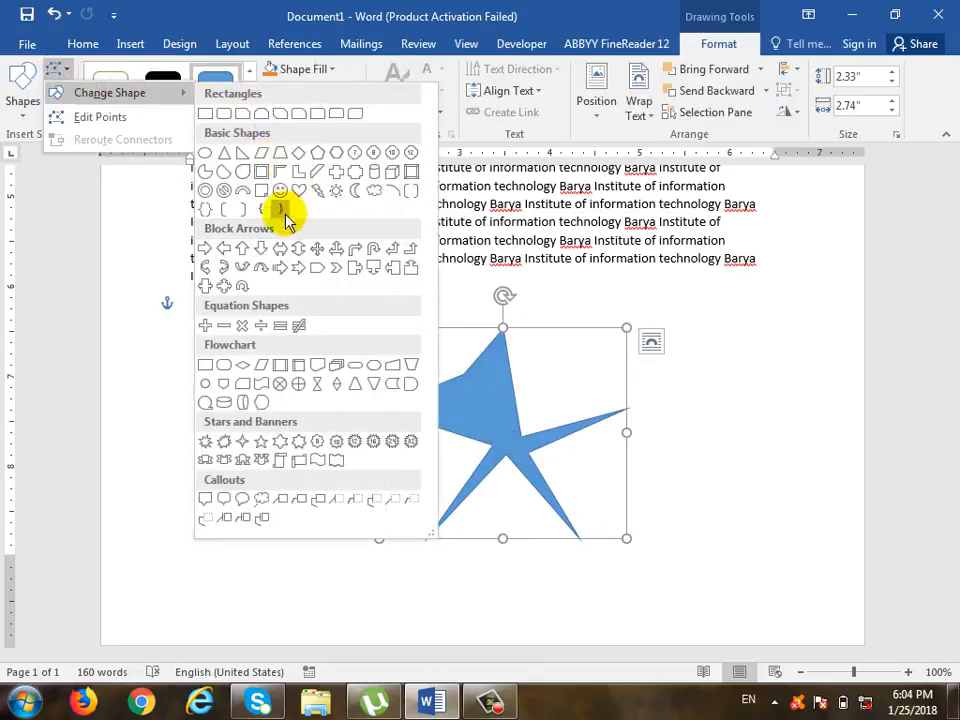
pyautogui.click(301, 154)
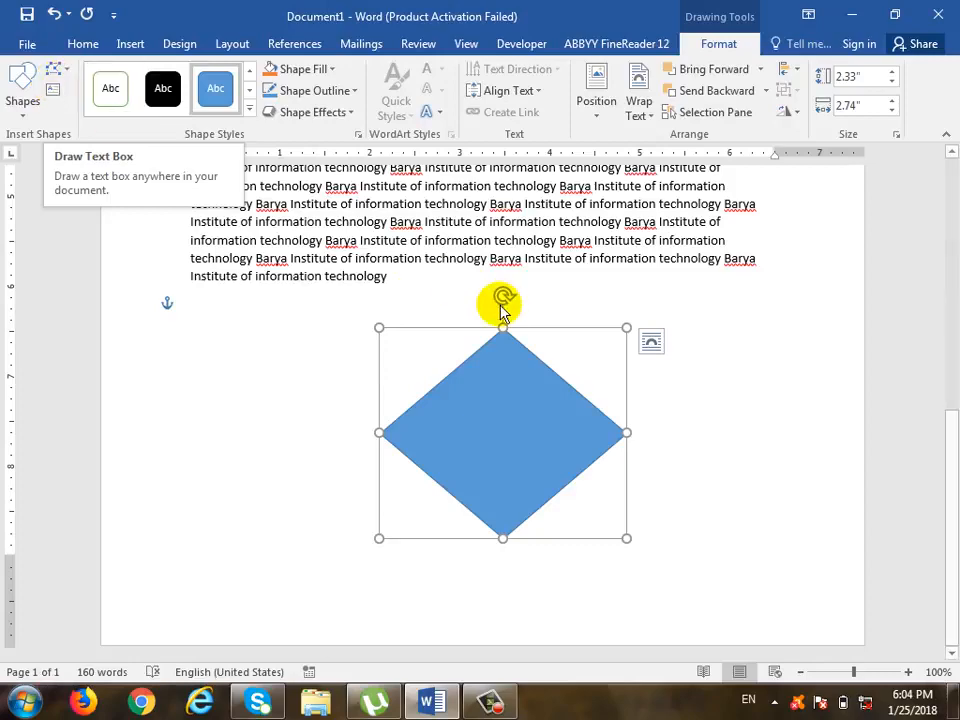
# Step: Look back over the pictures placed in the text, and select the woman's picture
pyautogui.click(540, 340)
pyautogui.scroll(6, 518, 367)
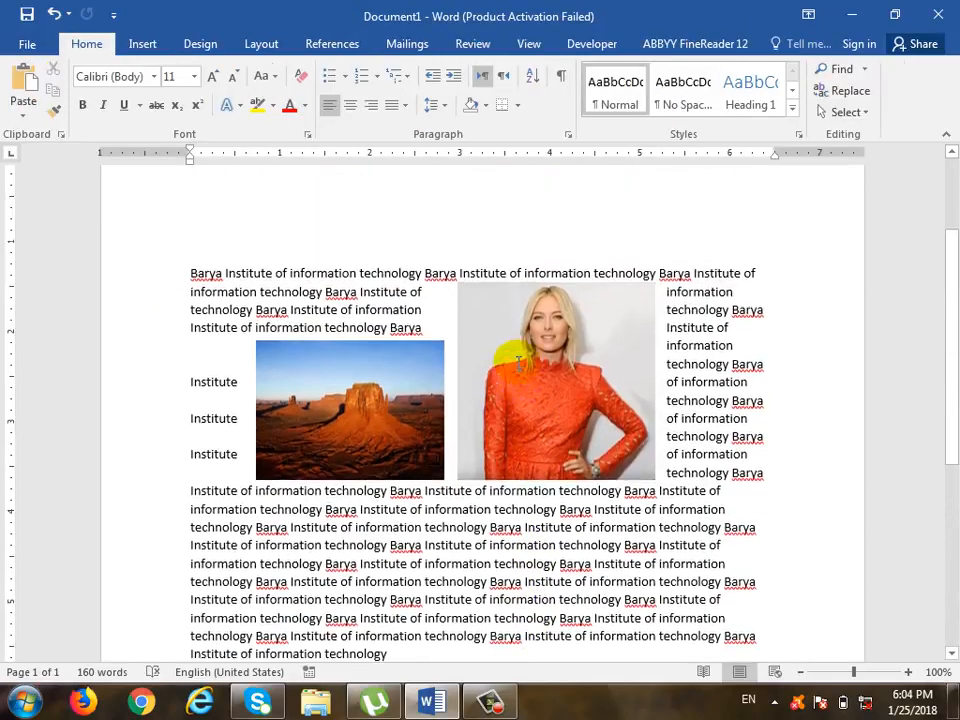
pyautogui.scroll(-2, 537, 252)
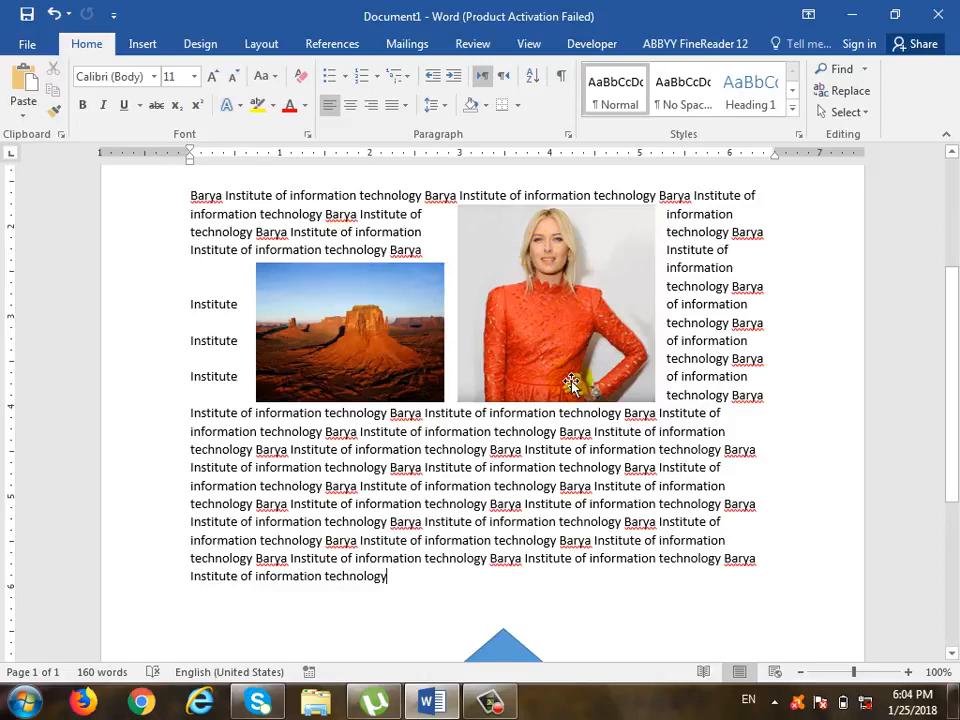
pyautogui.click(587, 218)
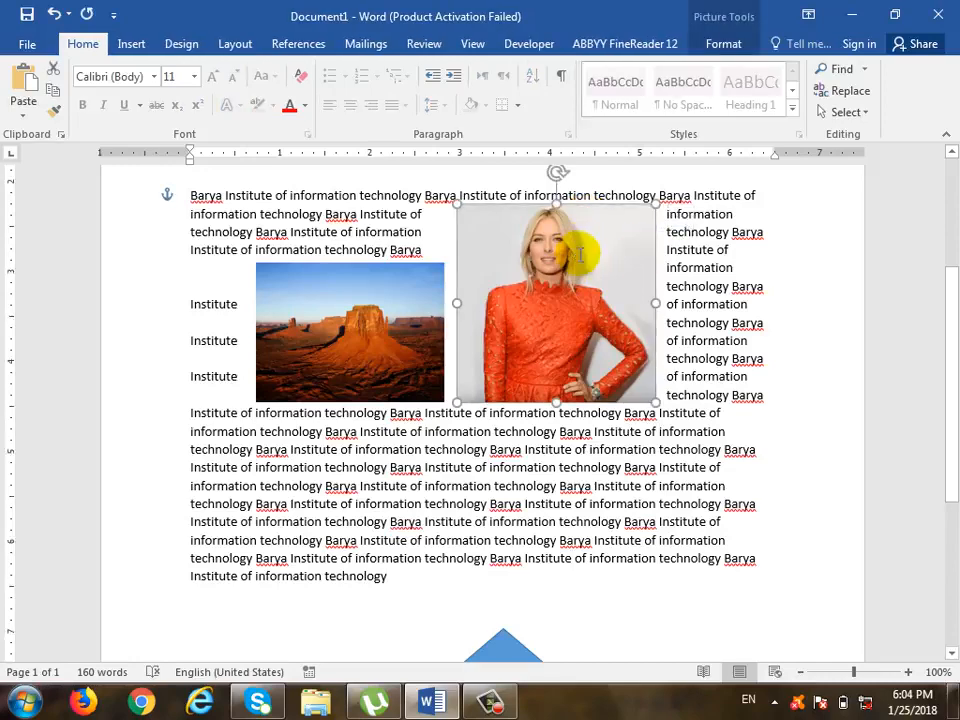
pyautogui.scroll(-5, 560, 300)
# Step: Draw a text box about 0.4" high and 0.99" wide on the left half of the diamond
pyautogui.click(540, 366)
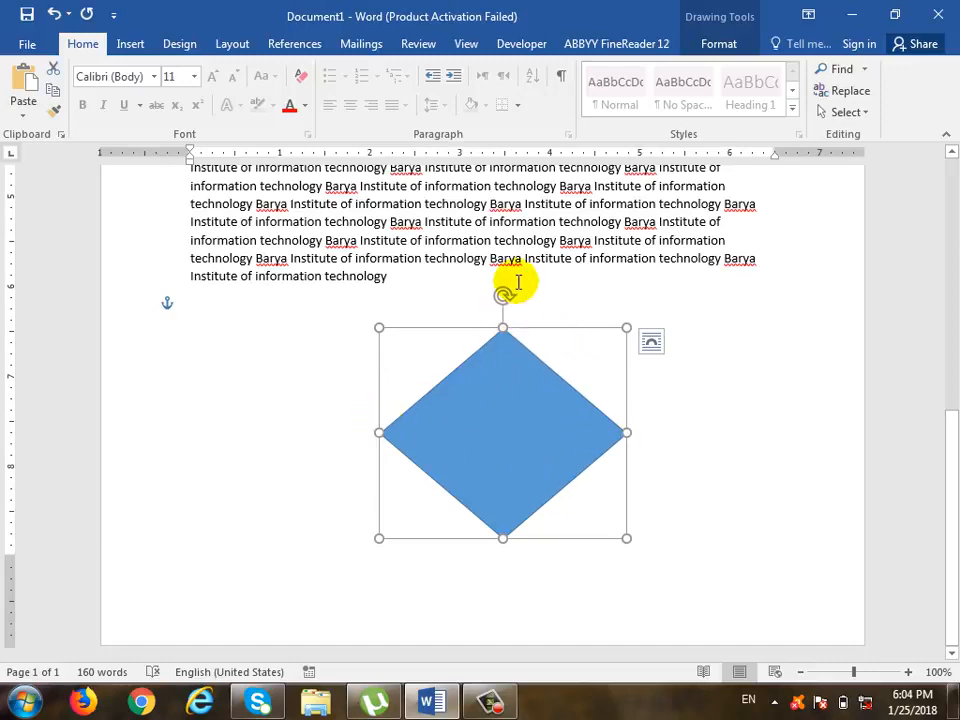
pyautogui.click(712, 45)
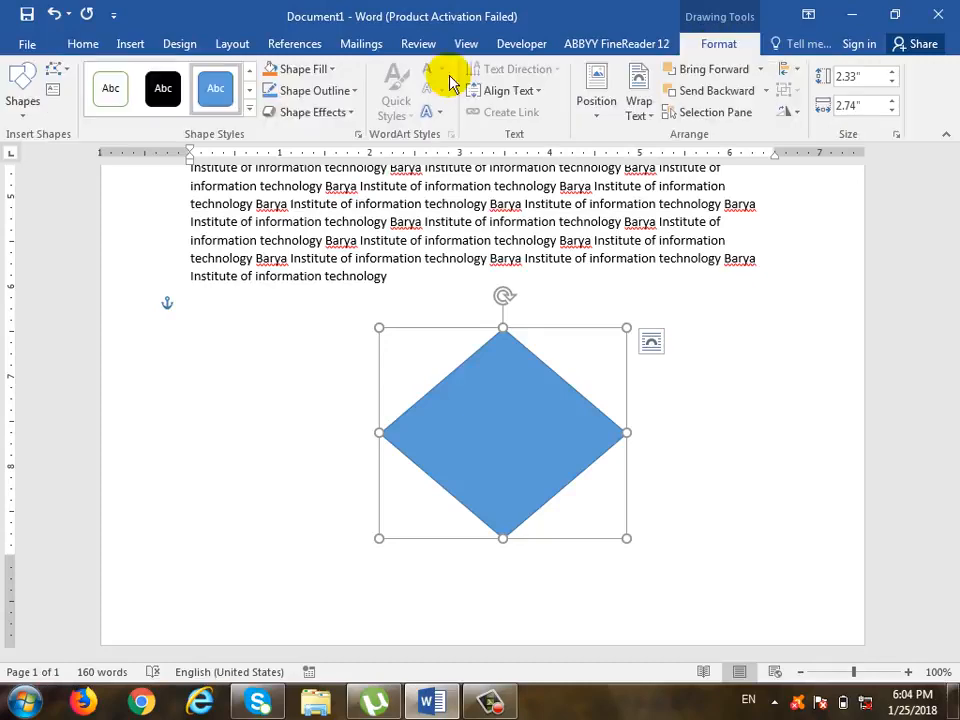
pyautogui.click(55, 89)
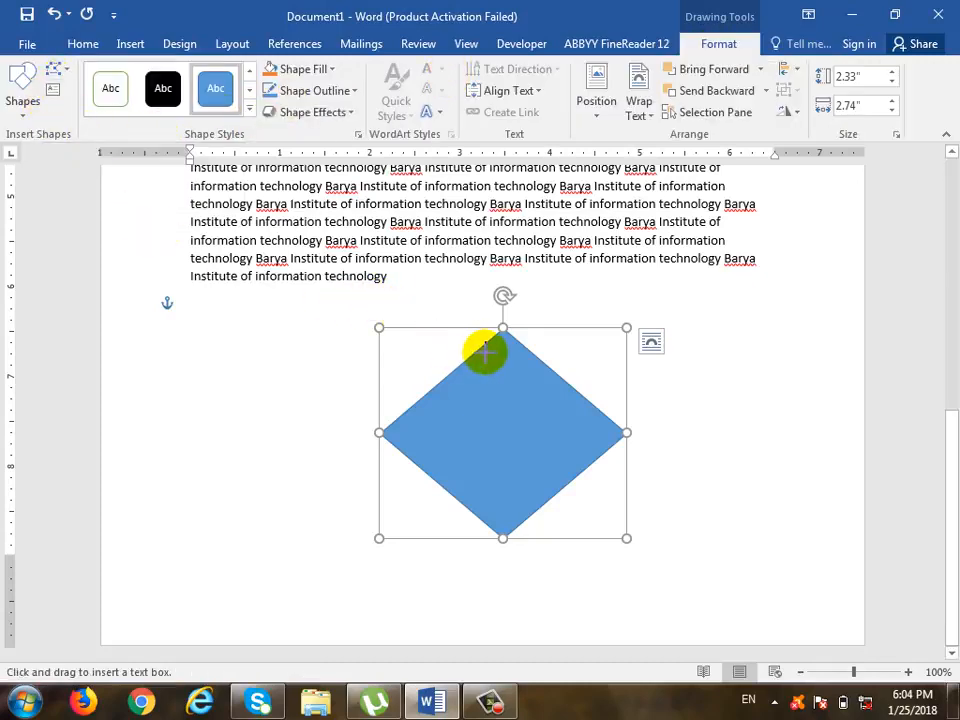
pyautogui.moveTo(486, 356); pyautogui.dragTo(469, 422)
pyautogui.click(465, 437)
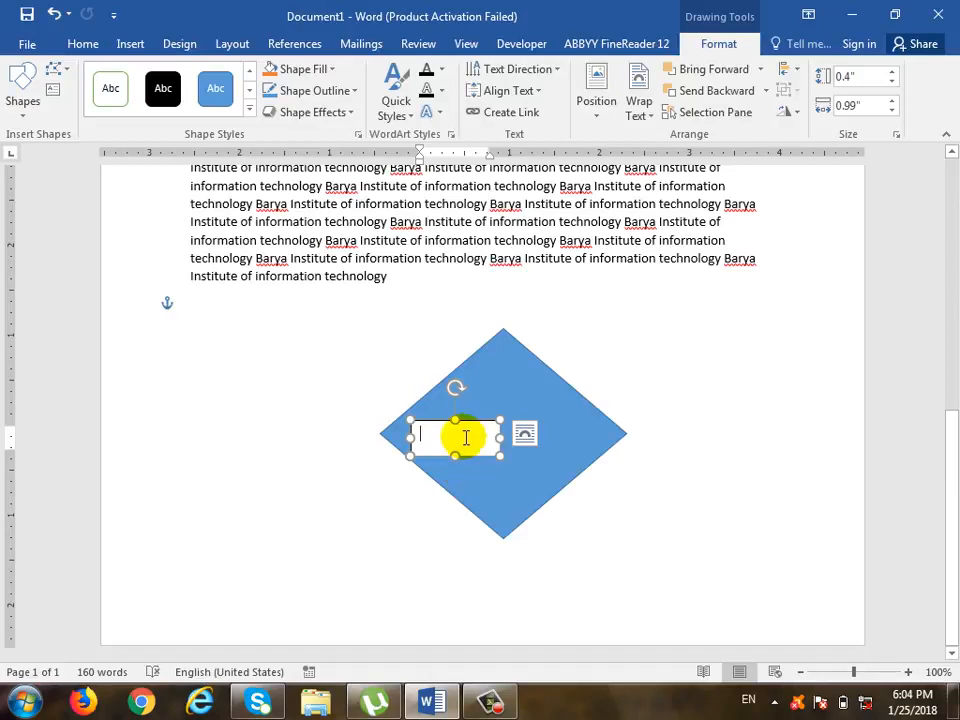
# Step: Enter the text "Barya" in the text box on the diamond
pyautogui.write('Ba')
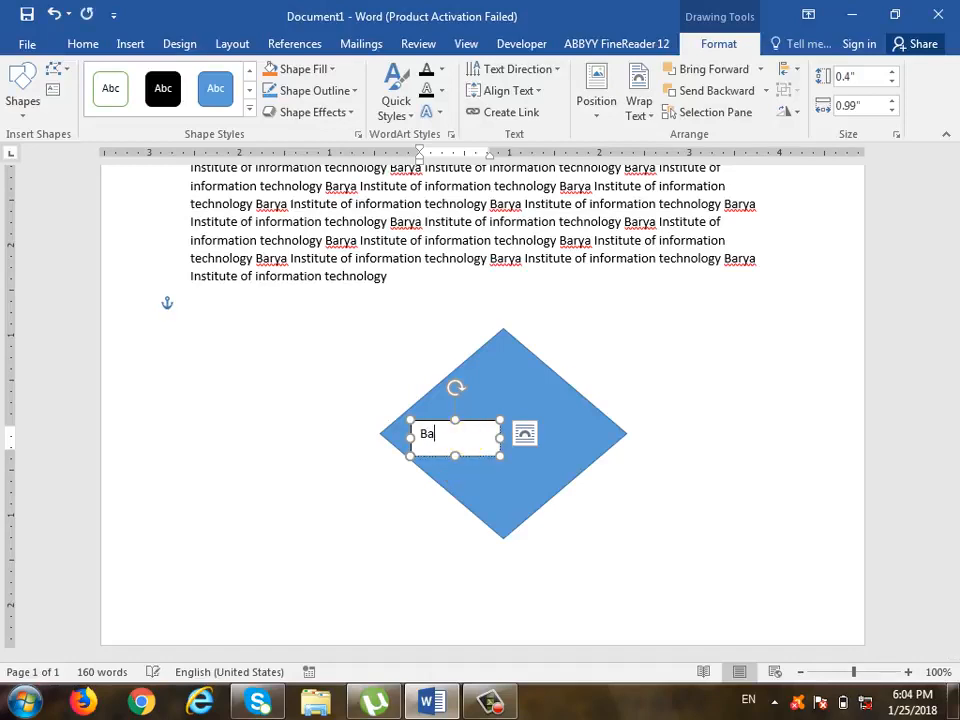
pyautogui.write('rya')
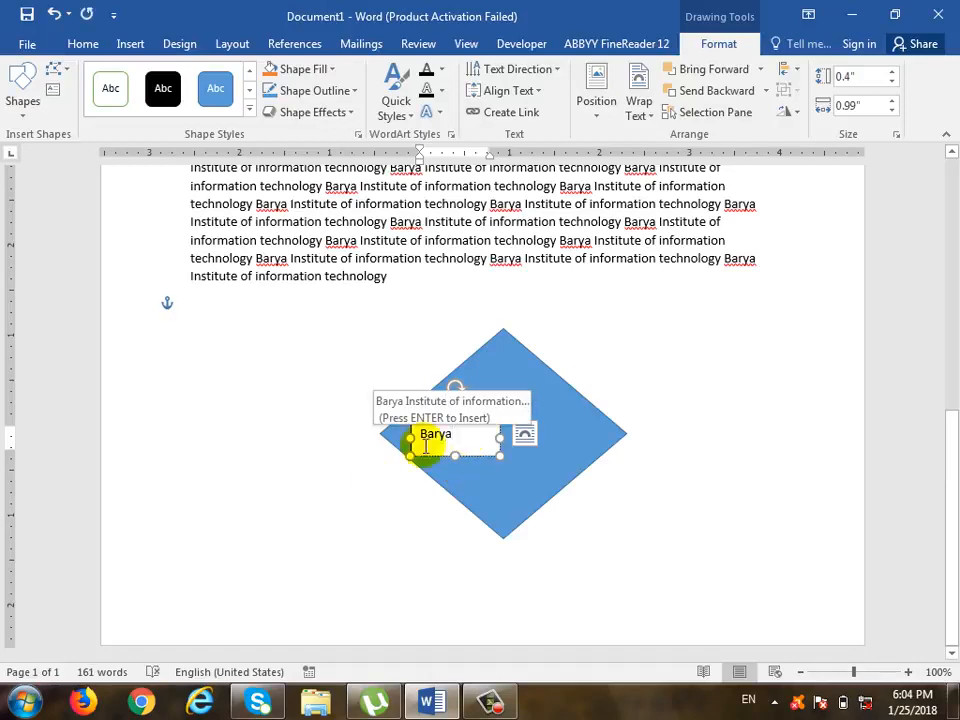
pyautogui.click(555, 459)
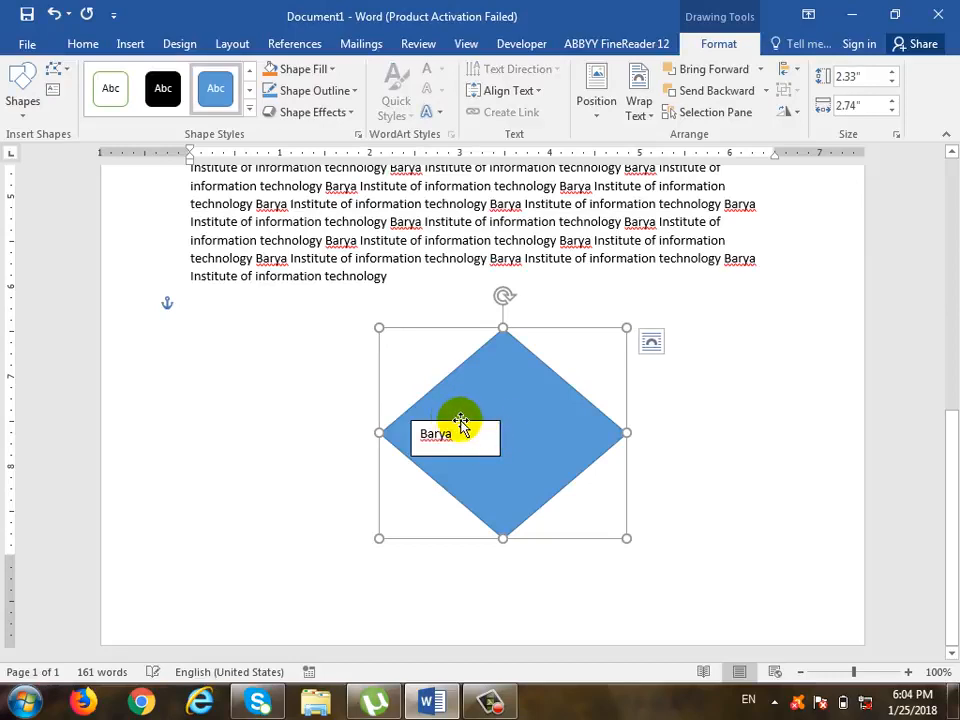
# Step: Remove the fill and the outline from the "Barya" text box
pyautogui.click(460, 425)
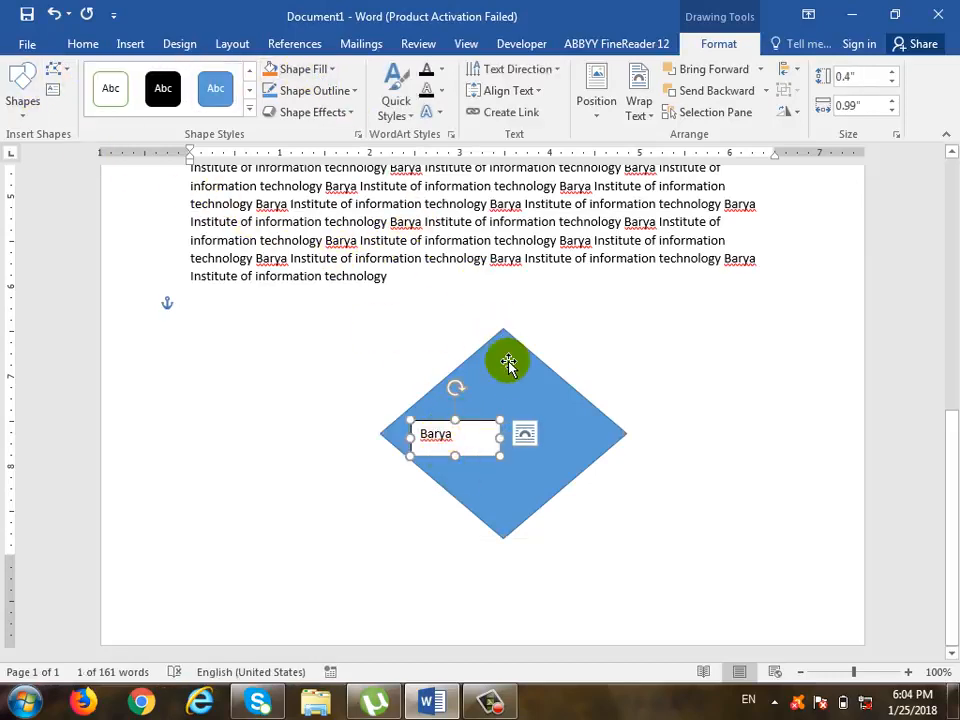
pyautogui.click(328, 68)
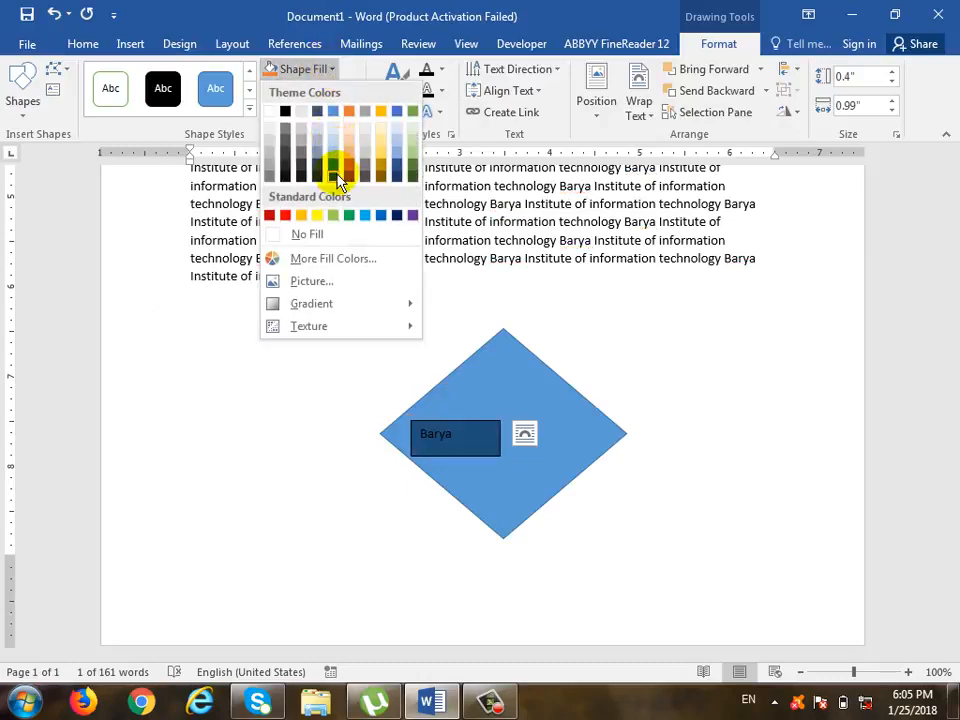
pyautogui.click(336, 241)
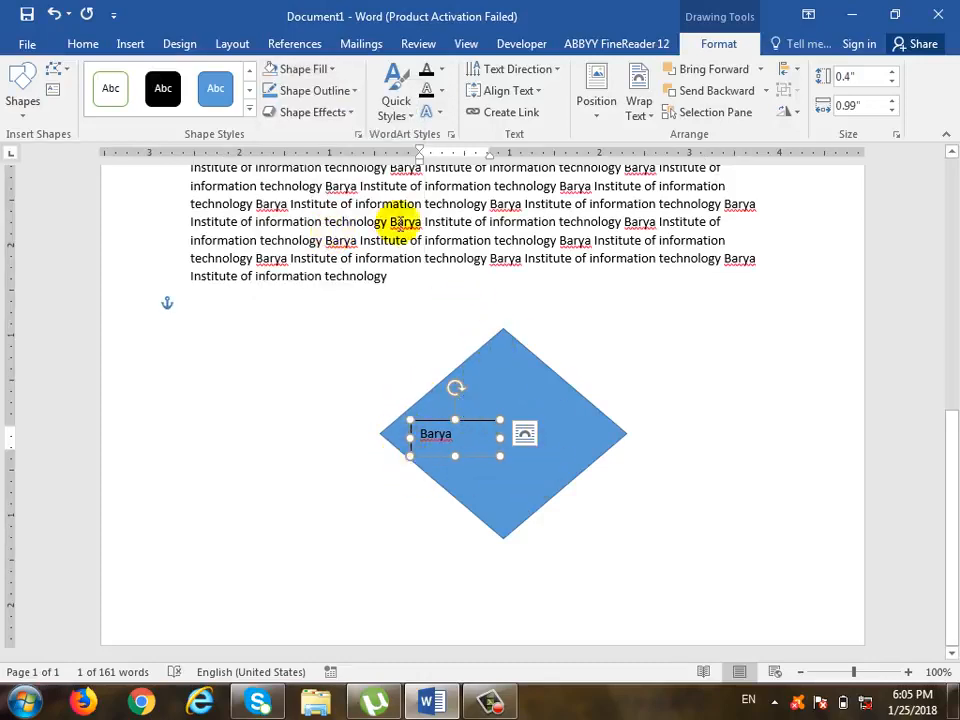
pyautogui.click(357, 94)
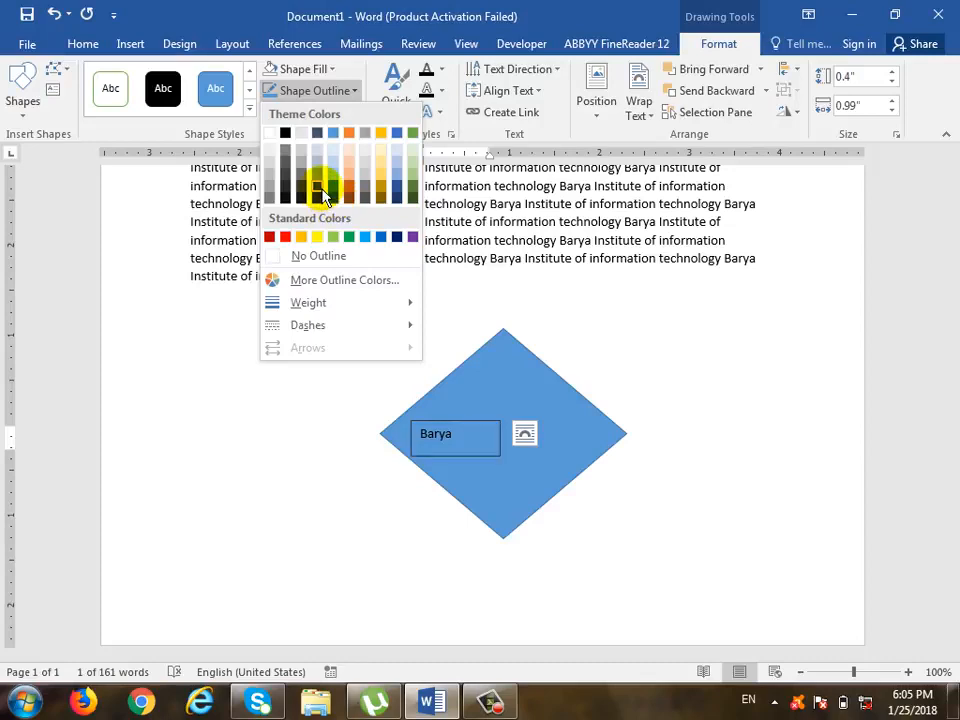
pyautogui.click(338, 258)
# Step: Move the "Barya" text box off the diamond onto the lower-left corner of the woman's picture
pyautogui.moveTo(473, 423); pyautogui.dragTo(533, 385)
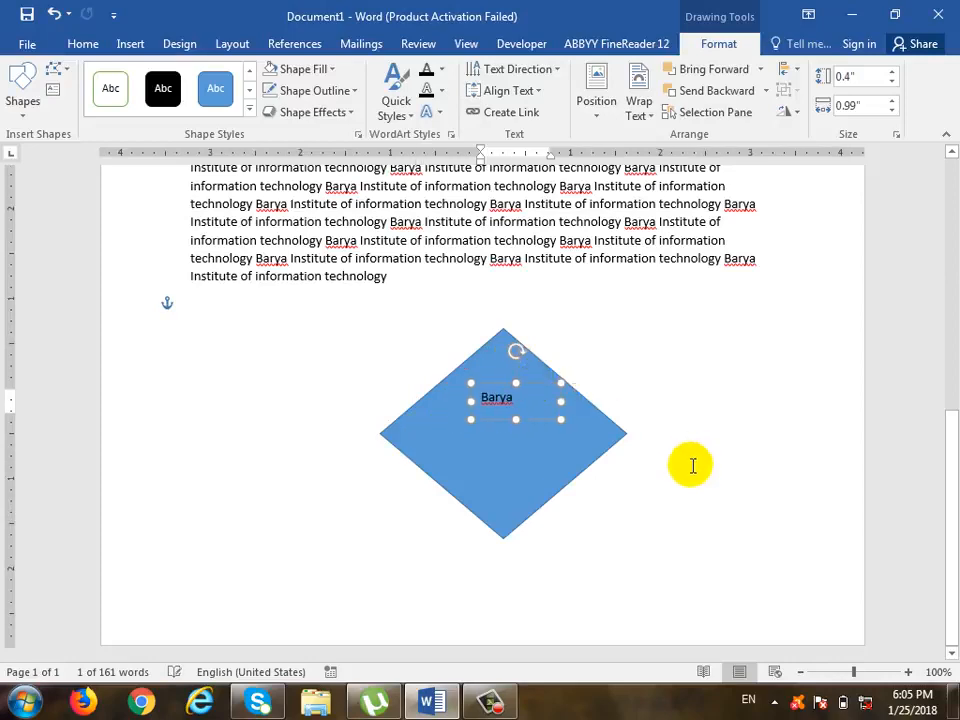
pyautogui.scroll(3, 680, 470)
pyautogui.moveTo(525, 515); pyautogui.dragTo(501, 268)
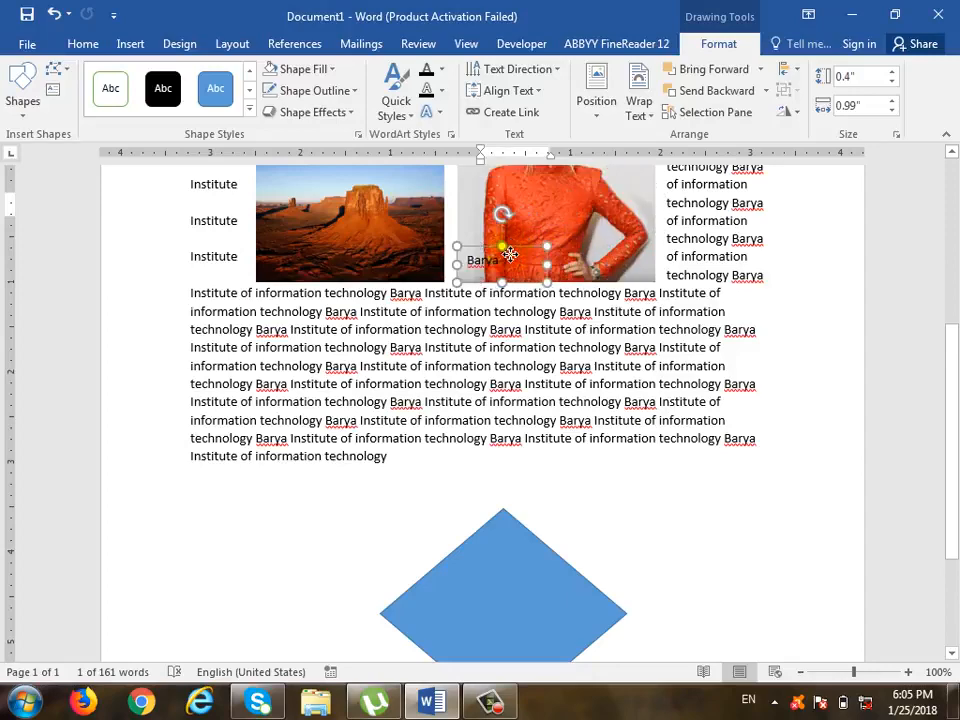
pyautogui.click(509, 382)
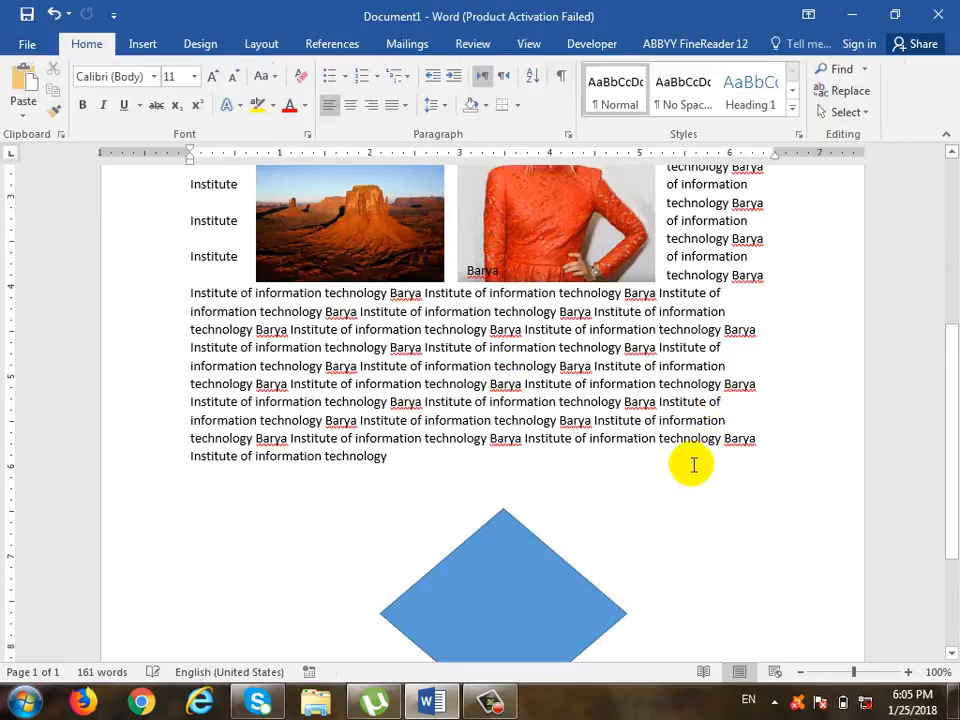
# Step: Select the woman's picture and display its picture formatting options
pyautogui.scroll(8, 700, 460)
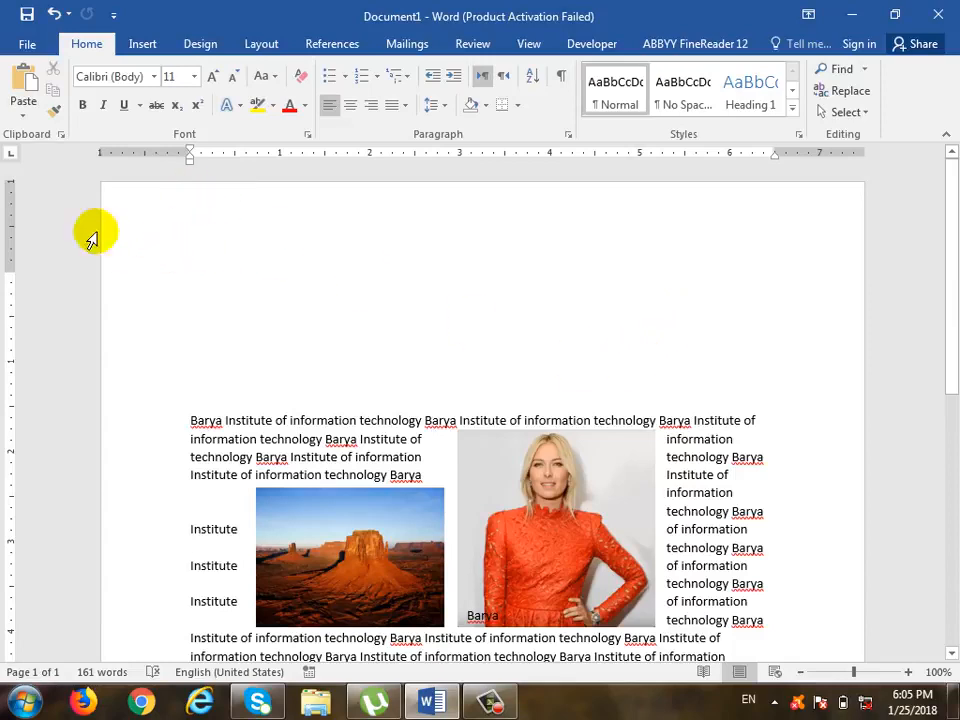
pyautogui.click(567, 470)
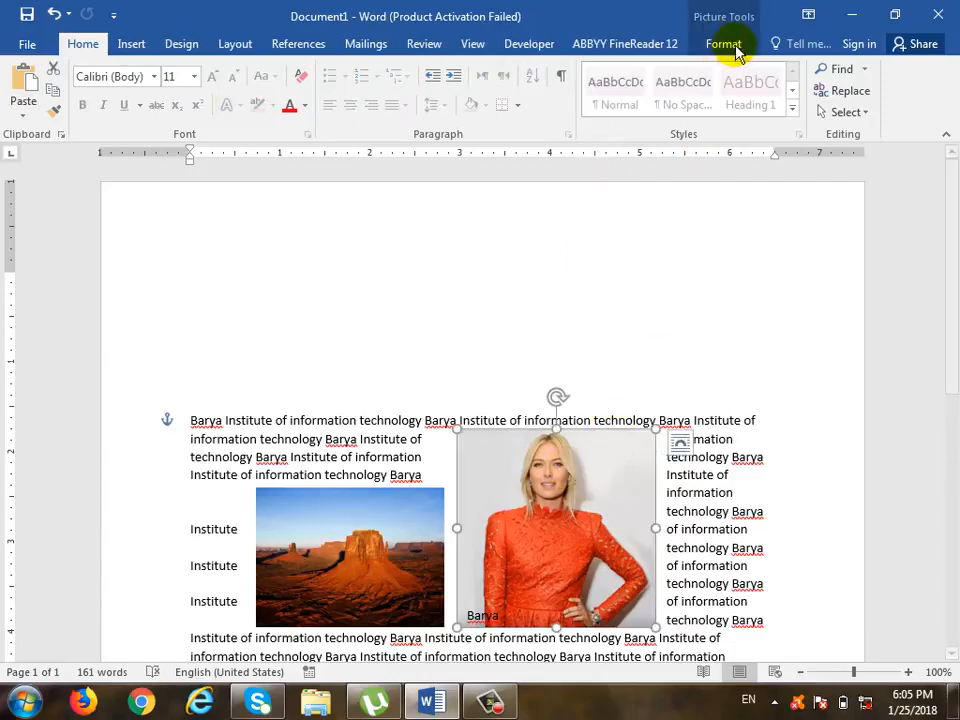
pyautogui.click(726, 45)
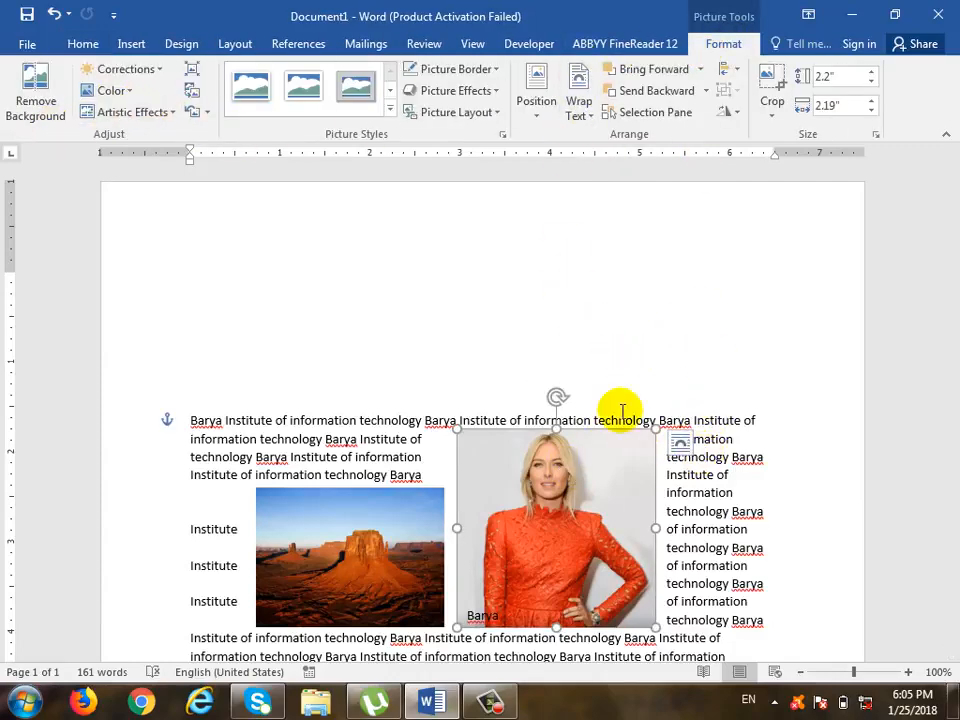
# Step: Select the diamond and move it up so that it overlaps the lower lines of the paragraph
pyautogui.scroll(-5, 645, 353)
pyautogui.click(530, 540)
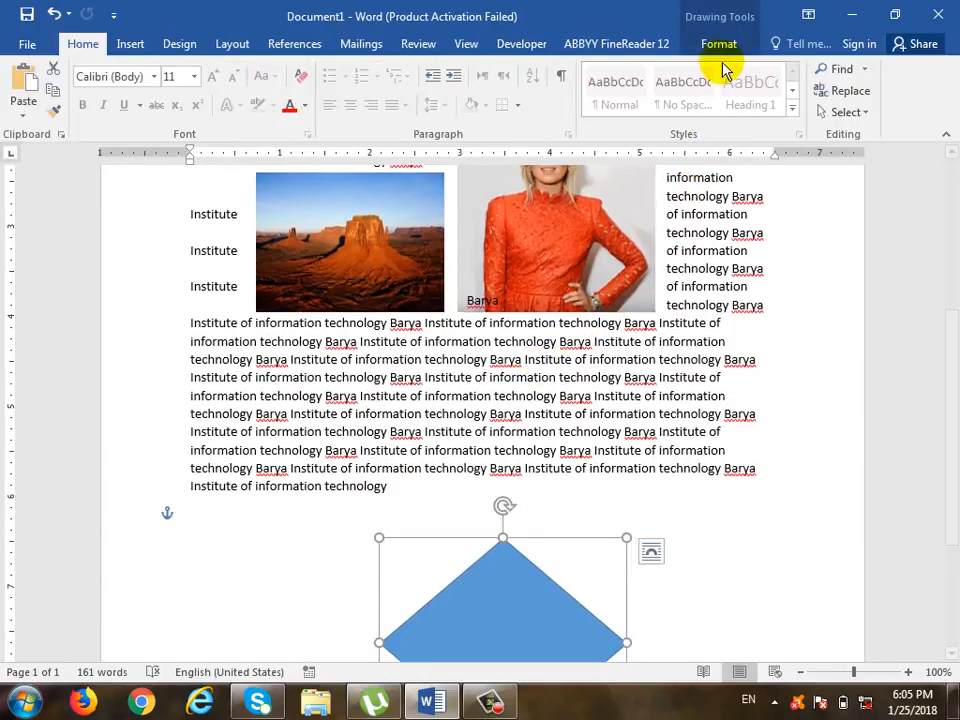
pyautogui.click(720, 44)
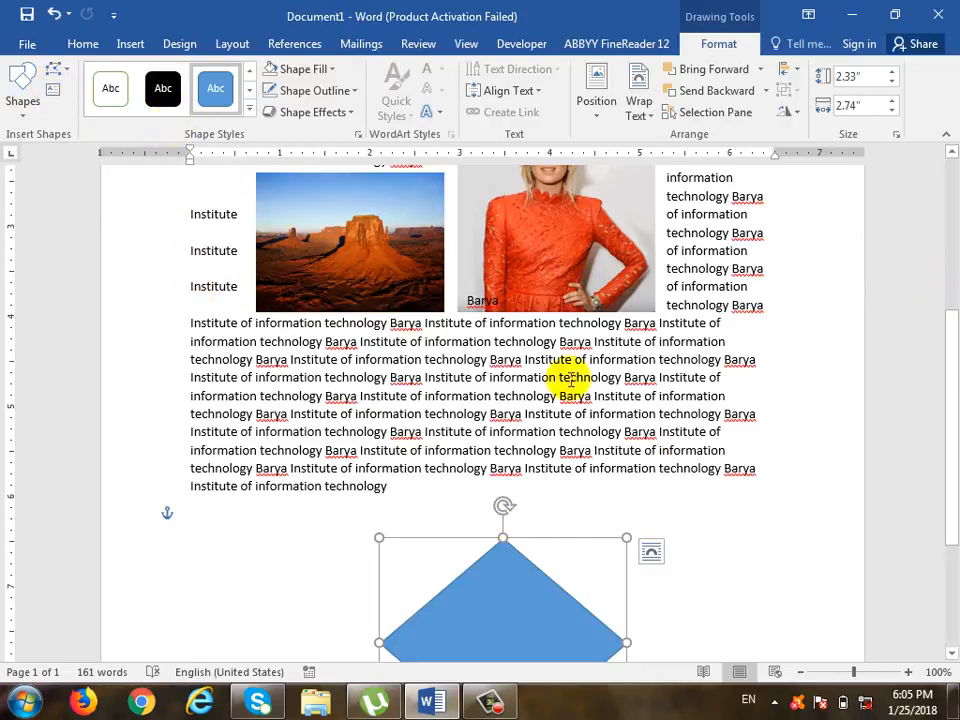
pyautogui.moveTo(531, 570); pyautogui.dragTo(510, 405)
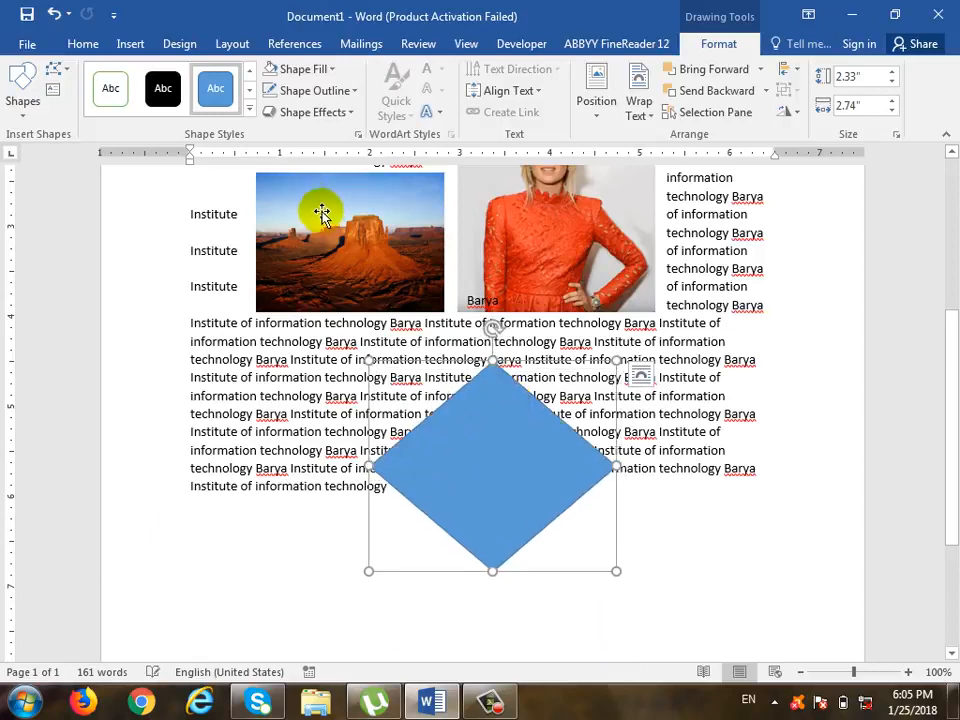
# Step: Look through the theme styles and presets available for the diamond, and close them without choosing one
pyautogui.click(248, 113)
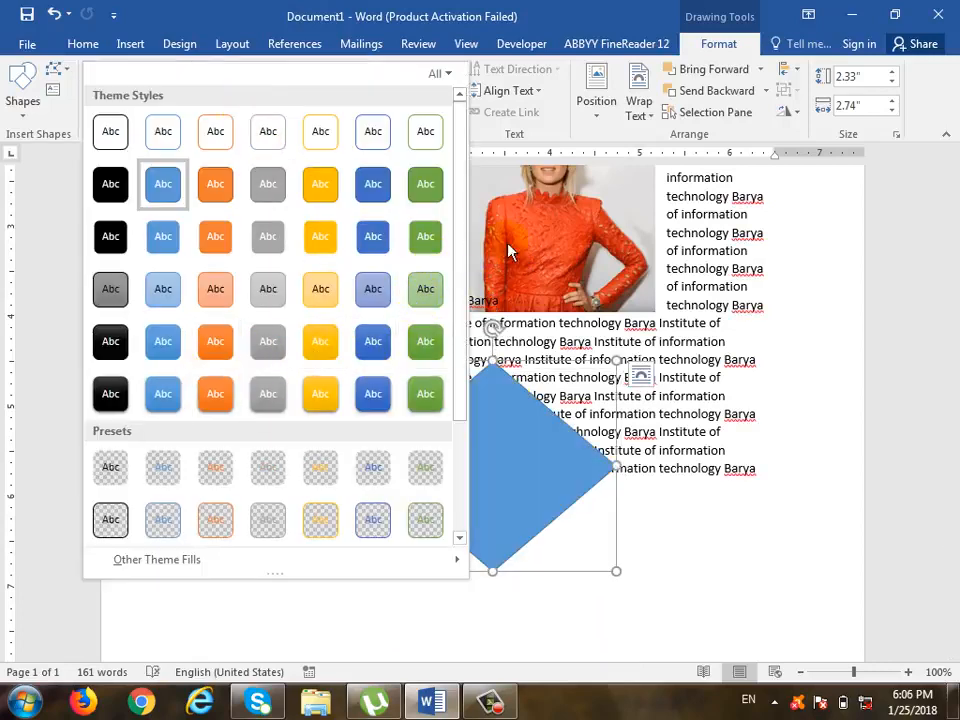
pyautogui.scroll(-3, 465, 233)
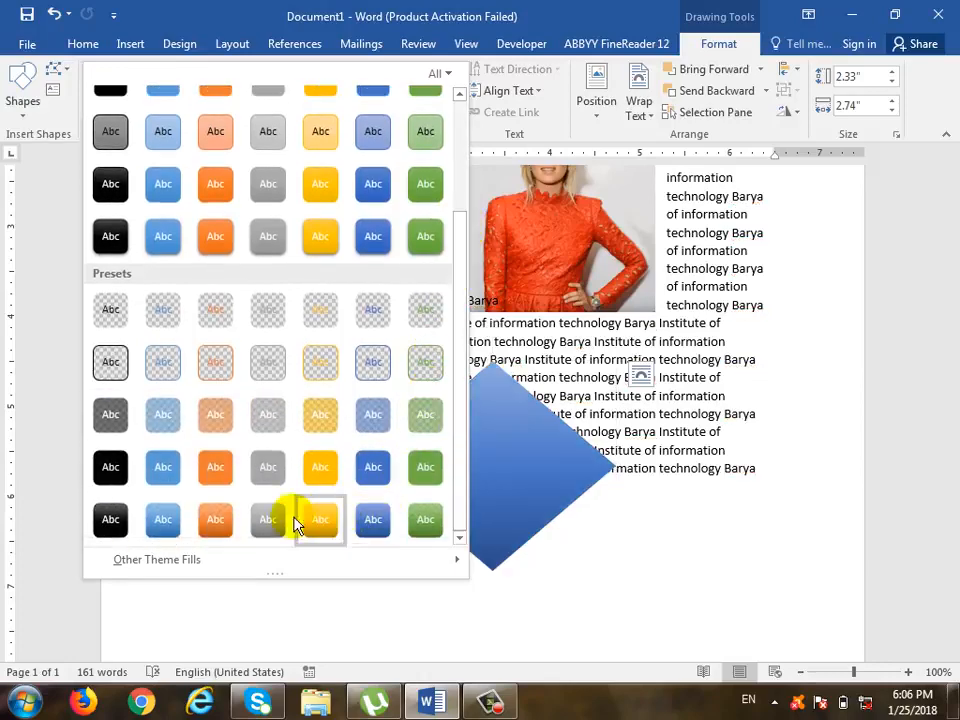
pyautogui.click(236, 7)
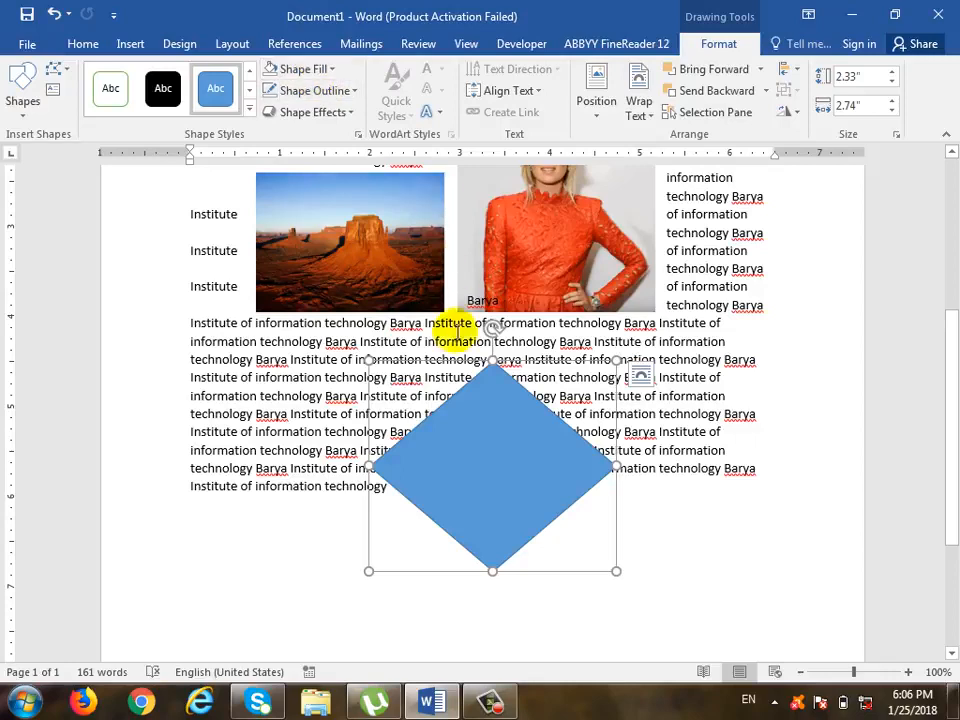
# Step: Fill the diamond with a custom dark blue of red 21, green 53, blue 83
pyautogui.click(331, 69)
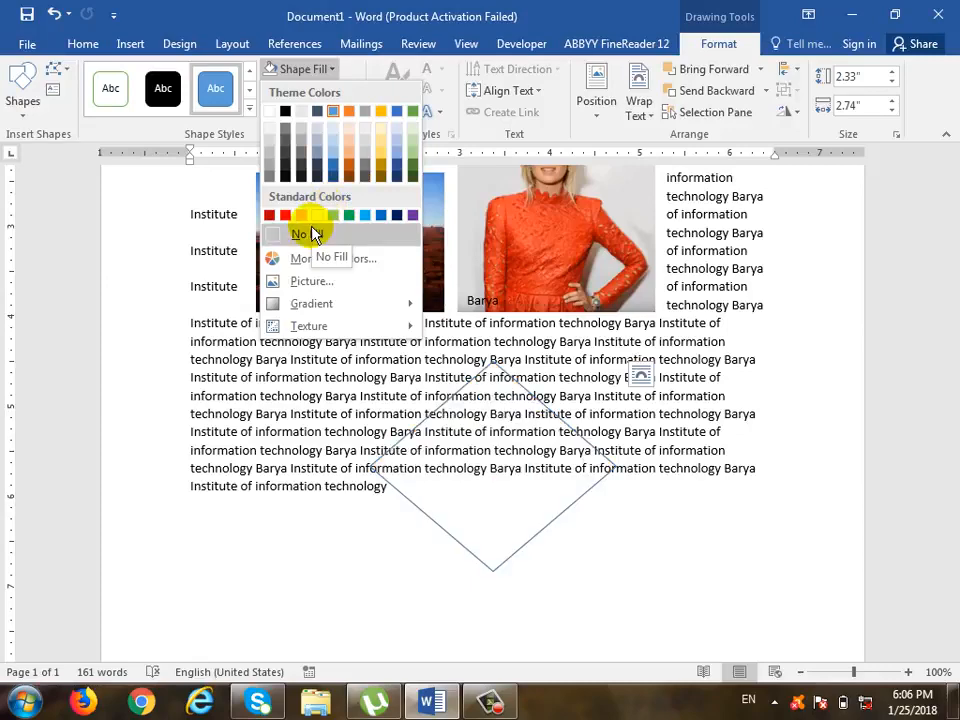
pyautogui.click(360, 257)
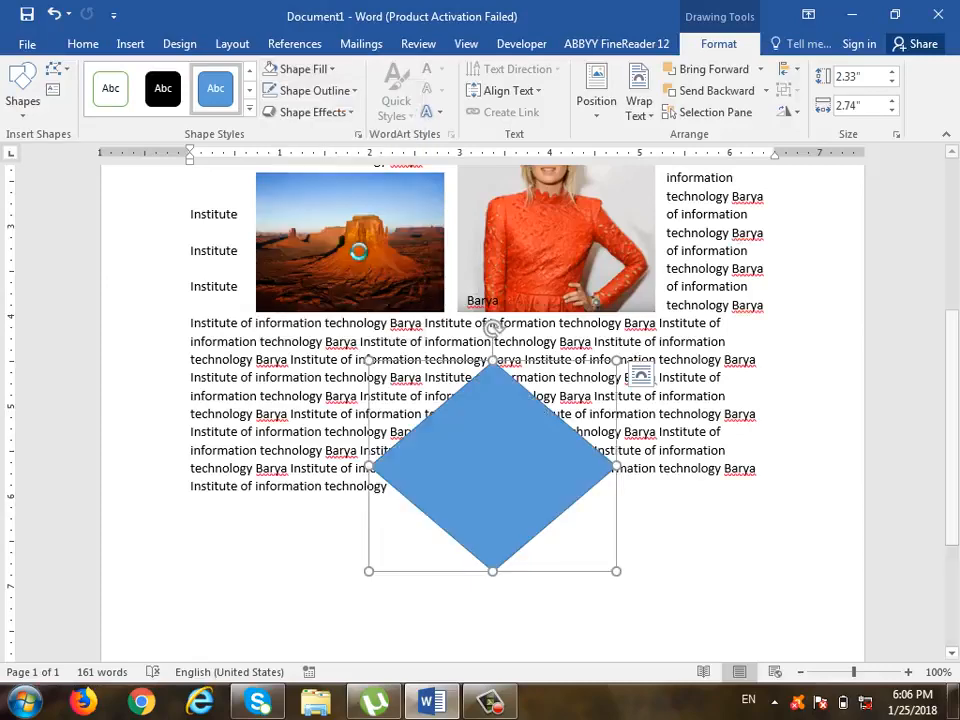
pyautogui.moveTo(739, 214); pyautogui.dragTo(754, 266)
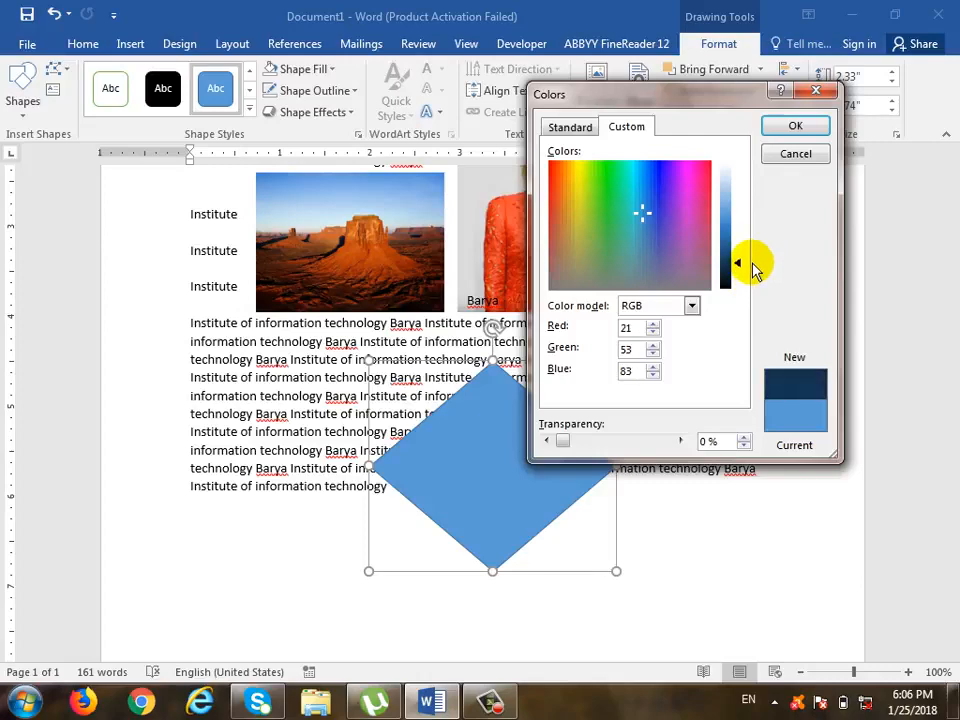
pyautogui.click(797, 128)
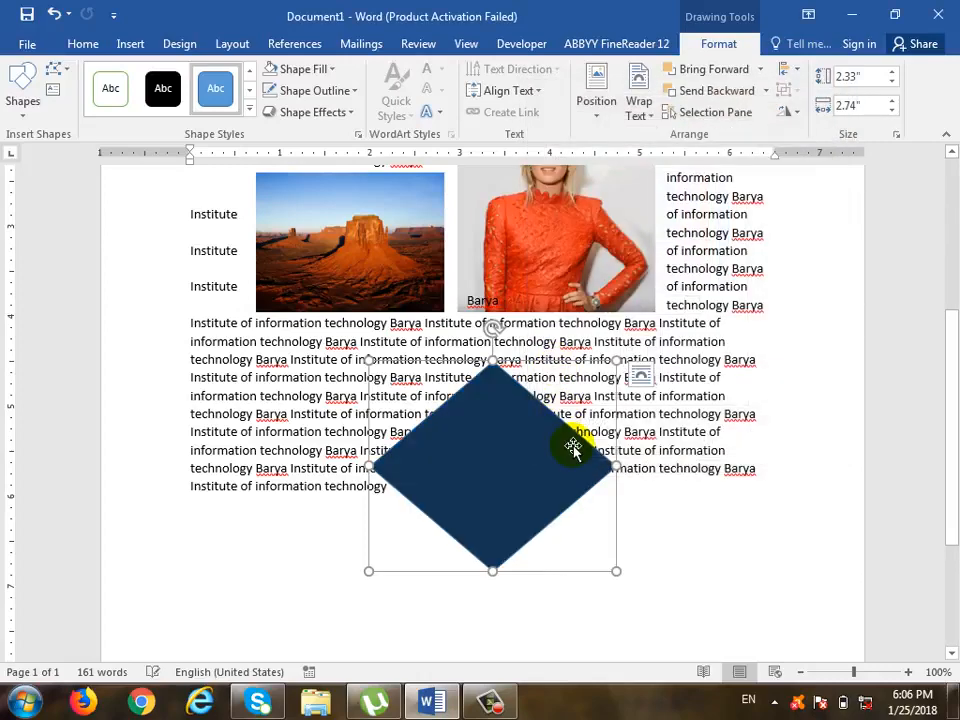
# Step: Fill the diamond with the "Desert - Copy" picture from the offline Sample Pictures folder
pyautogui.click(330, 69)
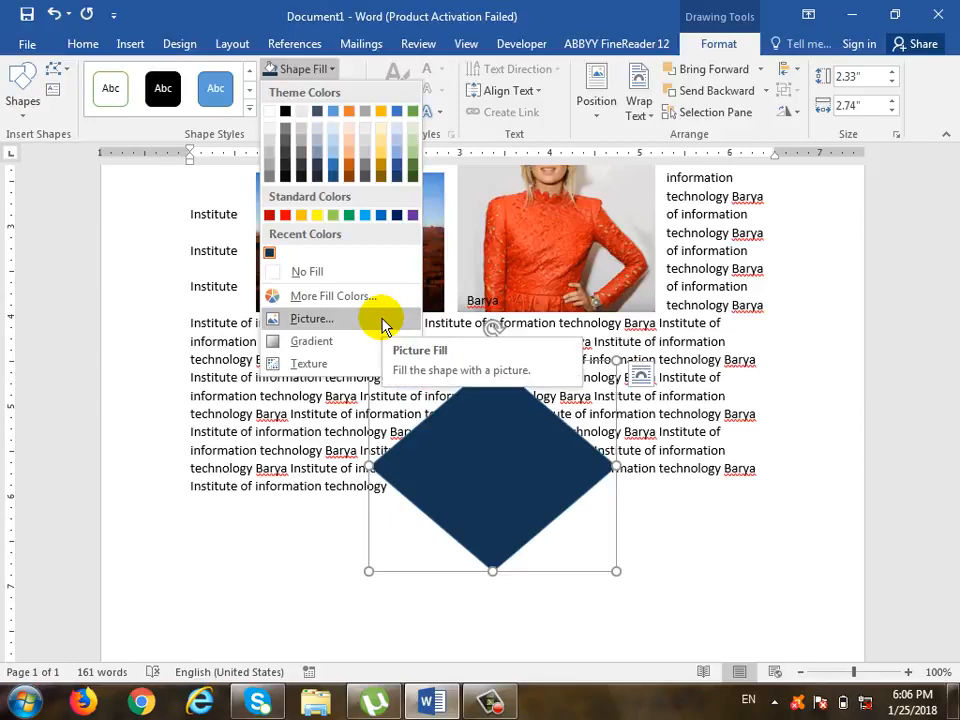
pyautogui.click(383, 326)
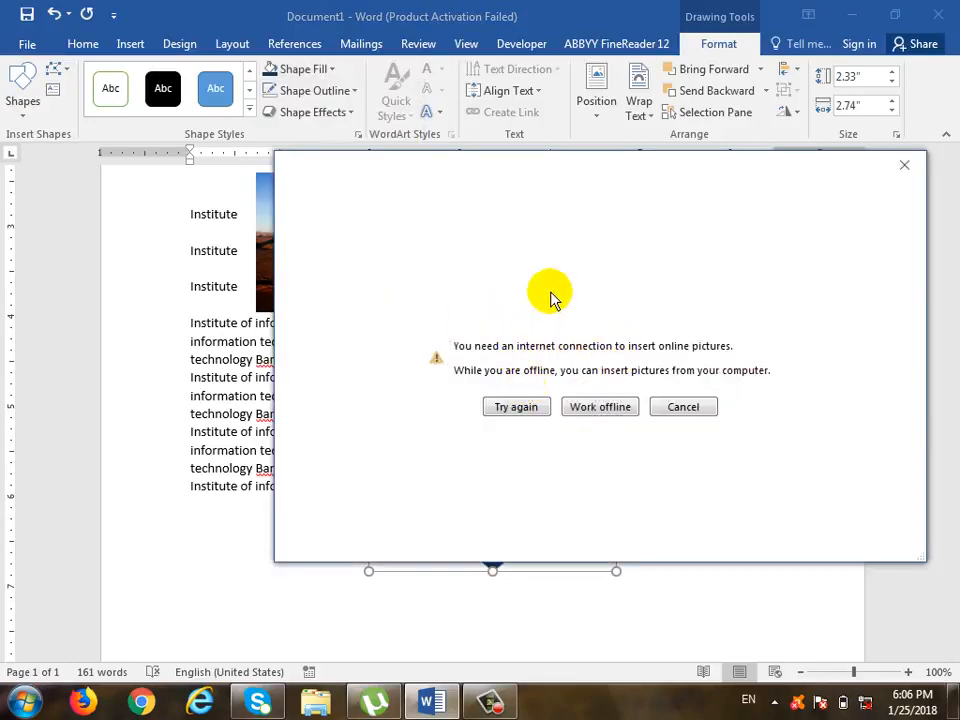
pyautogui.click(600, 407)
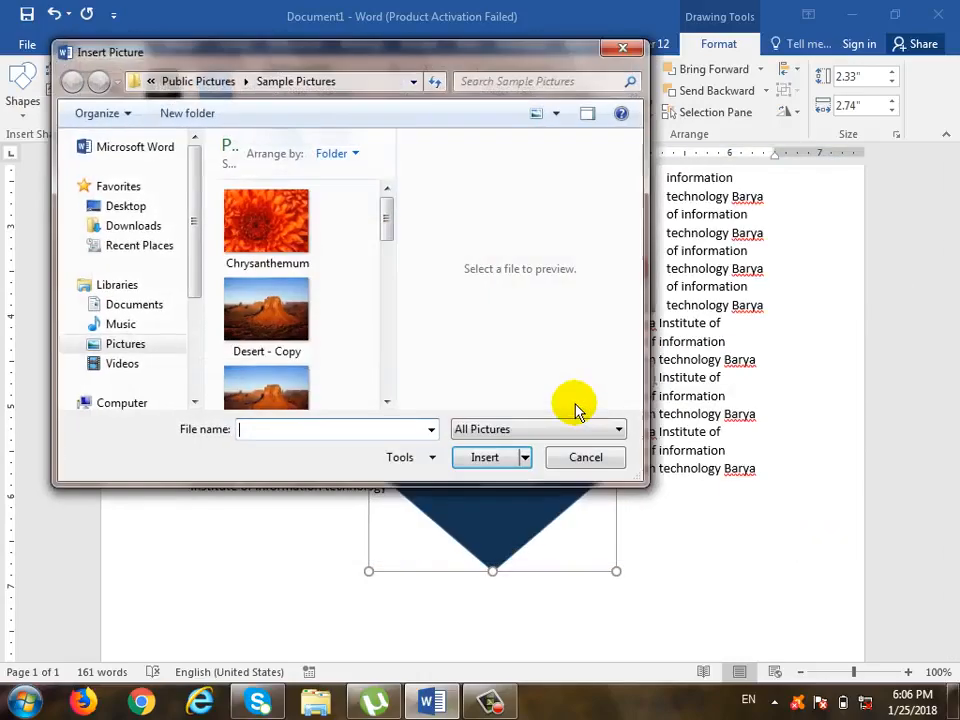
pyautogui.doubleClick(279, 300)
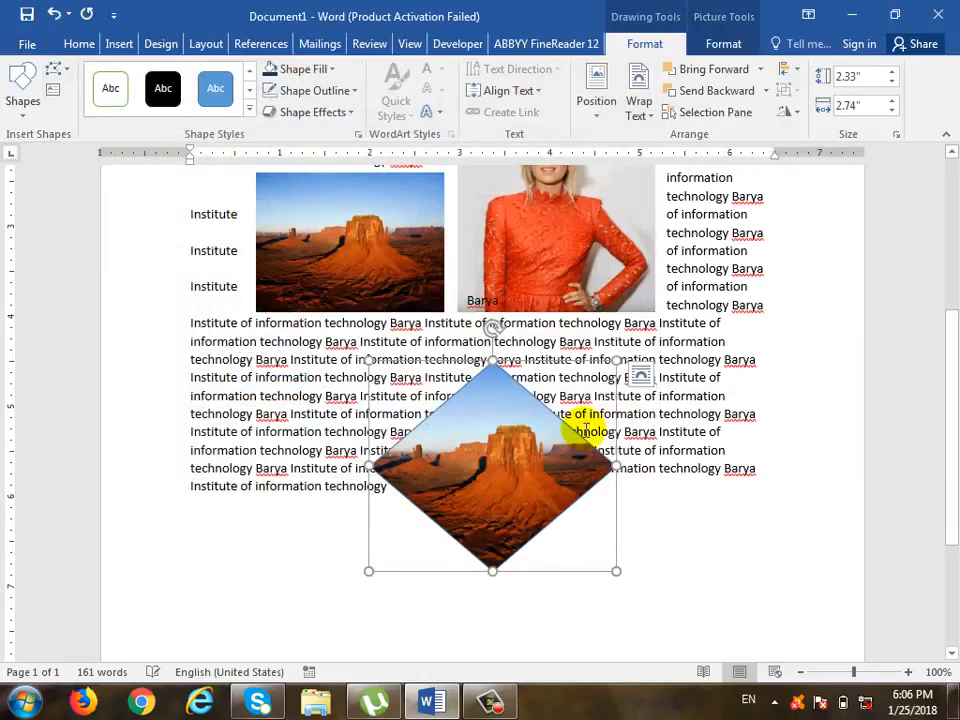
# Step: Apply the light From Center gradient fill to the diamond
pyautogui.click(332, 70)
pyautogui.moveTo(383, 350)
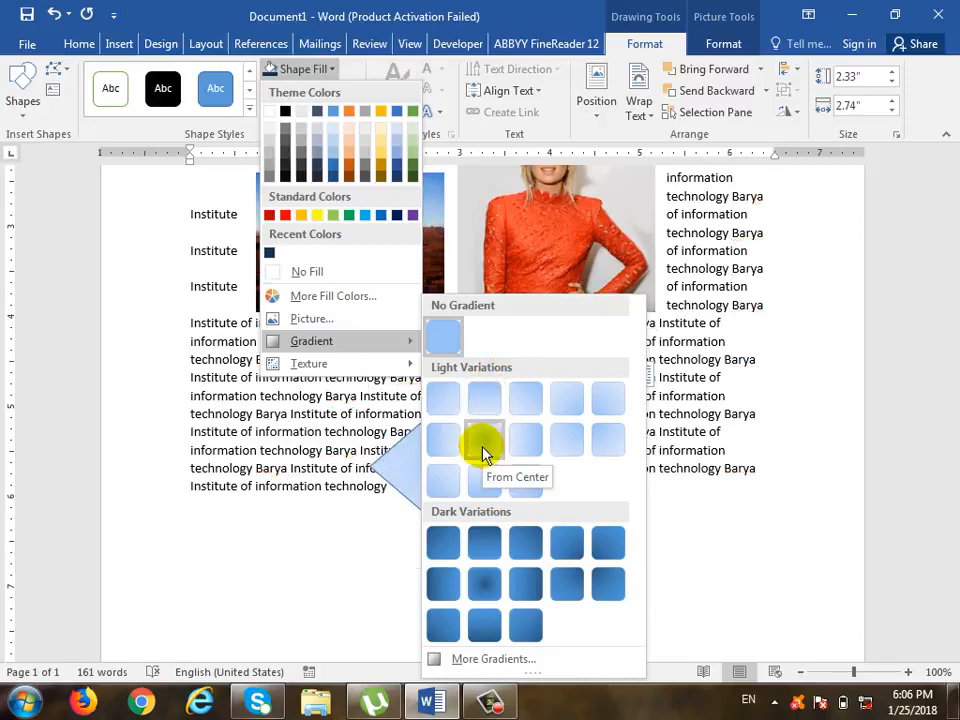
pyautogui.click(482, 446)
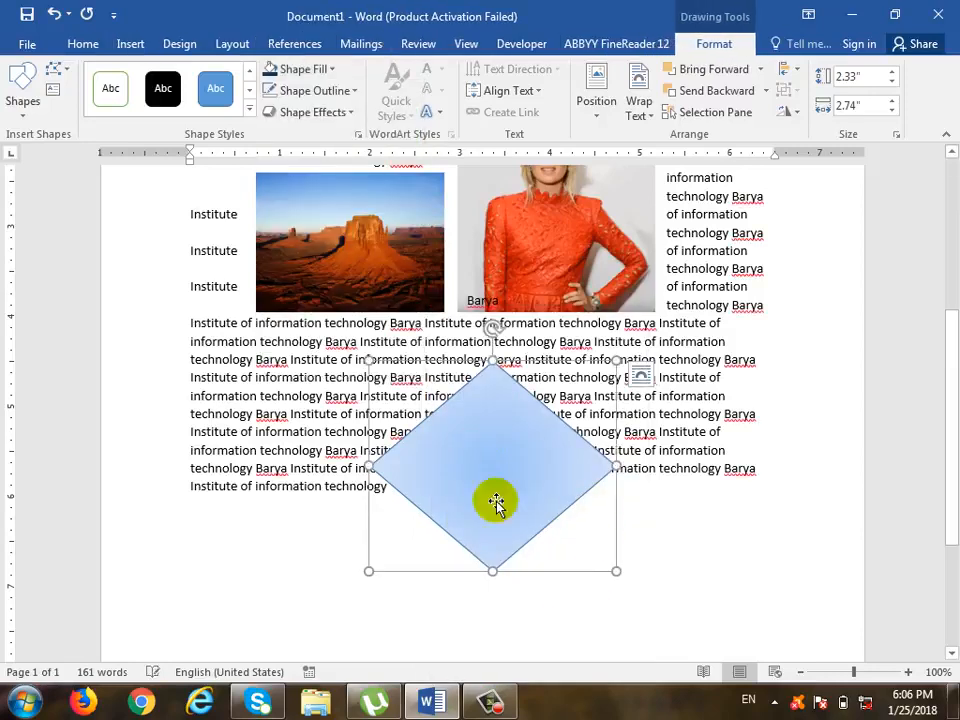
# Step: Open the diamond's detailed gradient settings and set the first gradient stop's color to red
pyautogui.click(338, 70)
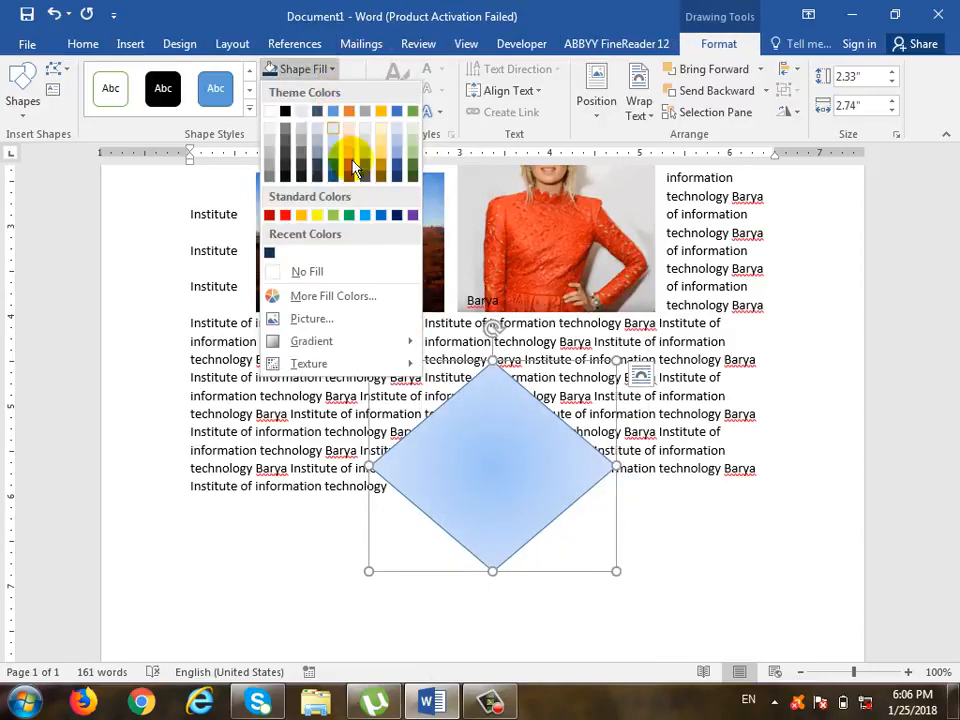
pyautogui.moveTo(352, 343)
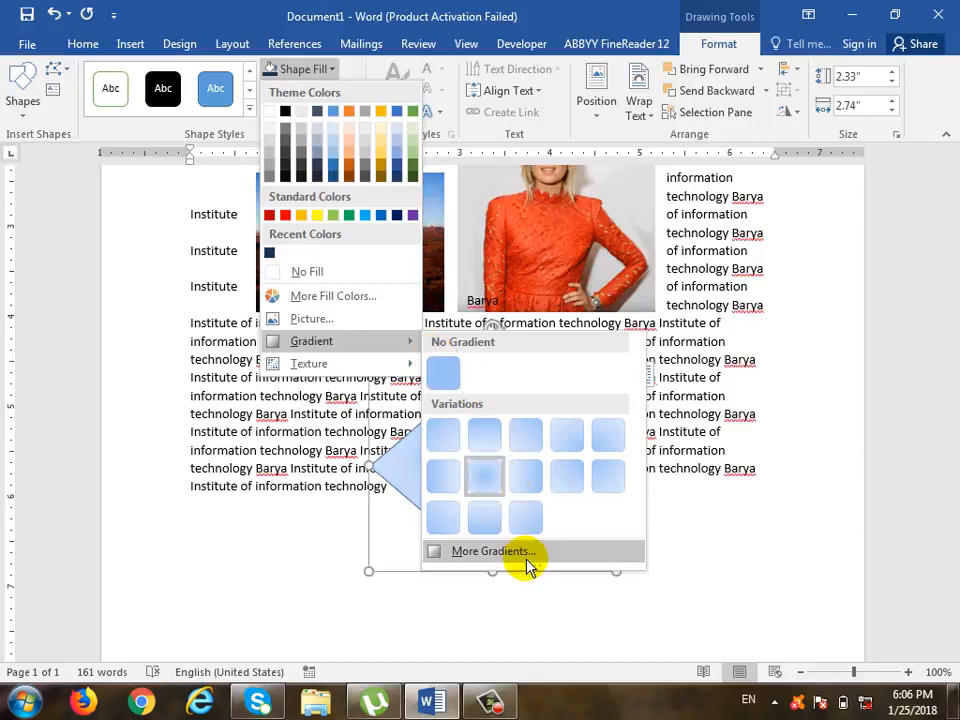
pyautogui.click(528, 562)
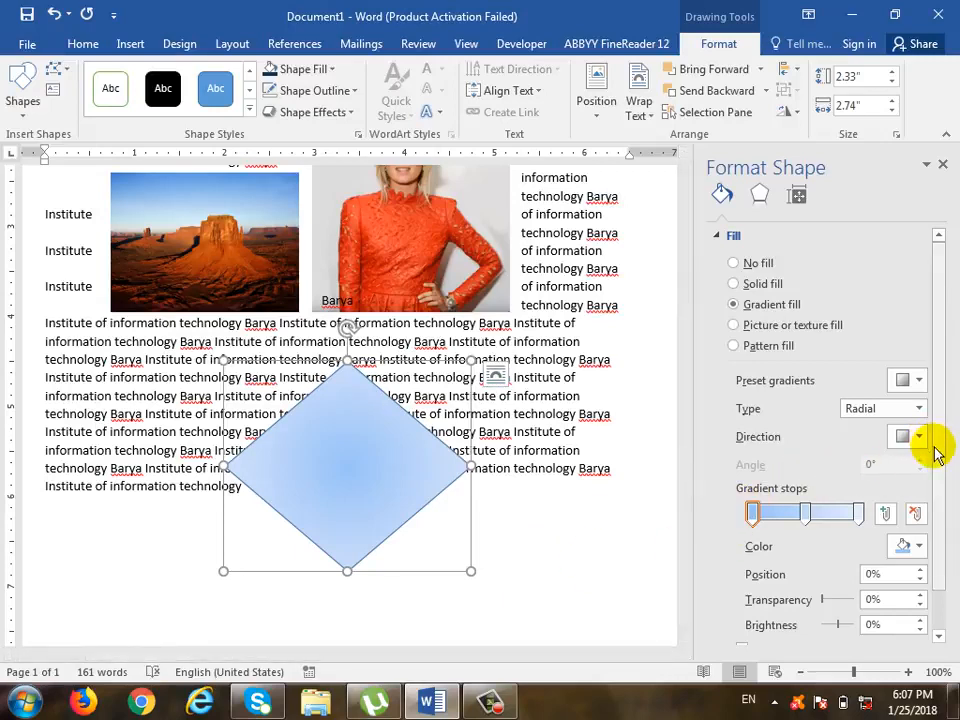
pyautogui.scroll(-1, 935, 453)
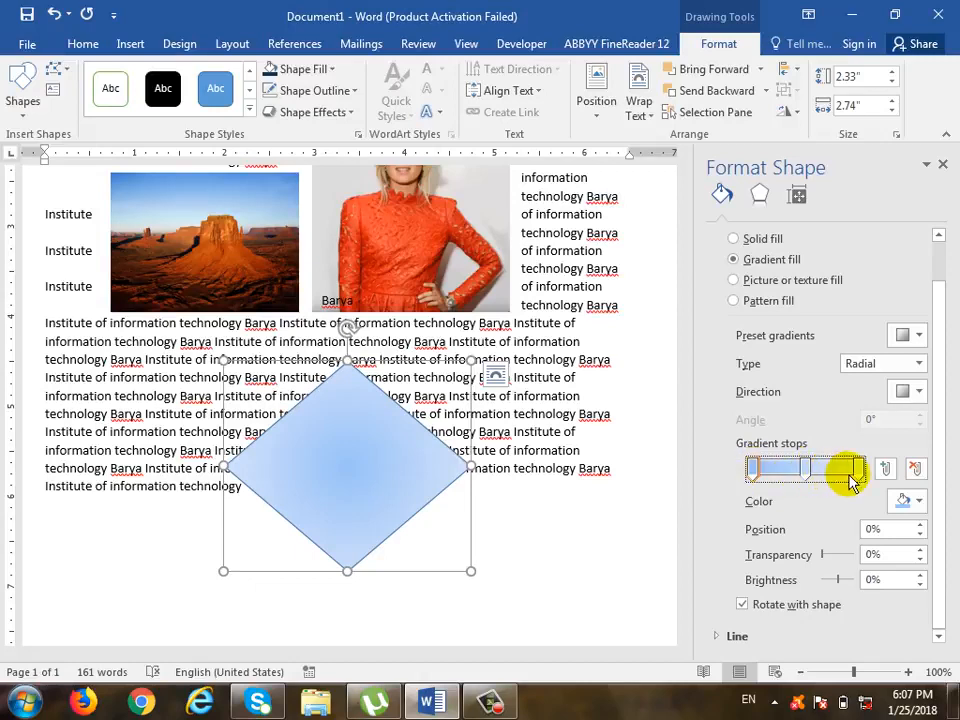
pyautogui.click(917, 503)
pyautogui.click(808, 421)
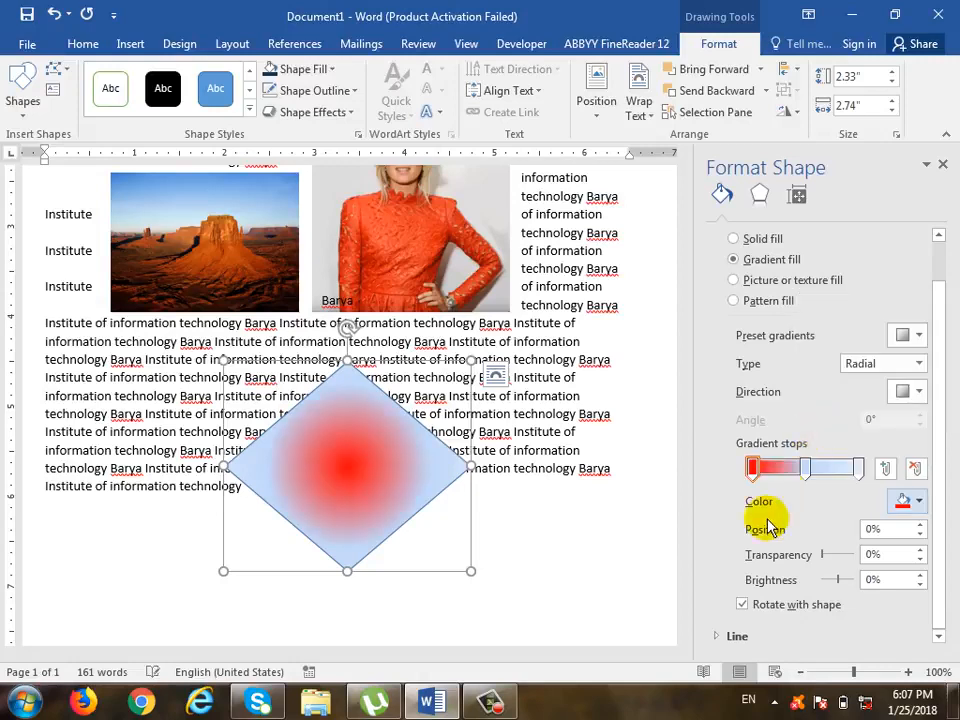
# Step: Set the diamond's last gradient stop to green and its middle gradient stop to white
pyautogui.click(857, 467)
pyautogui.click(917, 501)
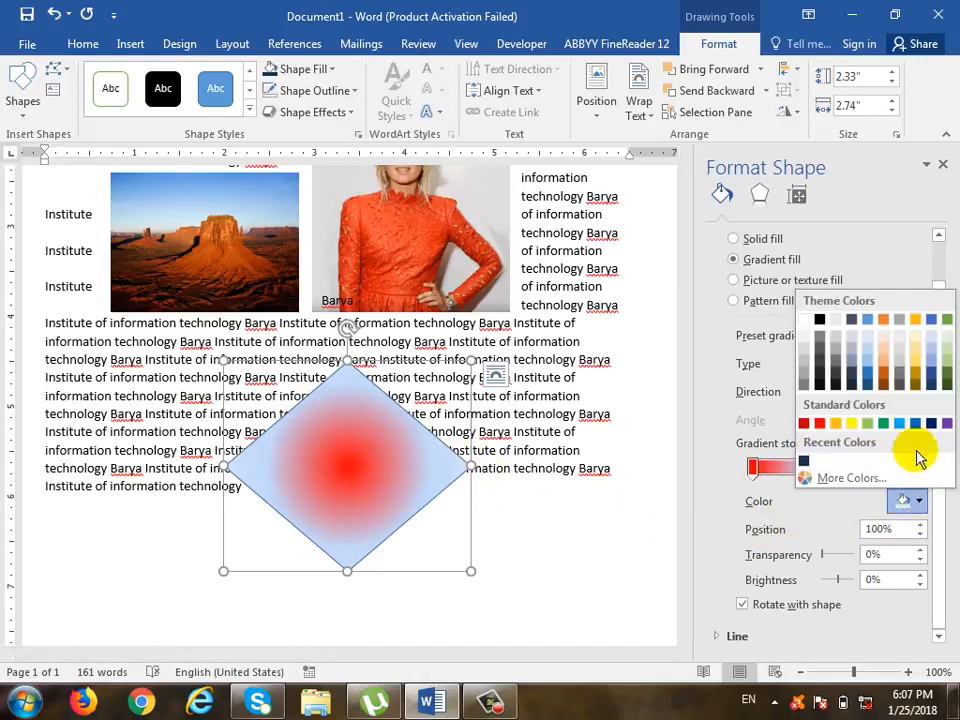
pyautogui.click(889, 425)
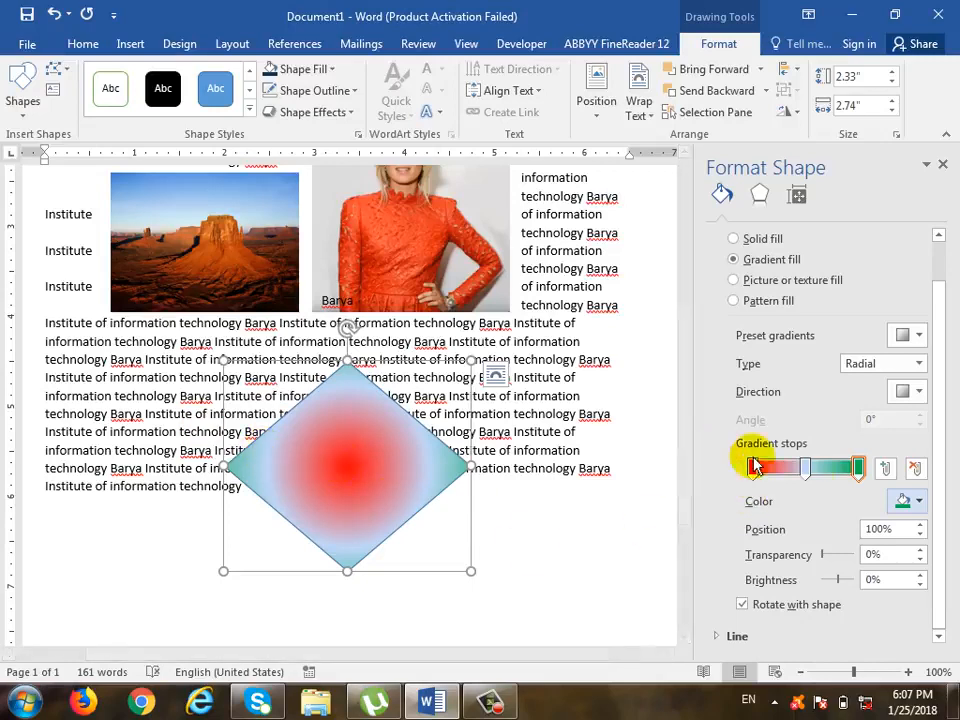
pyautogui.click(807, 467)
pyautogui.click(910, 502)
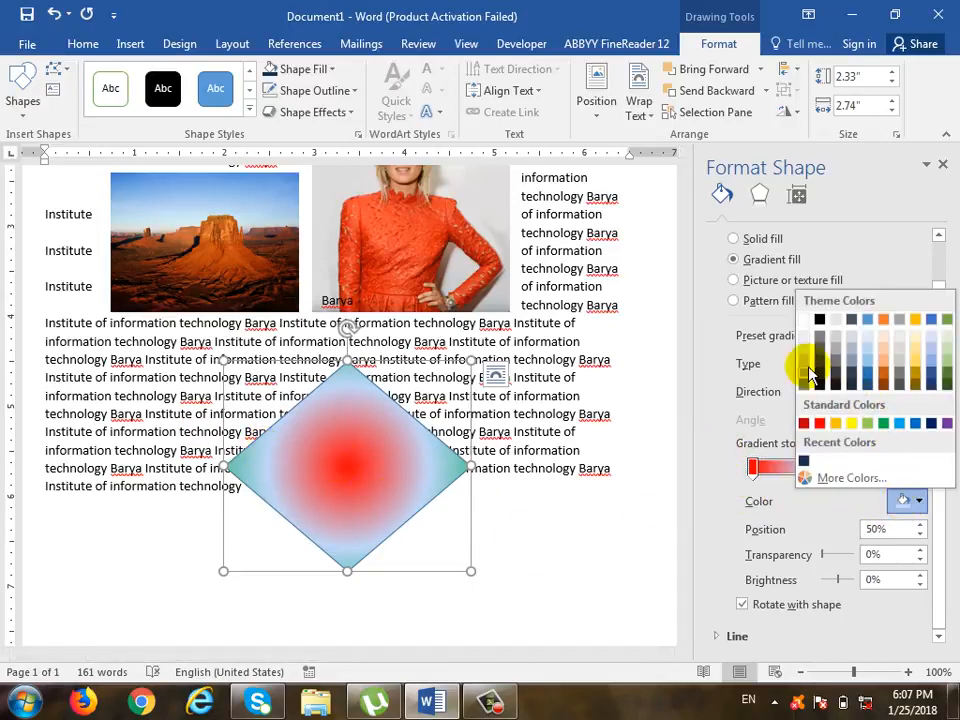
pyautogui.click(806, 334)
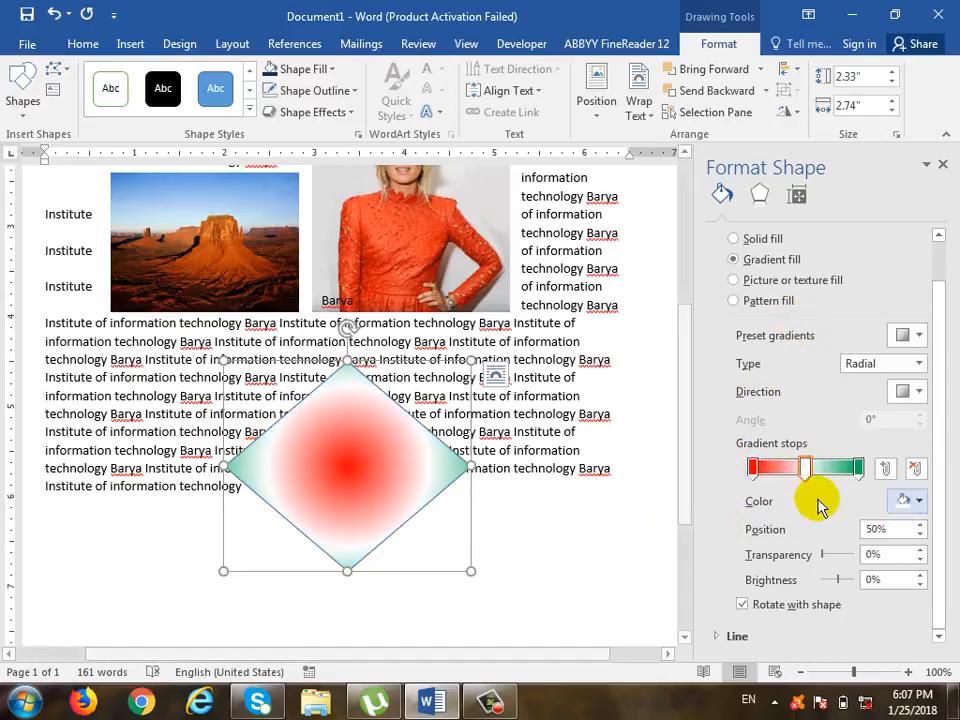
pyautogui.moveTo(803, 470)
pyautogui.mouseDown()
pyautogui.moveTo(768, 470)
pyautogui.moveTo(822, 472)
pyautogui.moveTo(792, 472)
pyautogui.moveTo(806, 478)
pyautogui.mouseUp()
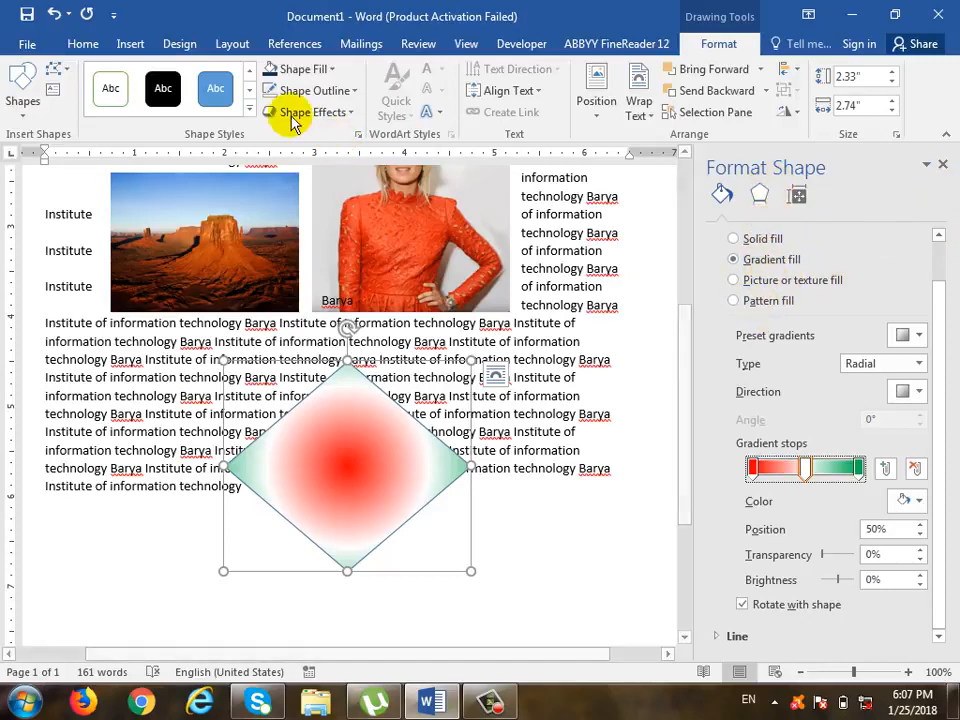
# Step: Switch the diamond's gradient to a solid fill and close the shape formatting settings
pyautogui.click(360, 91)
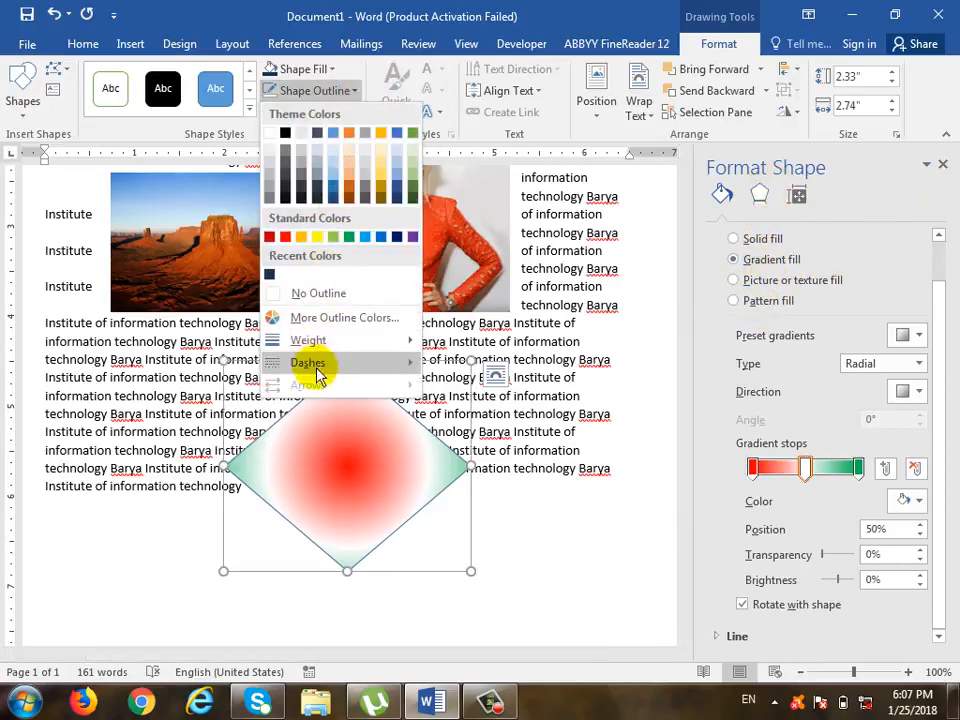
pyautogui.click(760, 239)
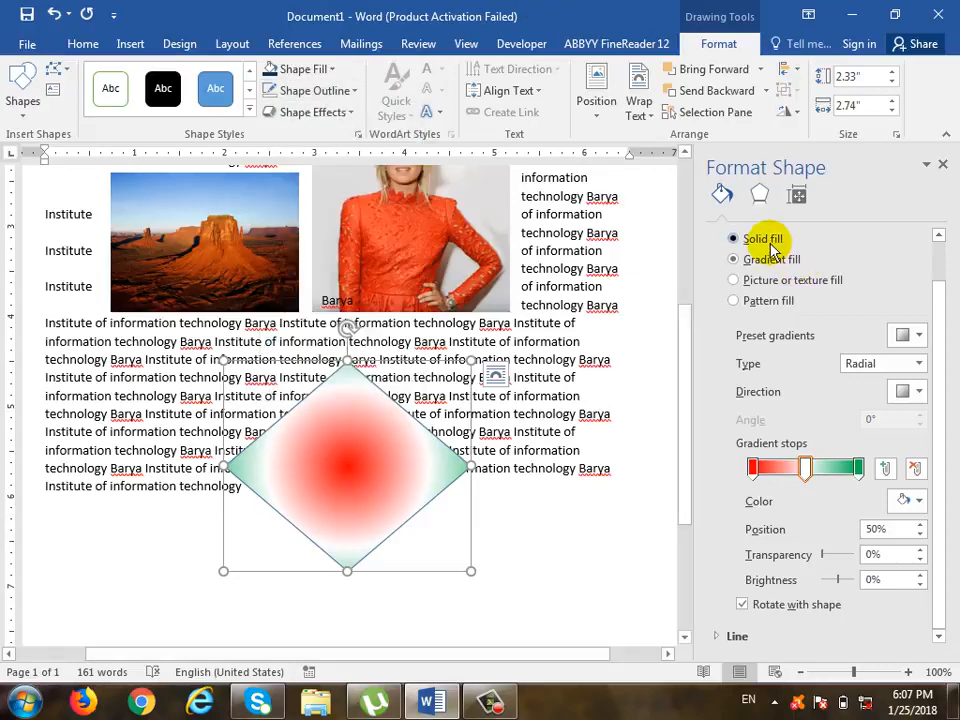
pyautogui.click(343, 90)
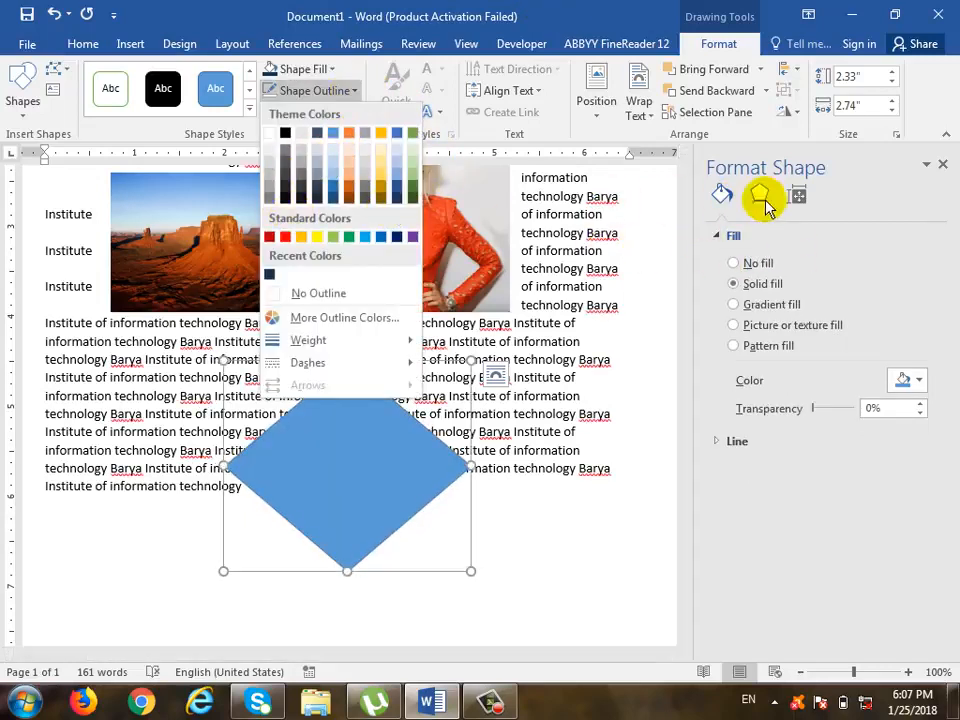
pyautogui.click(935, 173)
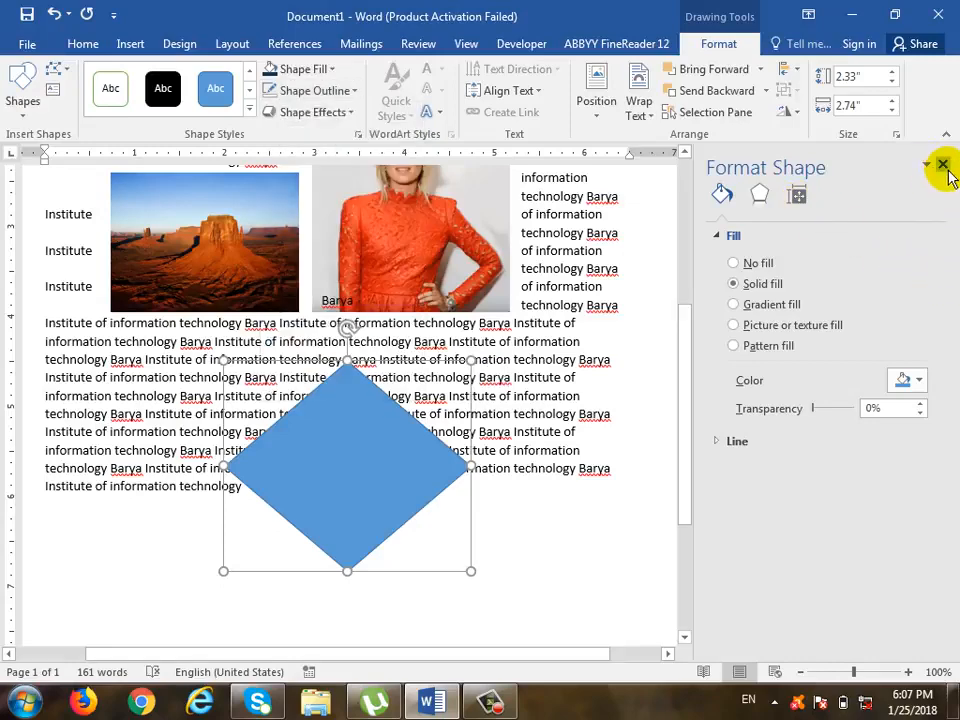
pyautogui.click(943, 165)
# Step: Fill the diamond with the brown marble texture, and undo that fill
pyautogui.click(343, 90)
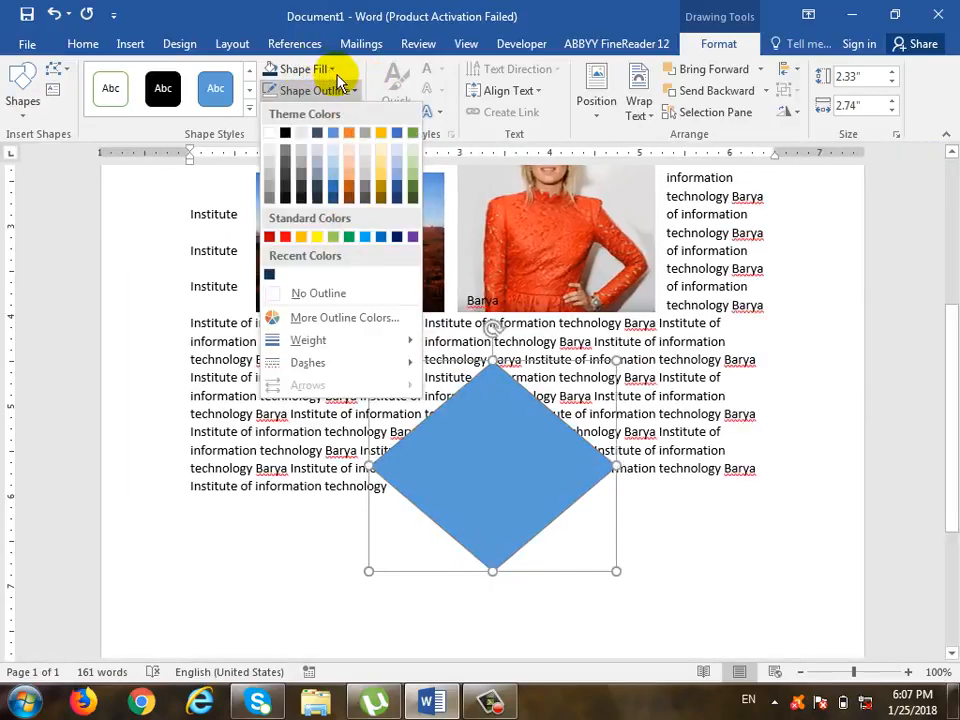
pyautogui.click(332, 69)
pyautogui.moveTo(350, 346)
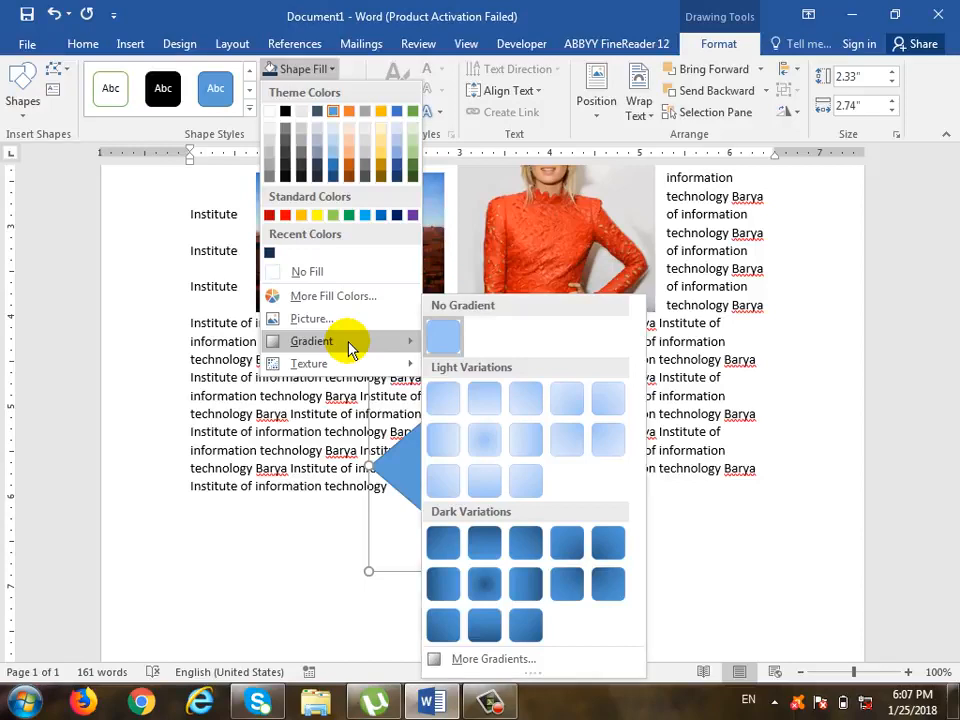
pyautogui.moveTo(349, 371)
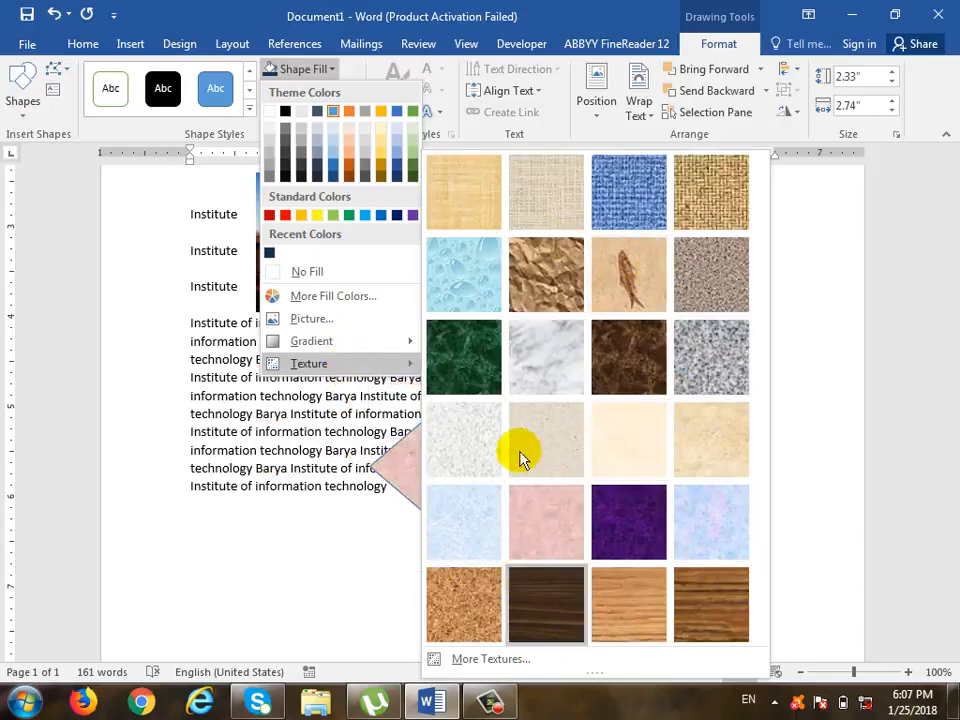
pyautogui.click(644, 374)
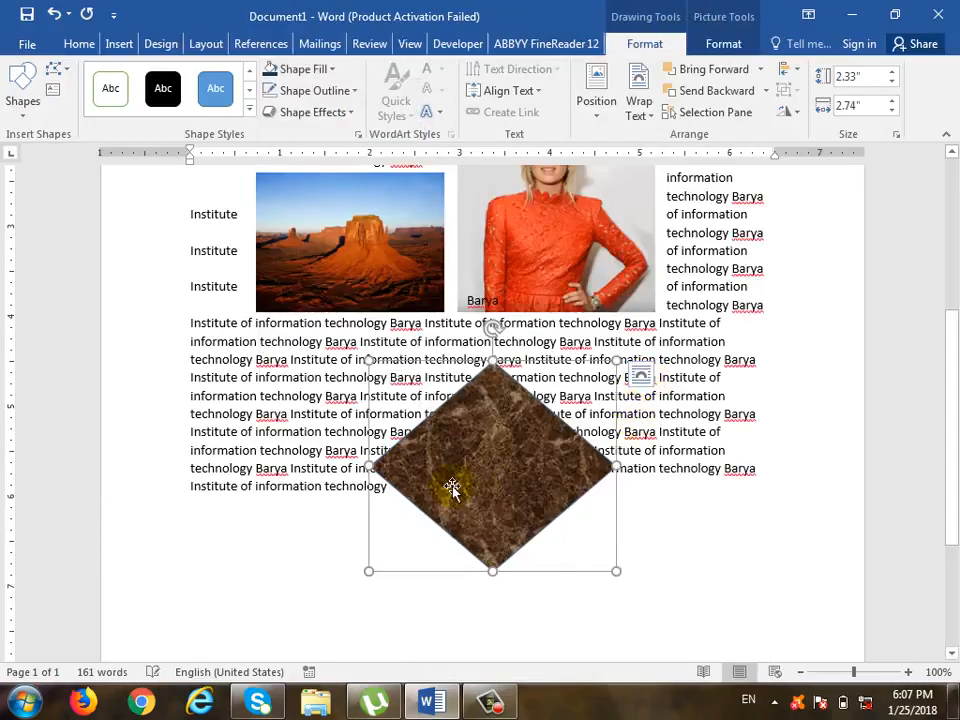
pyautogui.hotkey('ctrl', 'z')
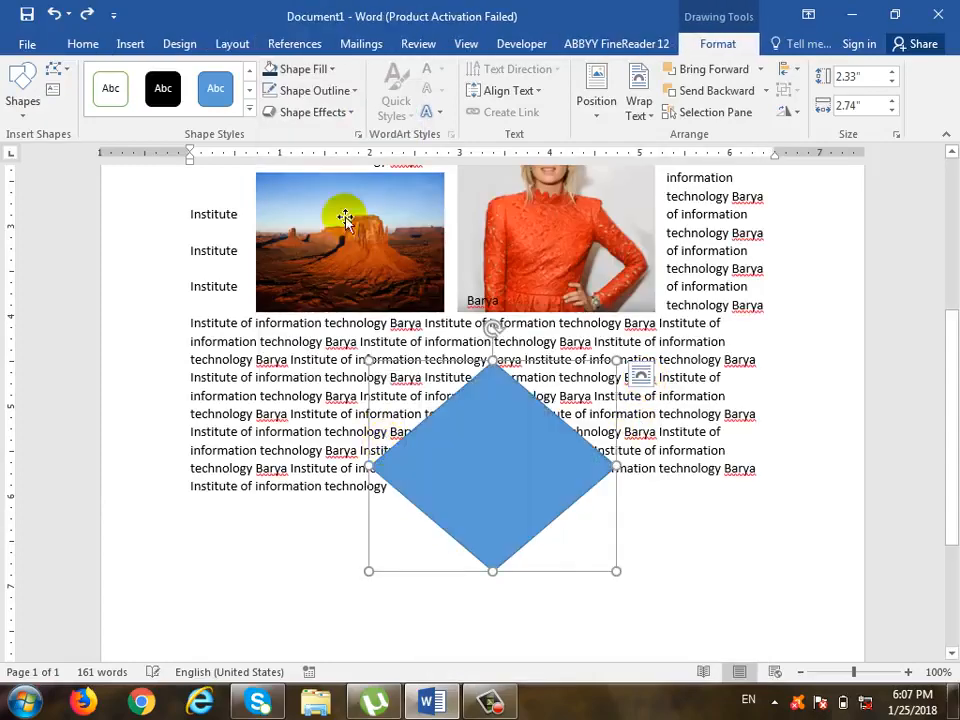
# Step: Open the diamond's detailed fill settings from the texture options and switch it to a pattern fill
pyautogui.click(330, 69)
pyautogui.moveTo(350, 374)
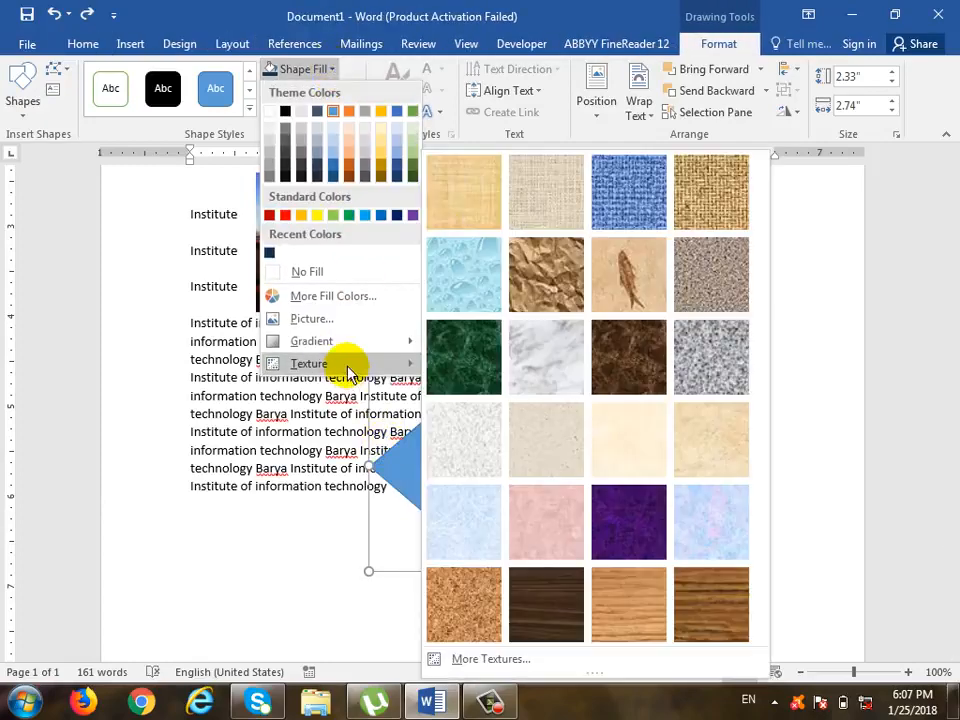
pyautogui.click(585, 659)
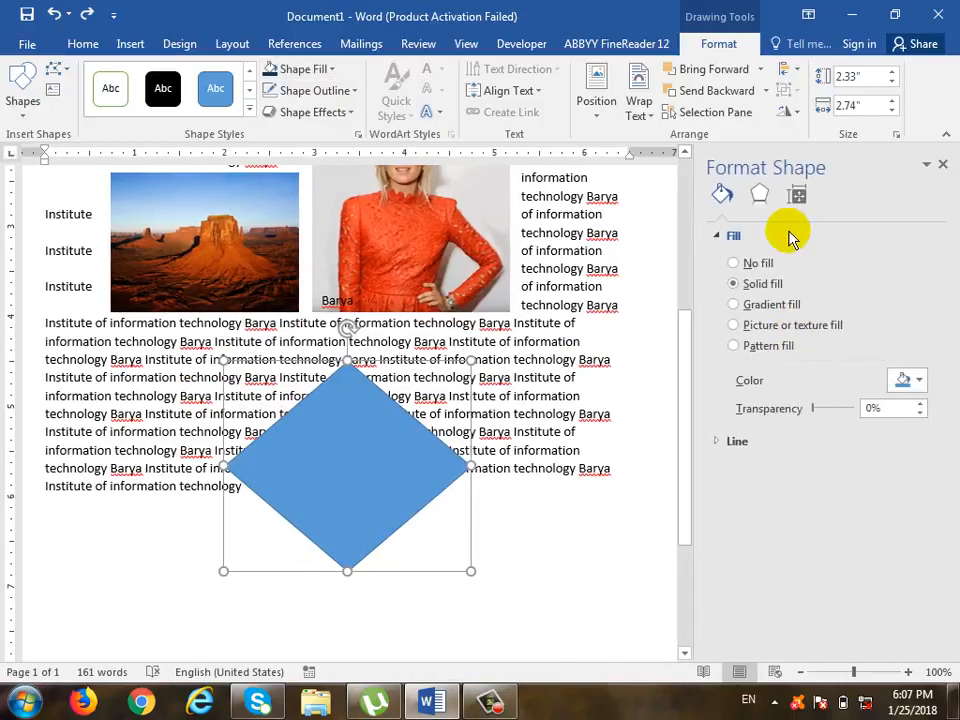
pyautogui.click(772, 304)
pyautogui.click(784, 325)
pyautogui.click(775, 345)
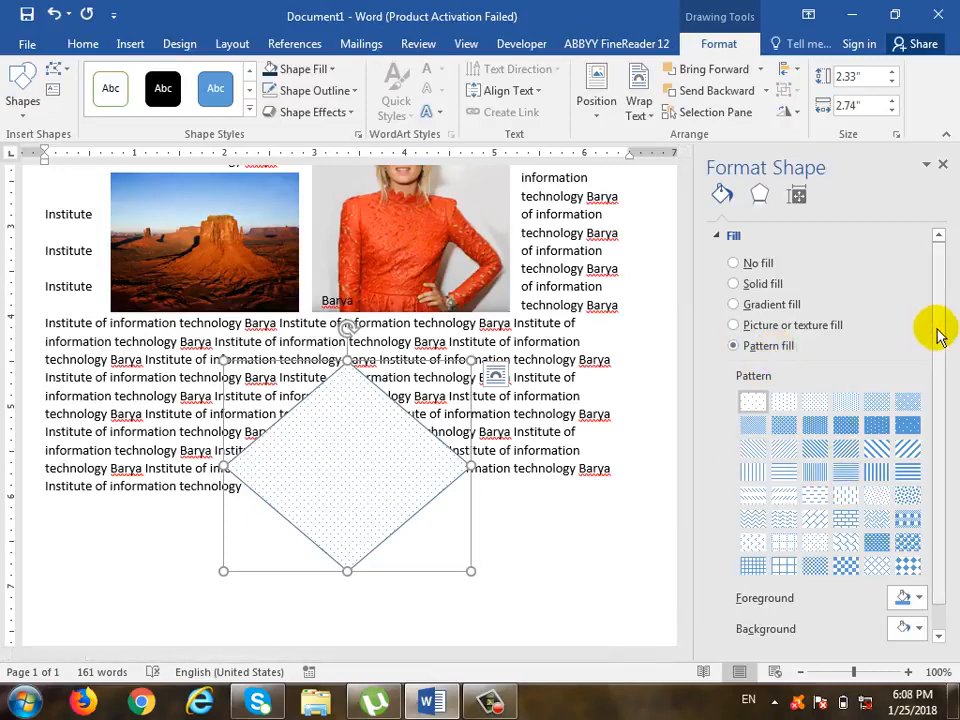
# Step: Try the checkerboard, dashed vertical and dense dotted patterns on the diamond, ending with the thin vertical line pattern
pyautogui.scroll(-1, 937, 328)
pyautogui.click(846, 537)
pyautogui.click(847, 539)
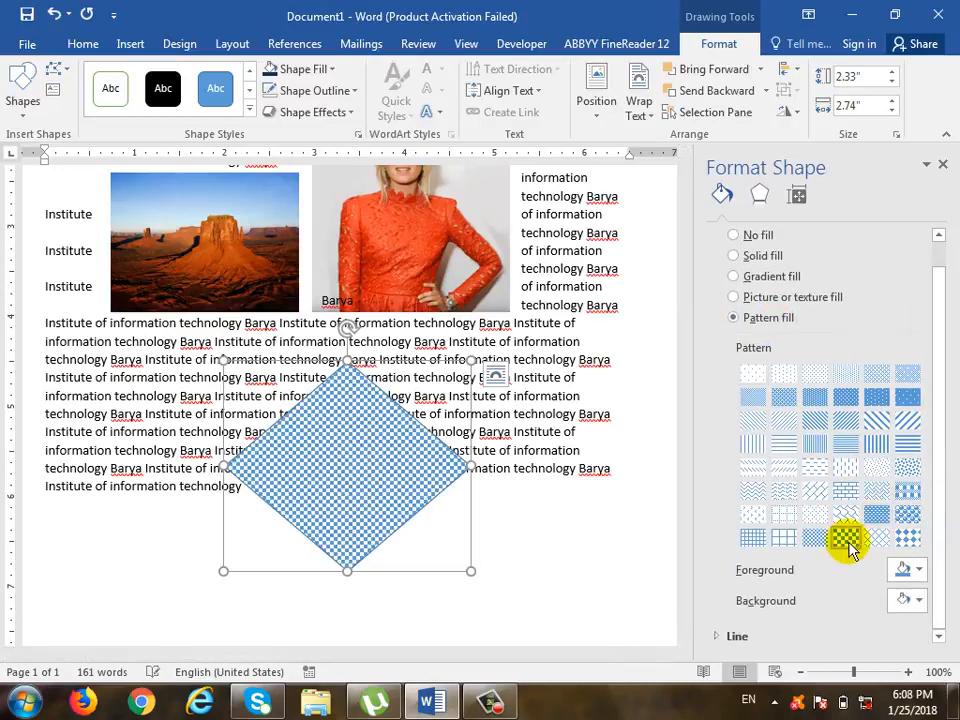
pyautogui.click(846, 467)
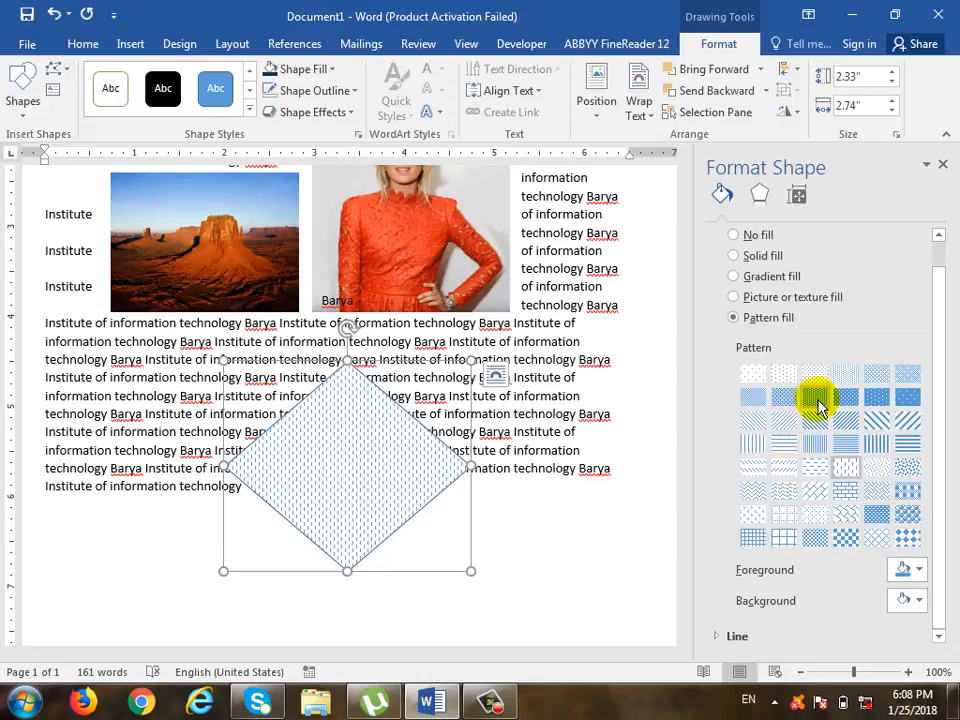
pyautogui.click(784, 398)
pyautogui.click(753, 444)
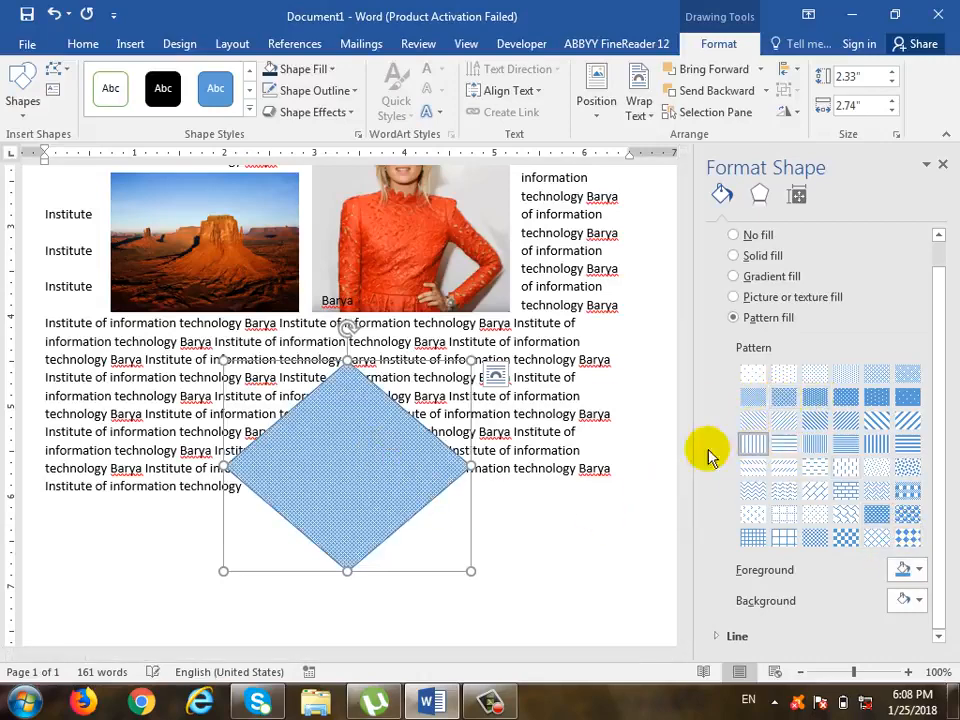
# Step: Set the pattern's foreground color to red and close the shape formatting settings
pyautogui.click(920, 576)
pyautogui.click(836, 490)
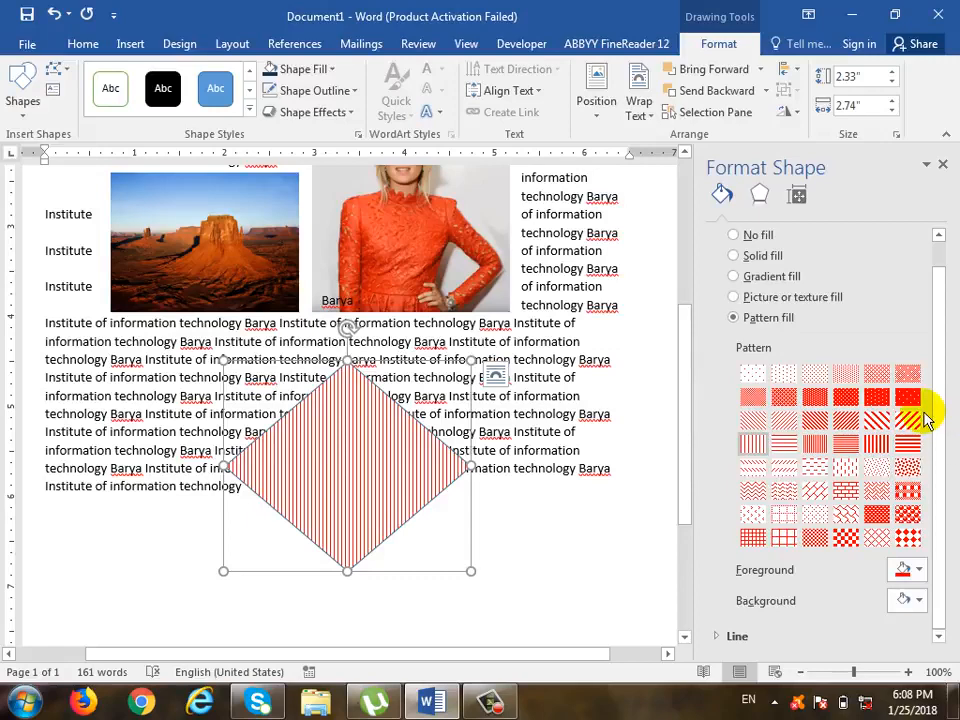
pyautogui.click(942, 164)
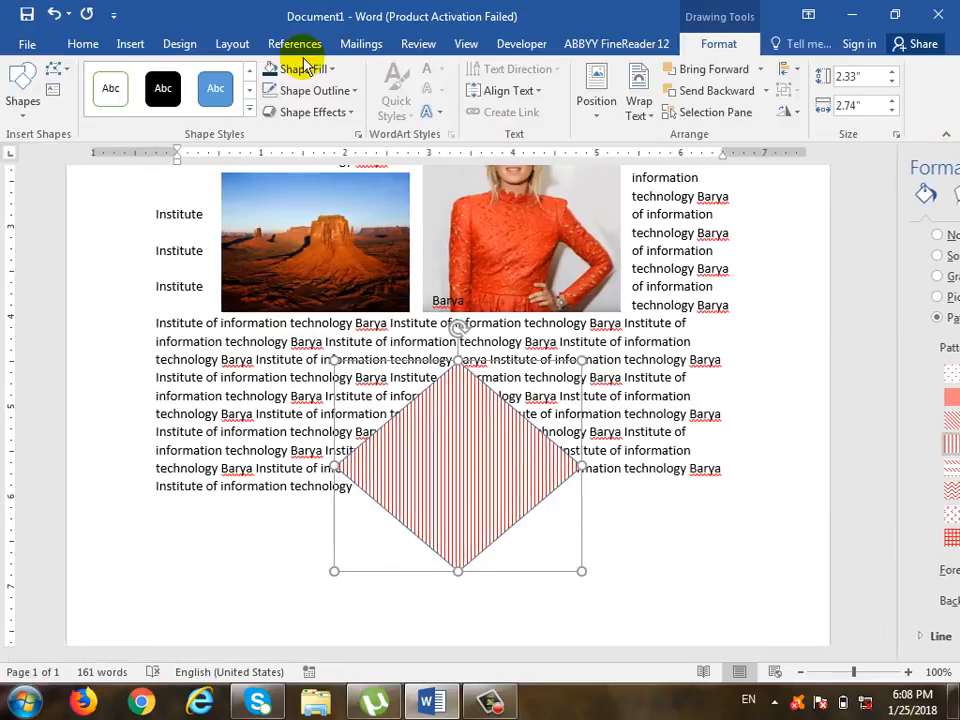
# Step: Set the diamond's outline weight to 3 pt
pyautogui.click(346, 89)
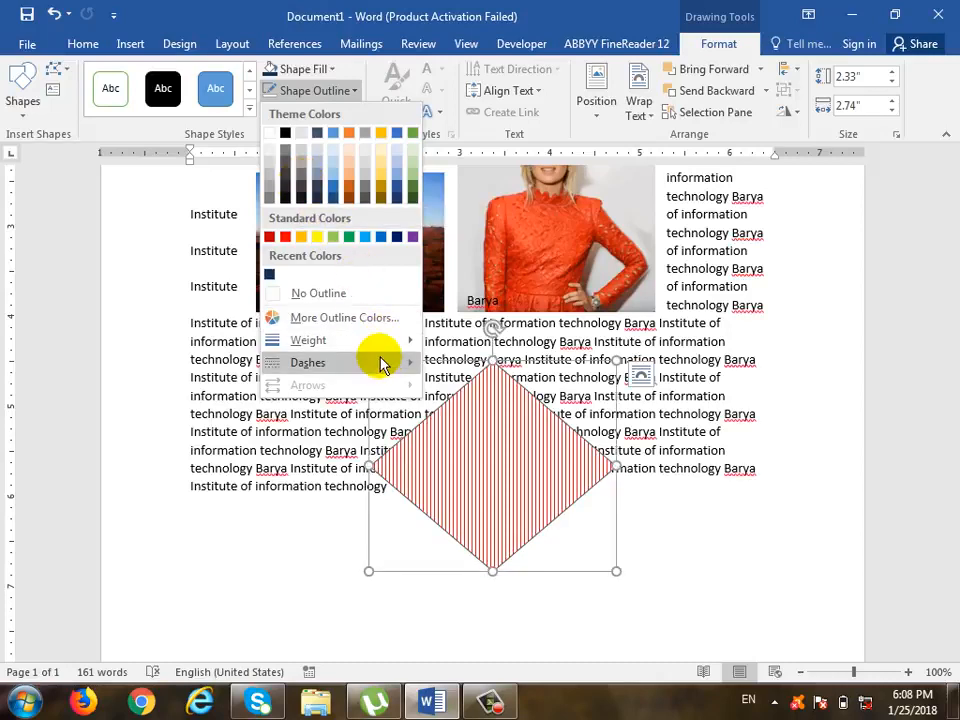
pyautogui.moveTo(380, 350)
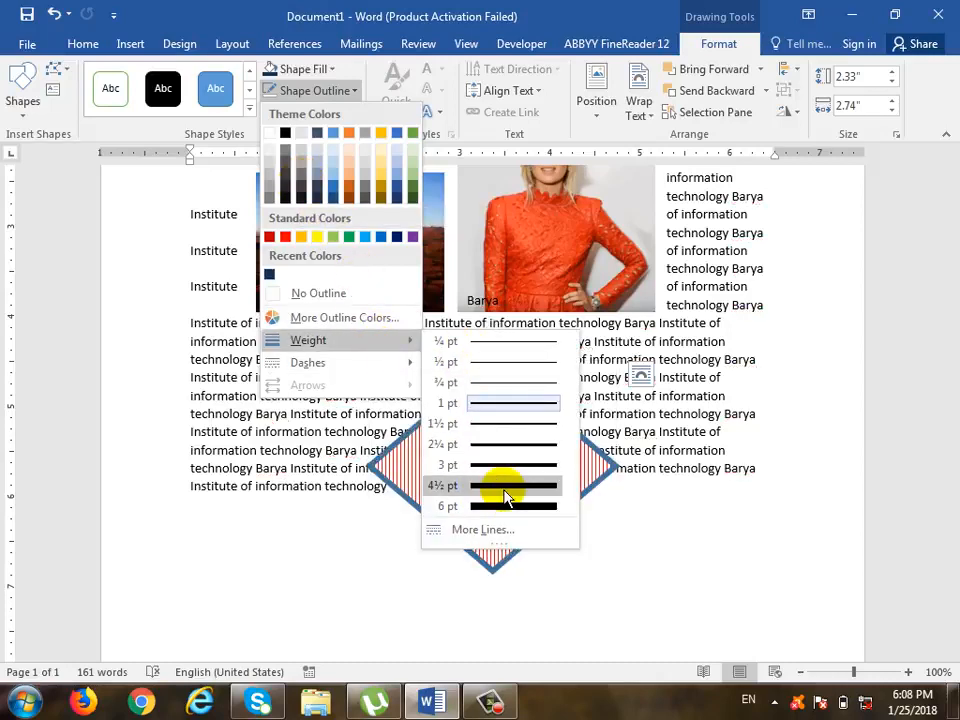
pyautogui.click(499, 464)
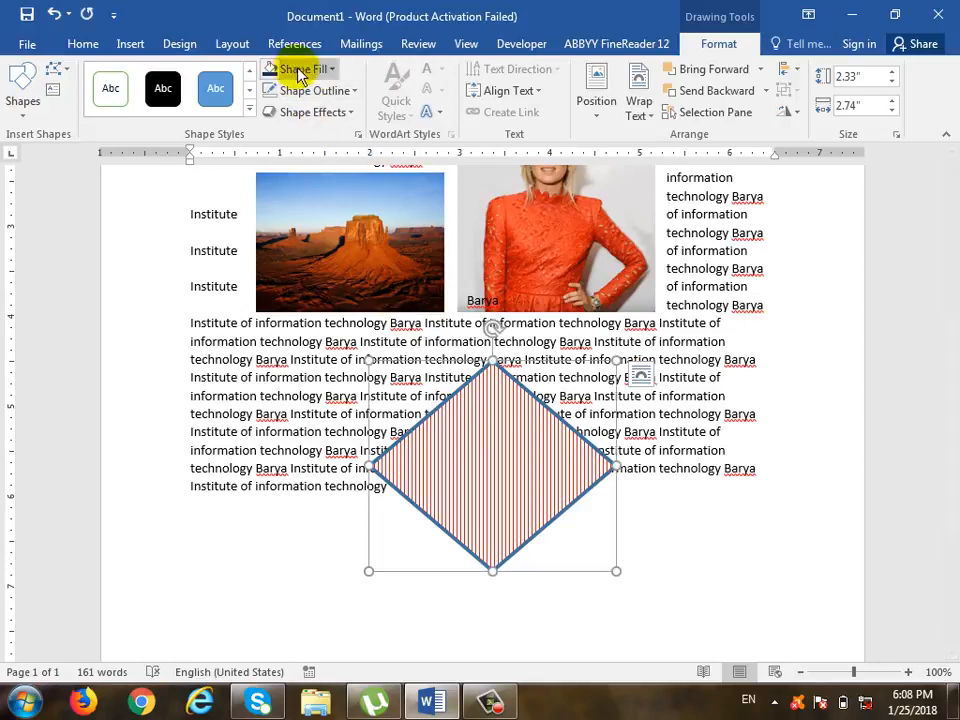
# Step: Give the diamond's outline a custom olive green of red 151, green 192, blue 0
pyautogui.click(352, 91)
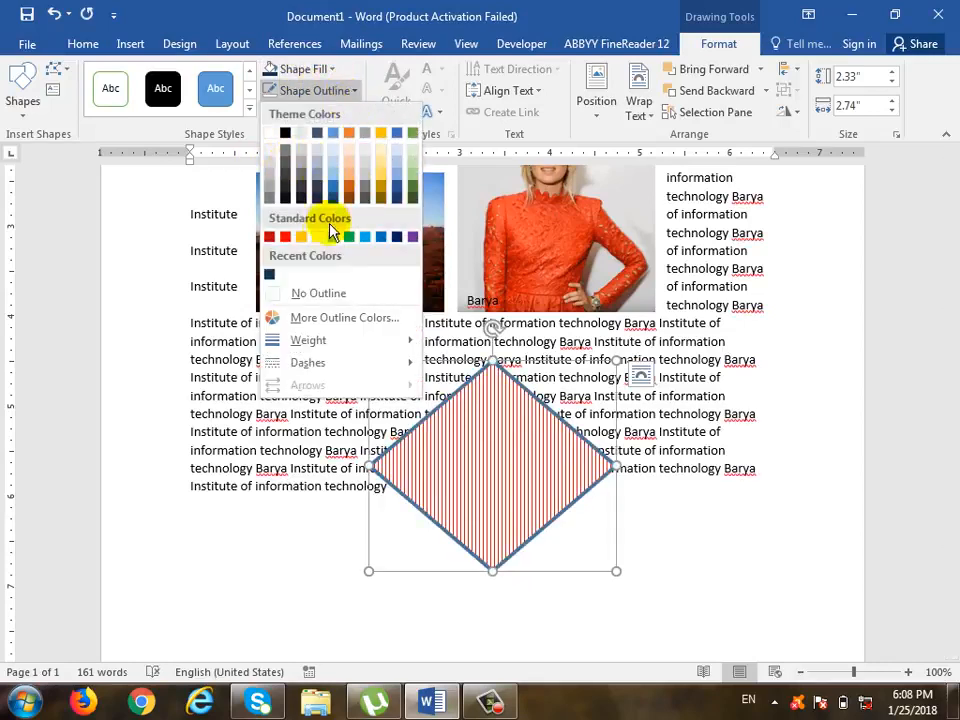
pyautogui.click(318, 325)
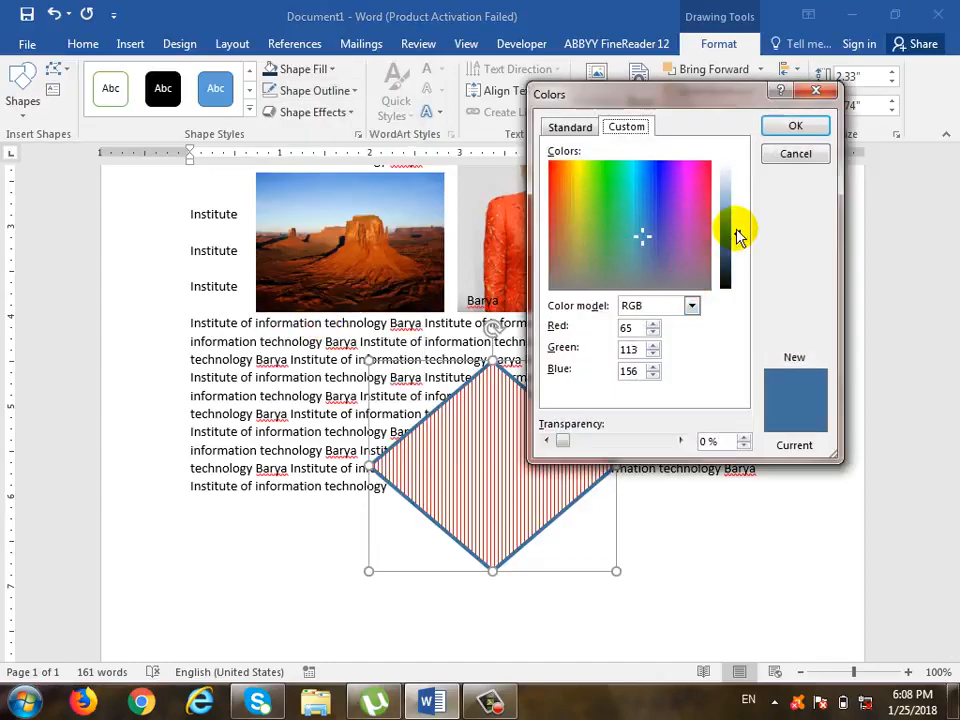
pyautogui.click(735, 232)
pyautogui.moveTo(735, 232); pyautogui.dragTo(735, 216)
pyautogui.moveTo(672, 208); pyautogui.dragTo(578, 170)
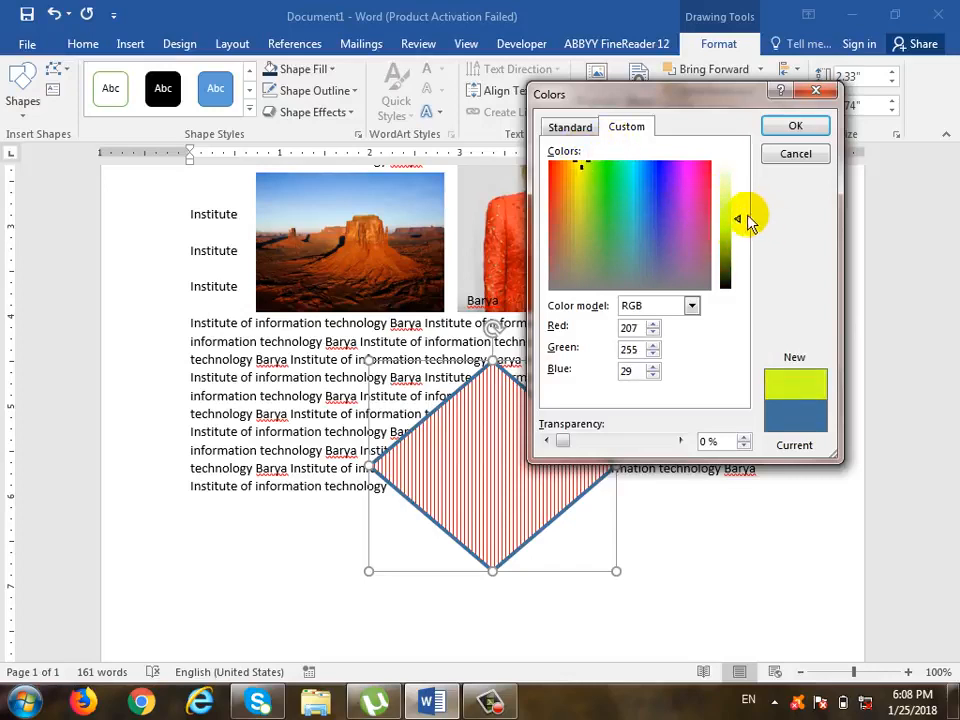
pyautogui.moveTo(737, 224); pyautogui.dragTo(739, 247)
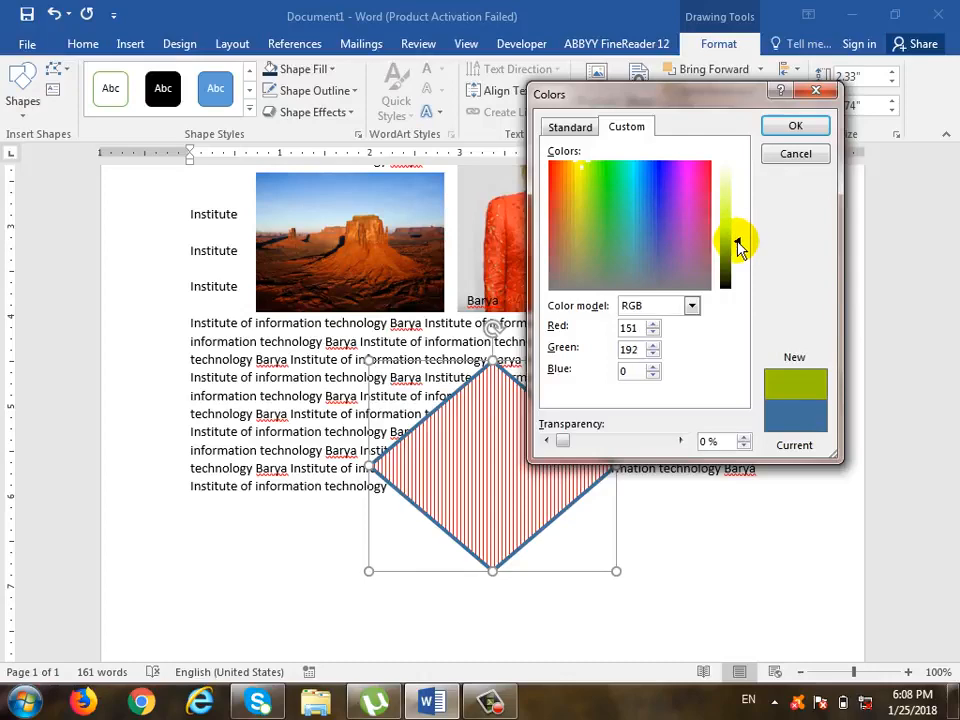
pyautogui.click(792, 127)
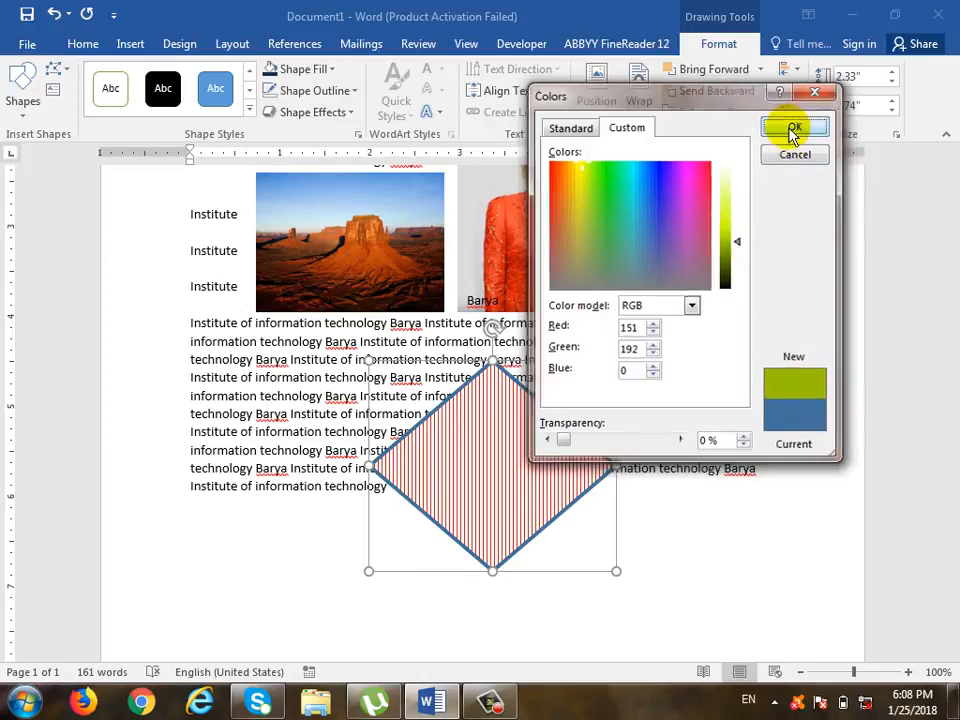
# Step: Open the detailed line settings for the diamond and set its outline width to 6.5 pt
pyautogui.click(350, 90)
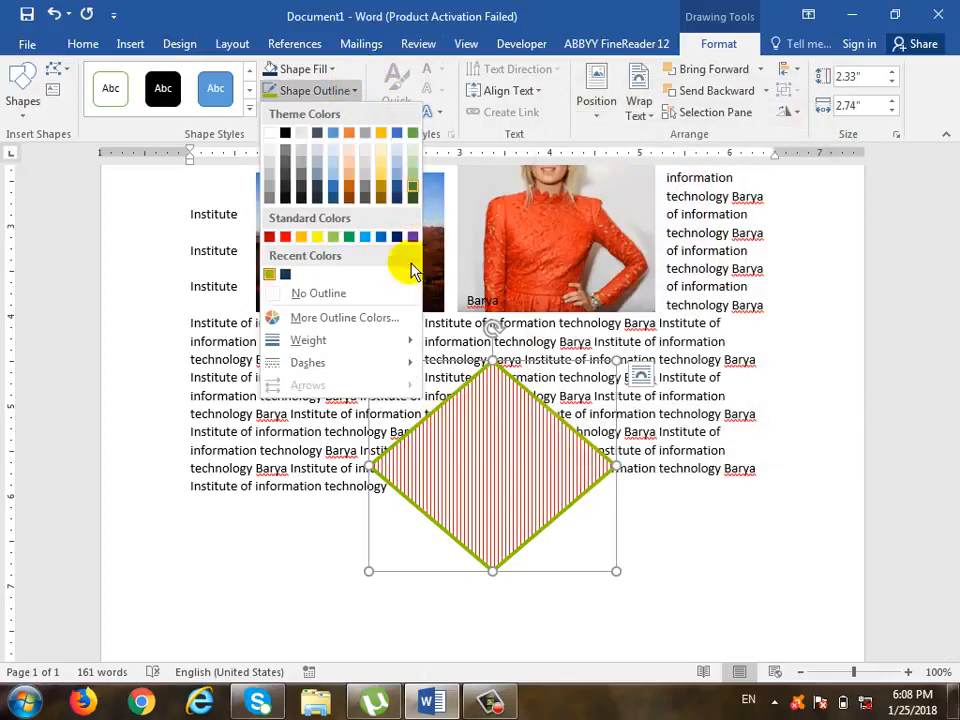
pyautogui.moveTo(369, 344)
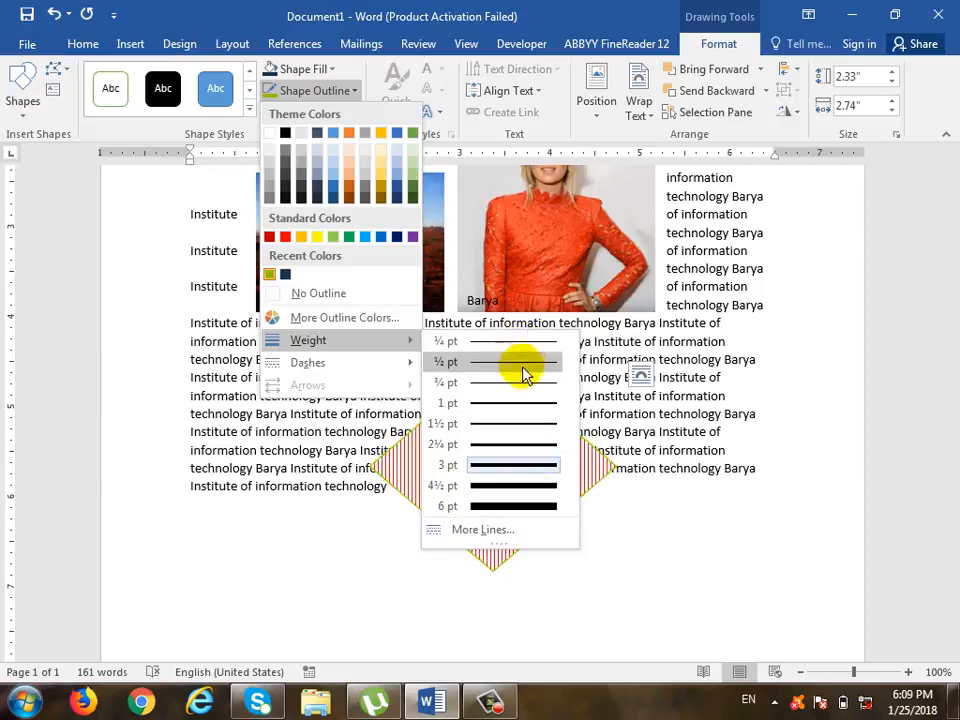
pyautogui.click(497, 527)
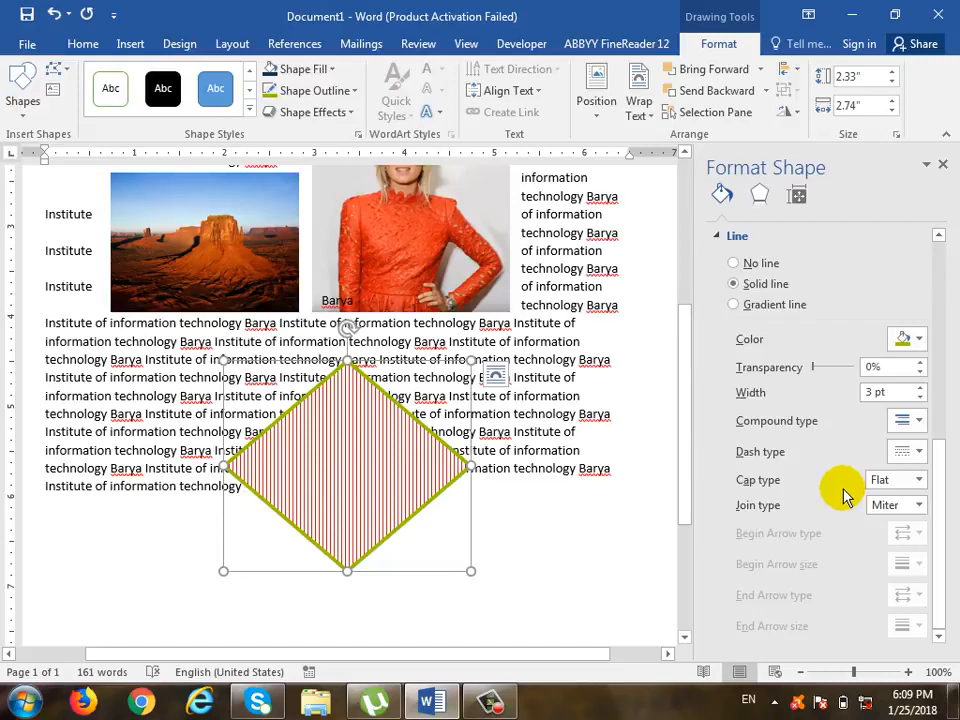
pyautogui.click(920, 388)
pyautogui.click(920, 388)
pyautogui.click(920, 388)
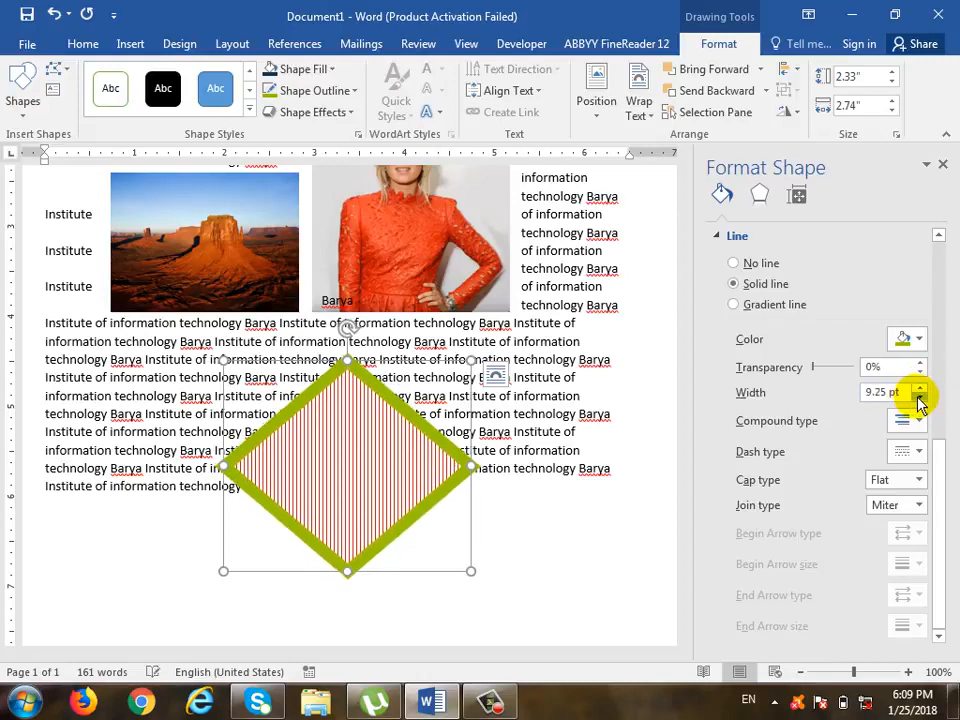
pyautogui.click(920, 398)
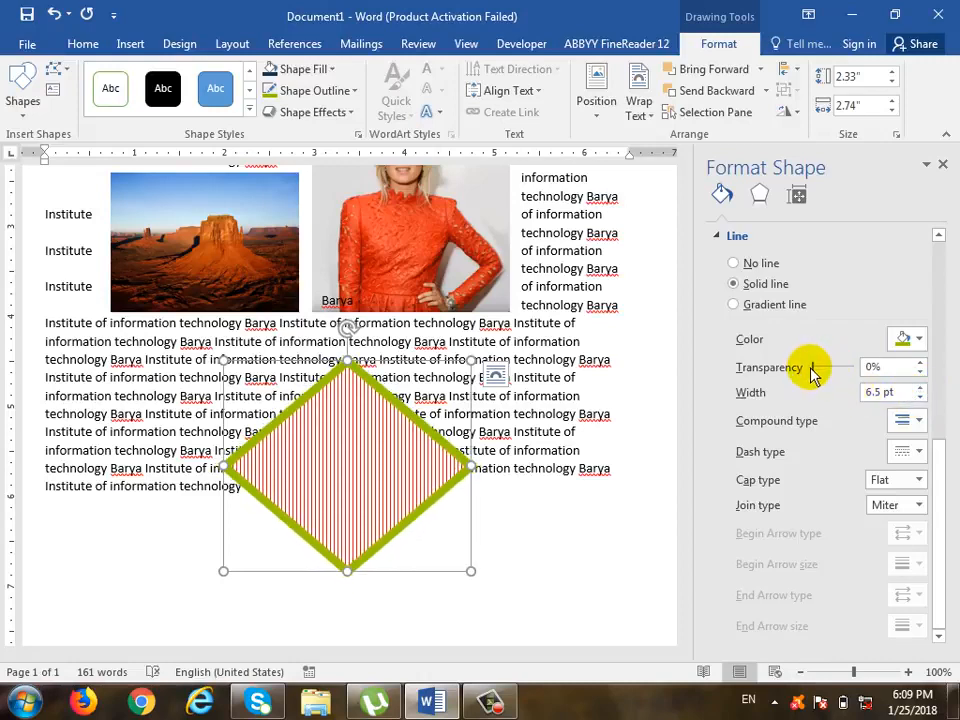
# Step: Make the diamond's outline a double compound line with 0% transparency and close the shape formatting settings
pyautogui.moveTo(811, 368); pyautogui.dragTo(843, 375)
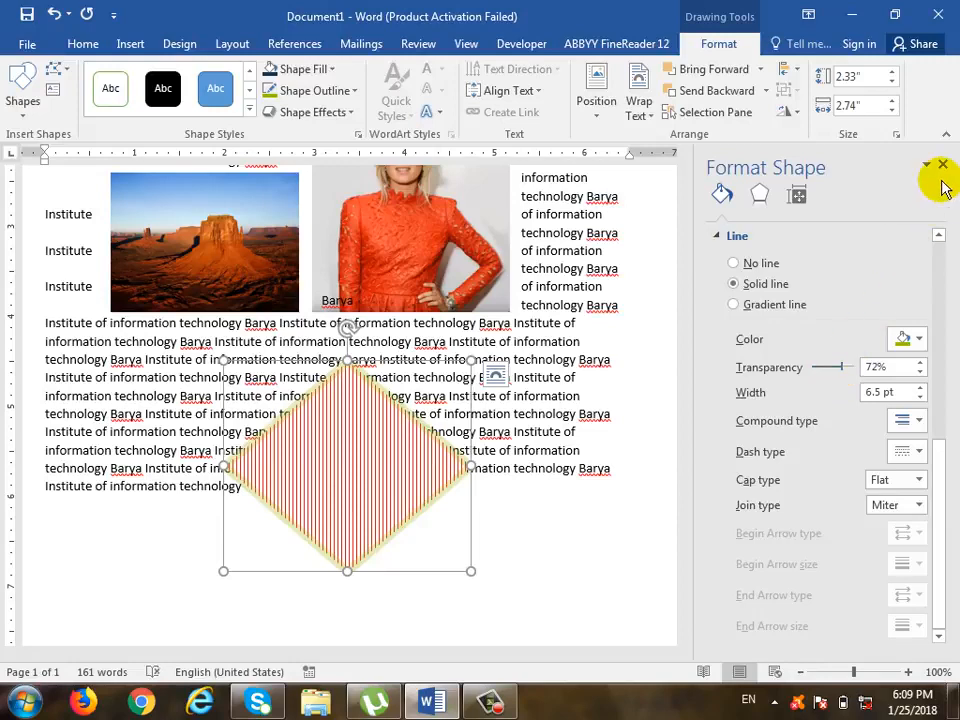
pyautogui.click(922, 456)
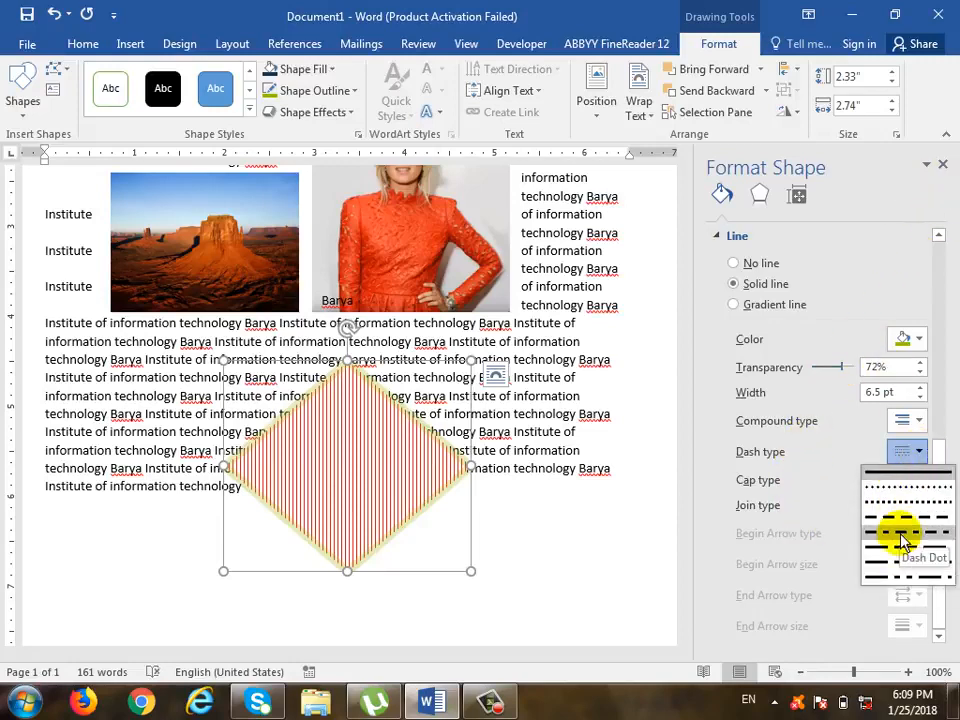
pyautogui.click(918, 420)
pyautogui.click(919, 468)
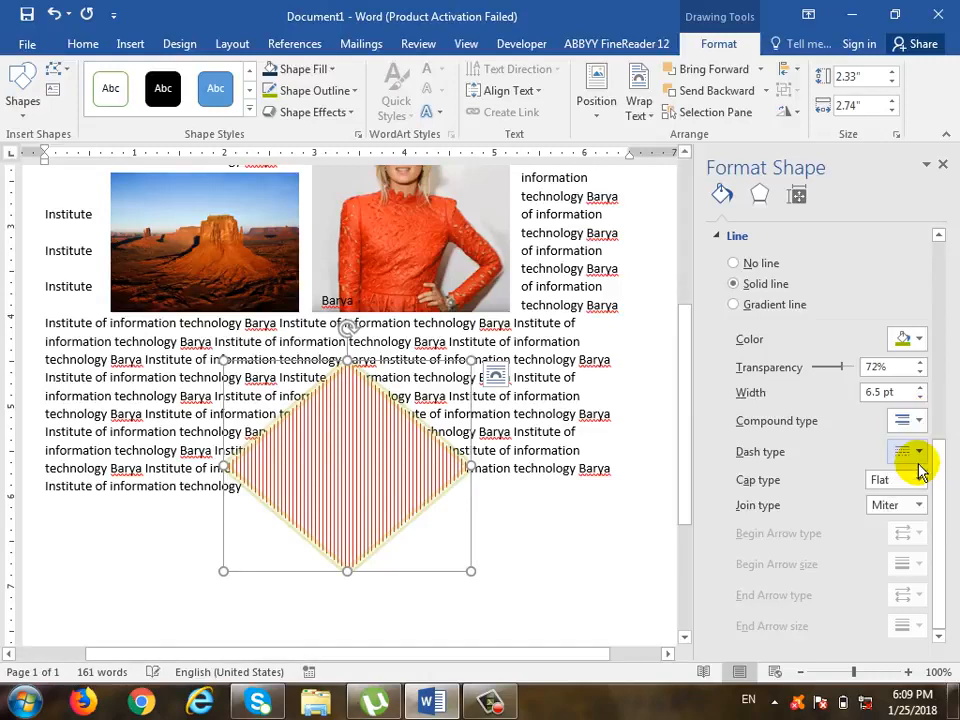
pyautogui.moveTo(840, 370); pyautogui.dragTo(761, 369)
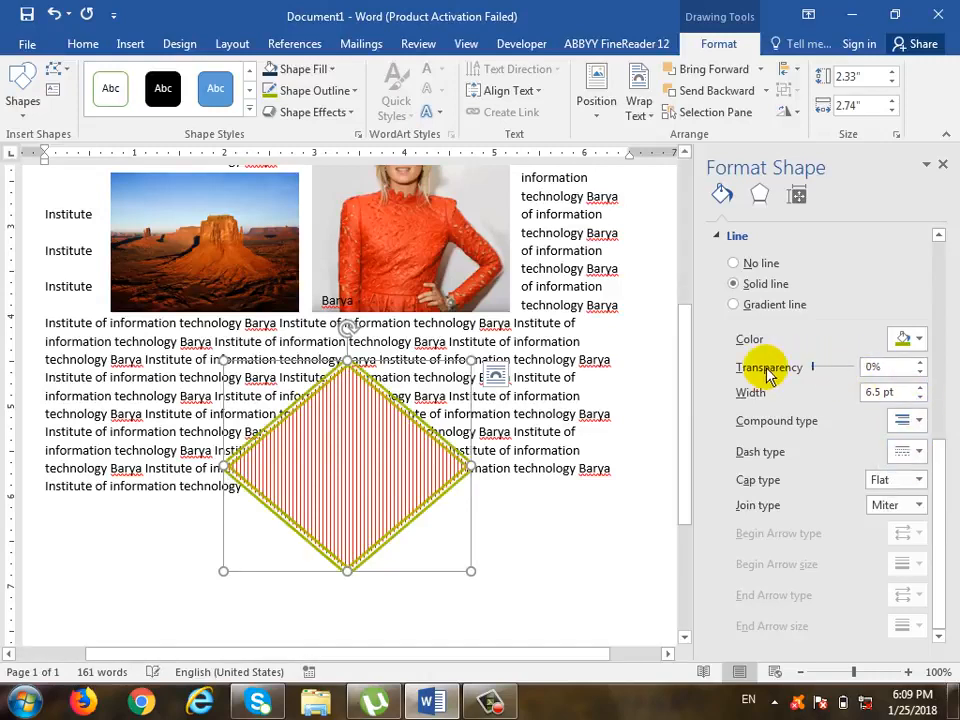
pyautogui.click(943, 166)
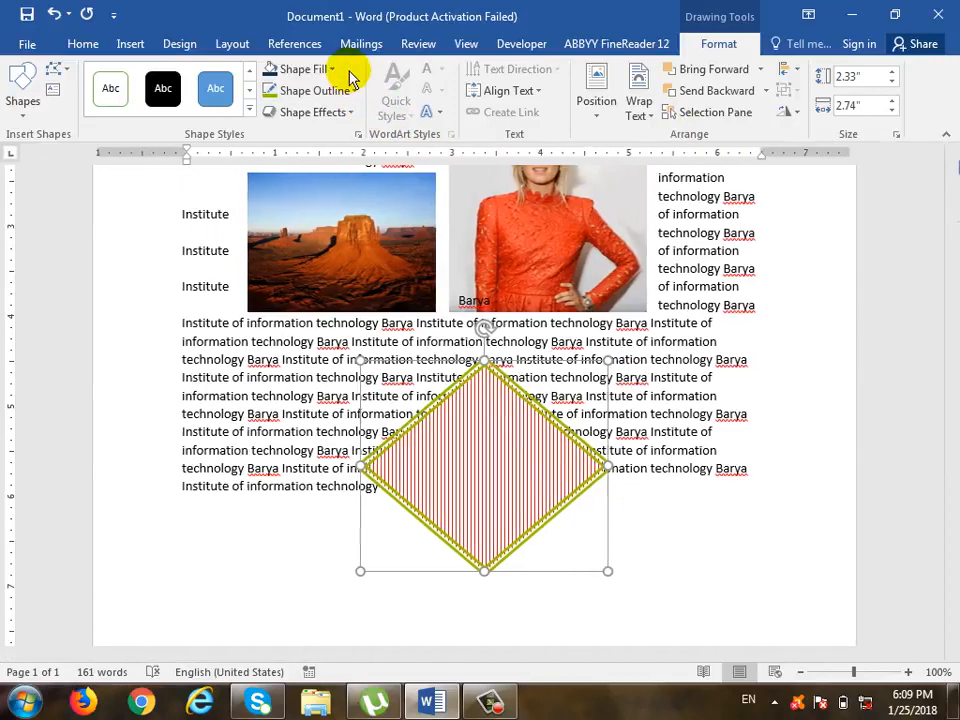
pyautogui.click(350, 90)
pyautogui.moveTo(381, 371)
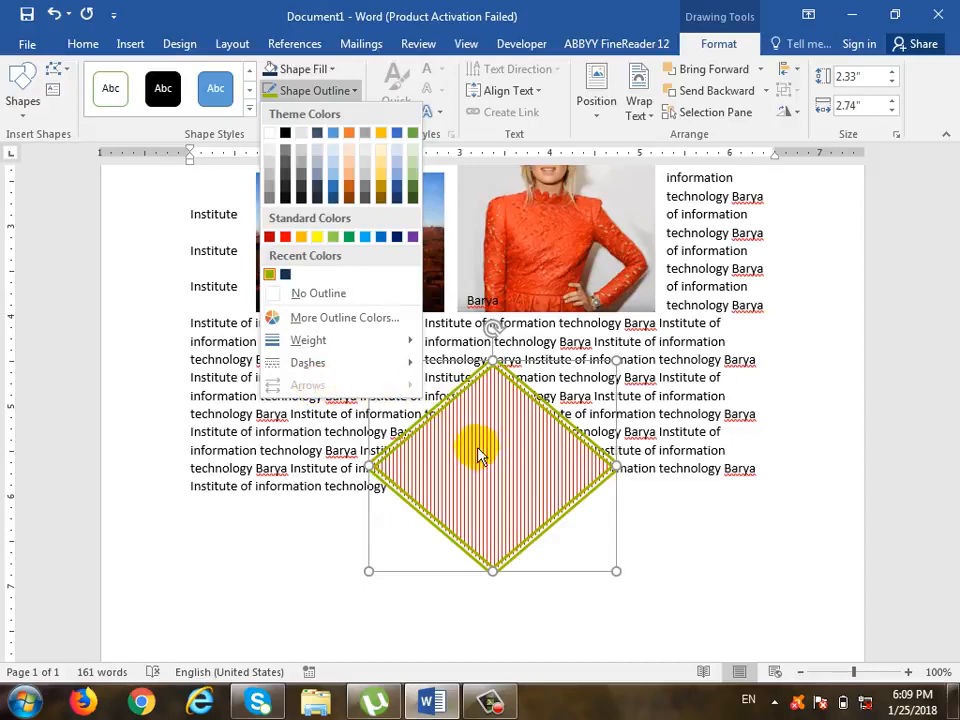
pyautogui.click(588, 380)
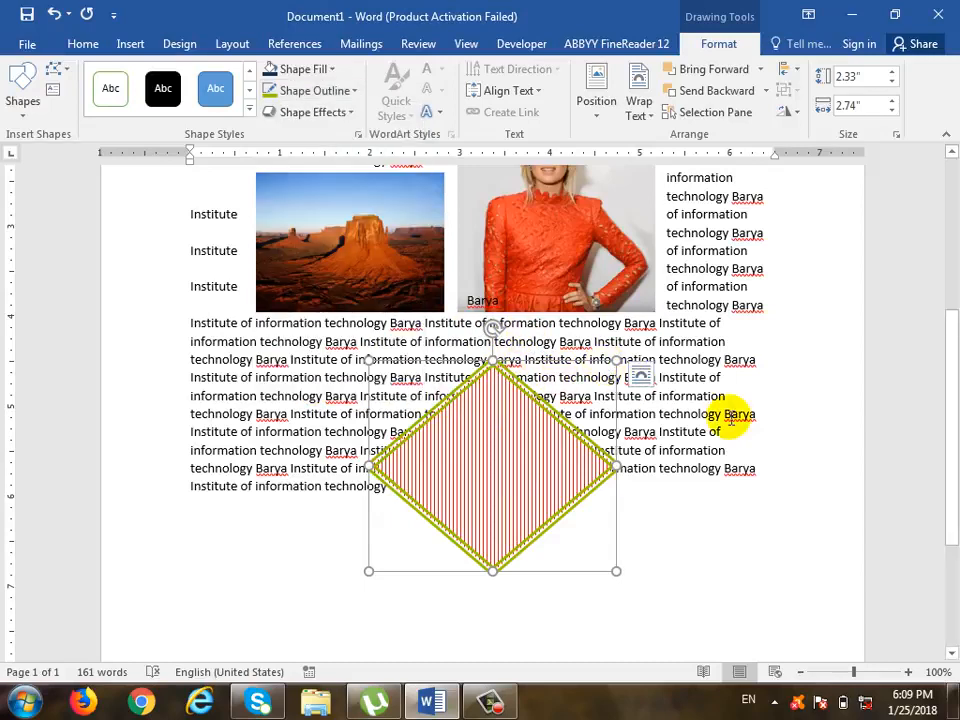
# Step: Draw a slightly sloping straight line across the diamond, about 4.77" wide and 0.42" high
pyautogui.click(732, 418)
pyautogui.click(143, 44)
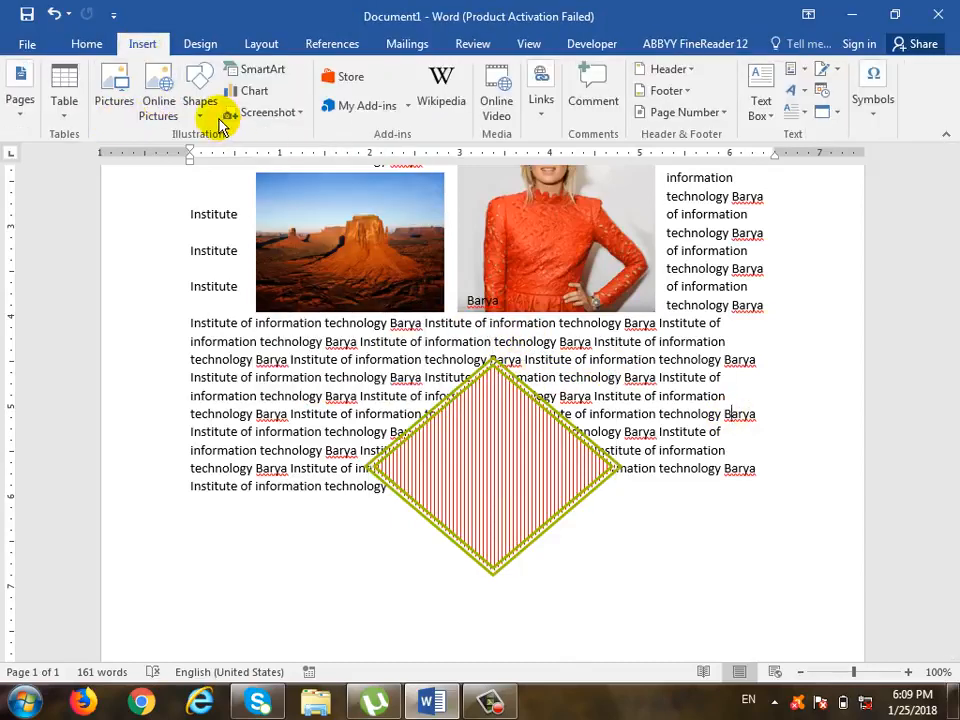
pyautogui.click(200, 110)
pyautogui.click(232, 151)
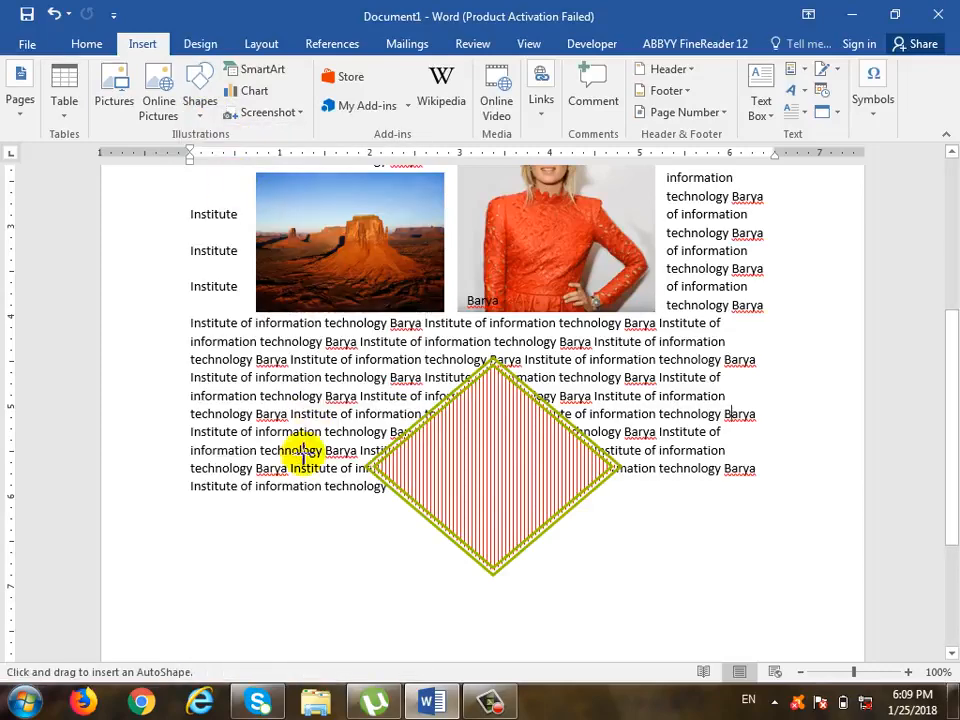
pyautogui.moveTo(277, 416)
pyautogui.mouseDown()
pyautogui.moveTo(516, 424)
pyautogui.moveTo(706, 454)
pyautogui.mouseUp()
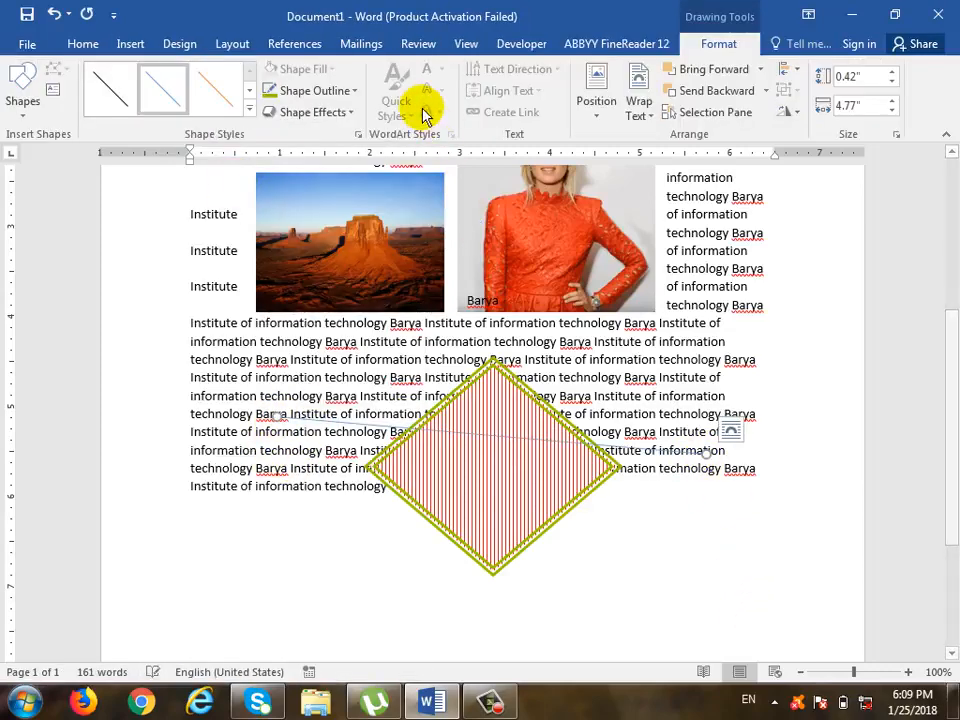
# Step: Set the line's weight to 6 pt and move it just below the diamond
pyautogui.click(354, 91)
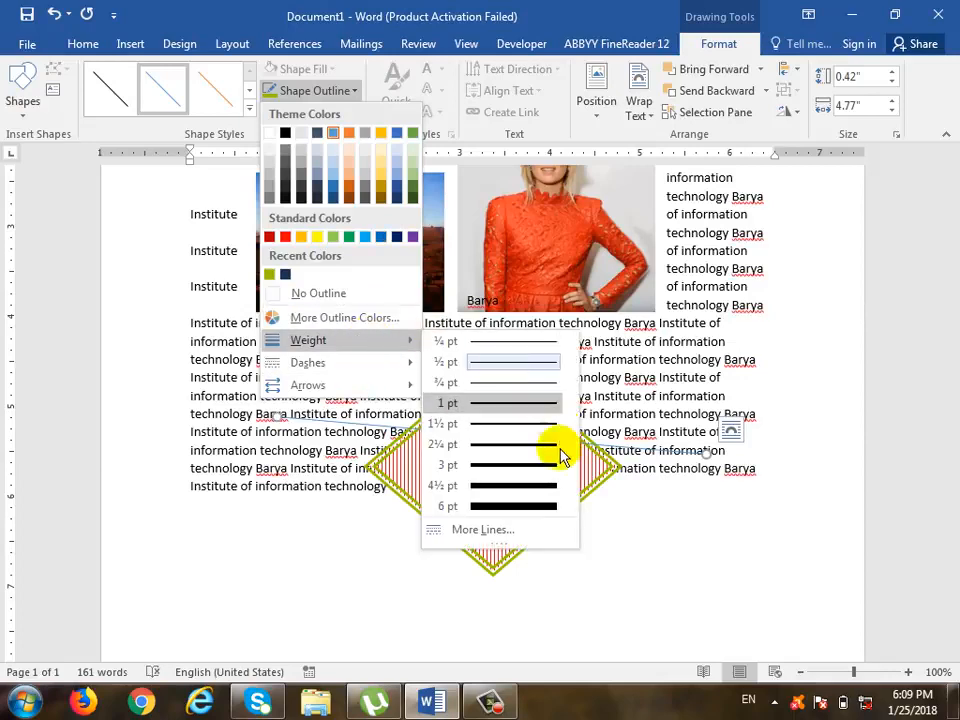
pyautogui.click(546, 507)
pyautogui.moveTo(655, 452); pyautogui.dragTo(641, 606)
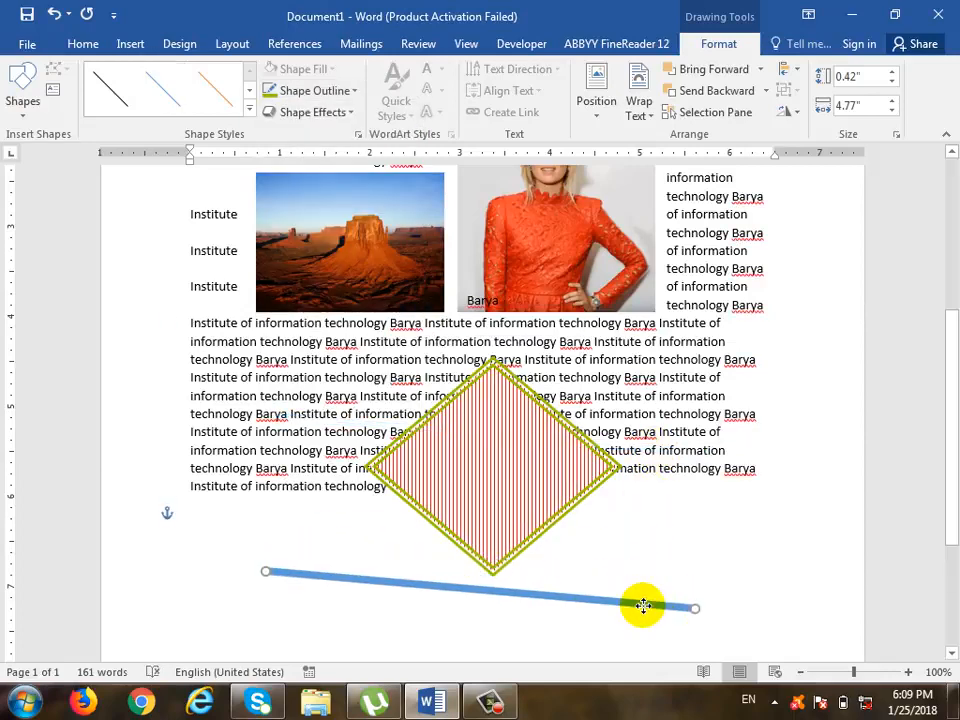
# Step: Turn the line into an arrow with an open arrowhead at its right end
pyautogui.click(345, 91)
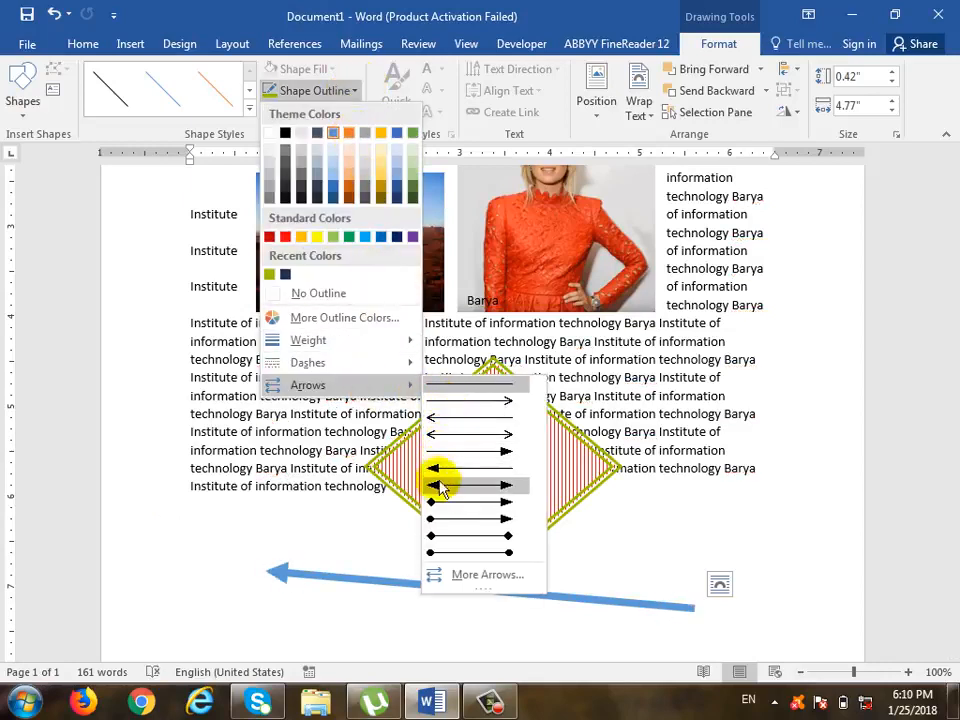
pyautogui.click(470, 400)
# Step: Apply the first outer shadow preset, falling toward the lower right, to the diamond
pyautogui.click(480, 445)
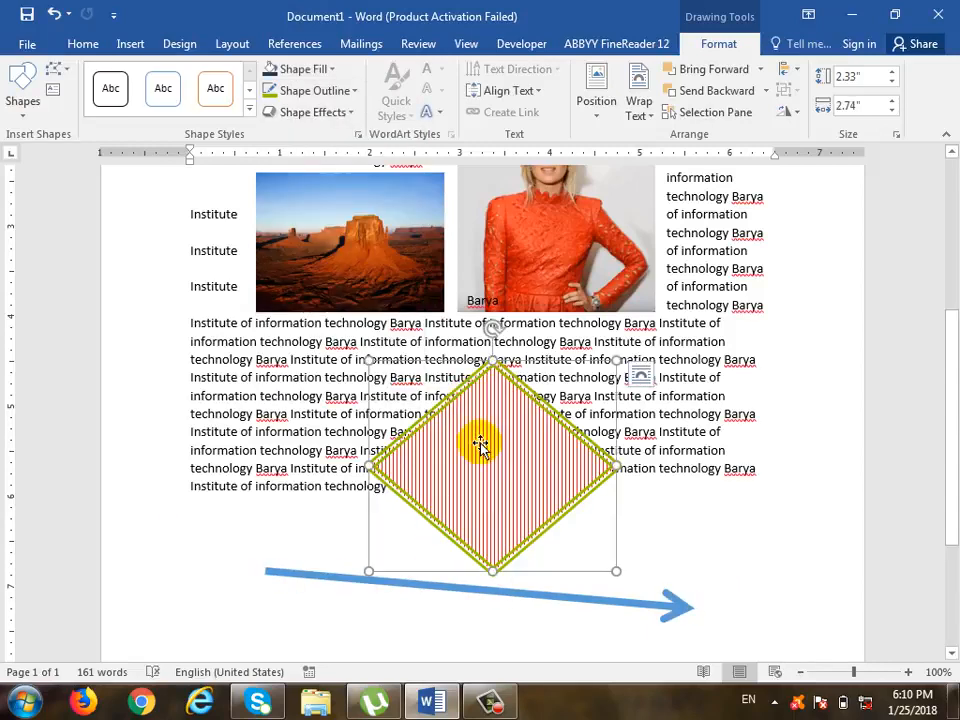
pyautogui.click(350, 91)
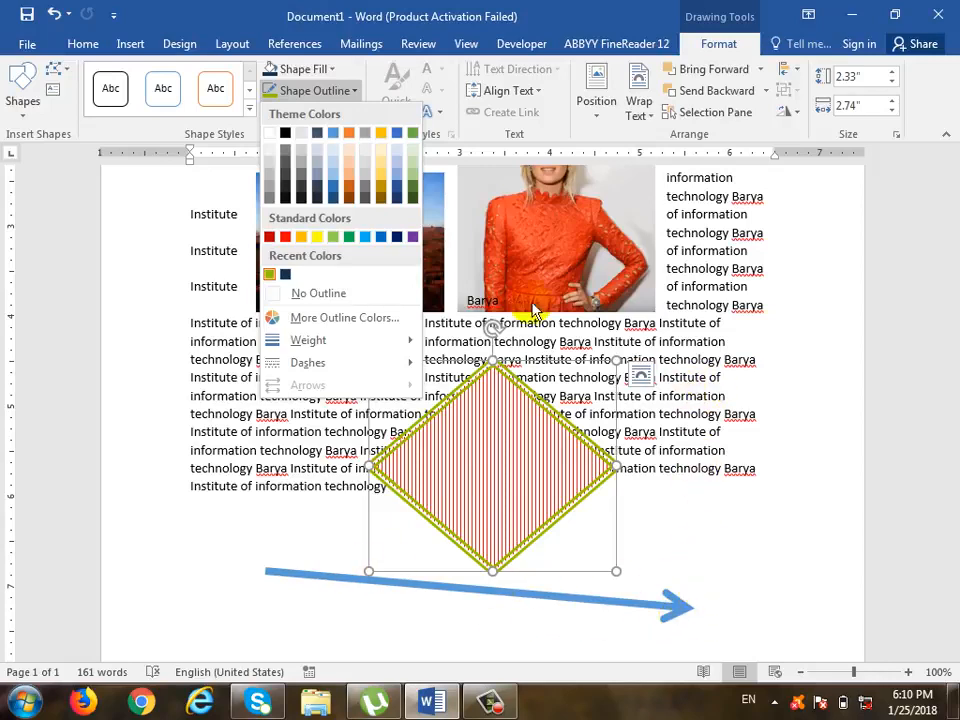
pyautogui.click(353, 91)
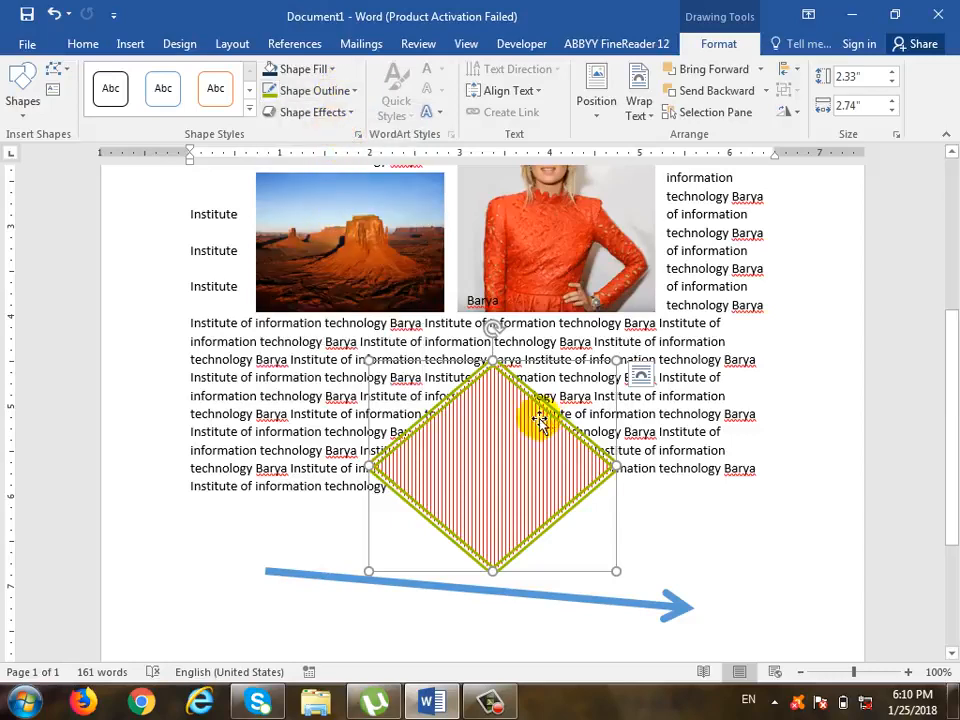
pyautogui.click(355, 118)
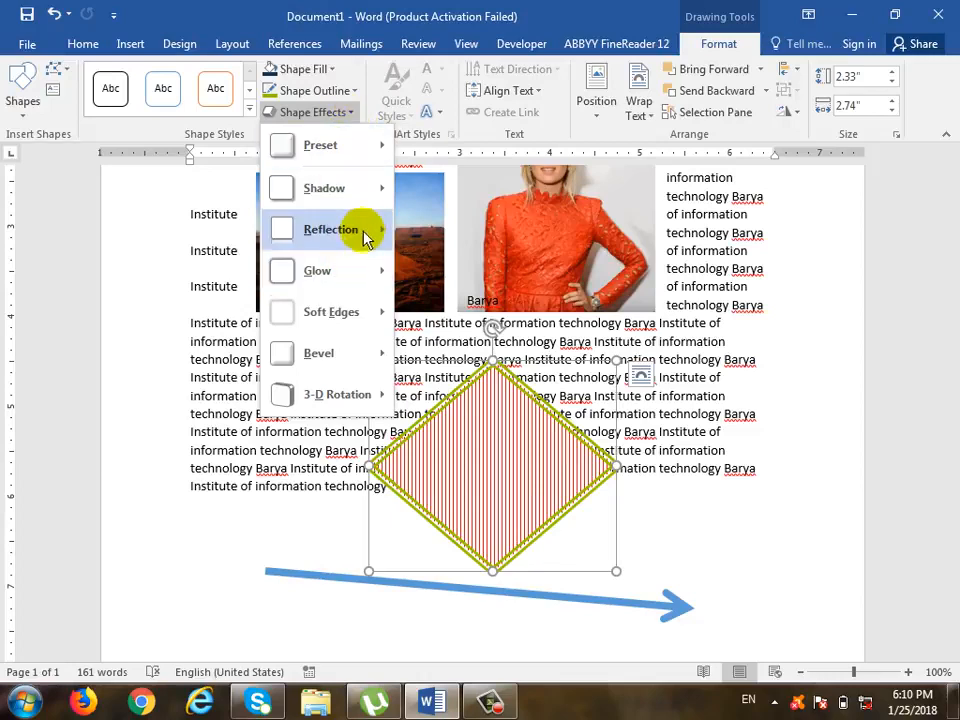
pyautogui.moveTo(364, 189)
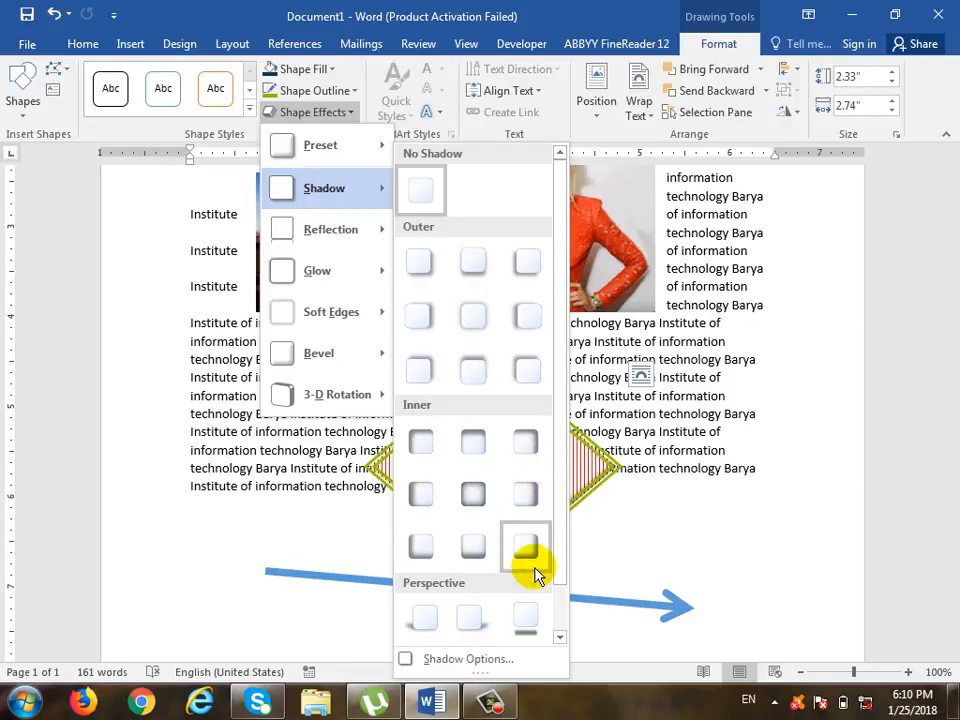
pyautogui.click(420, 268)
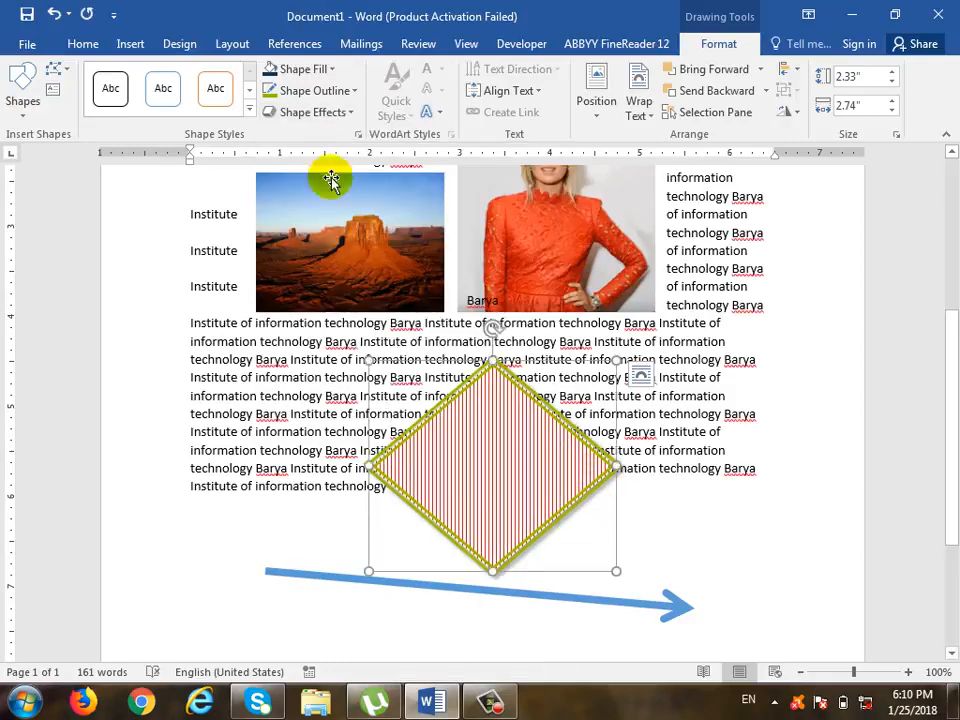
# Step: Try the center preset of the reflection variations on the diamond and undo it
pyautogui.click(348, 114)
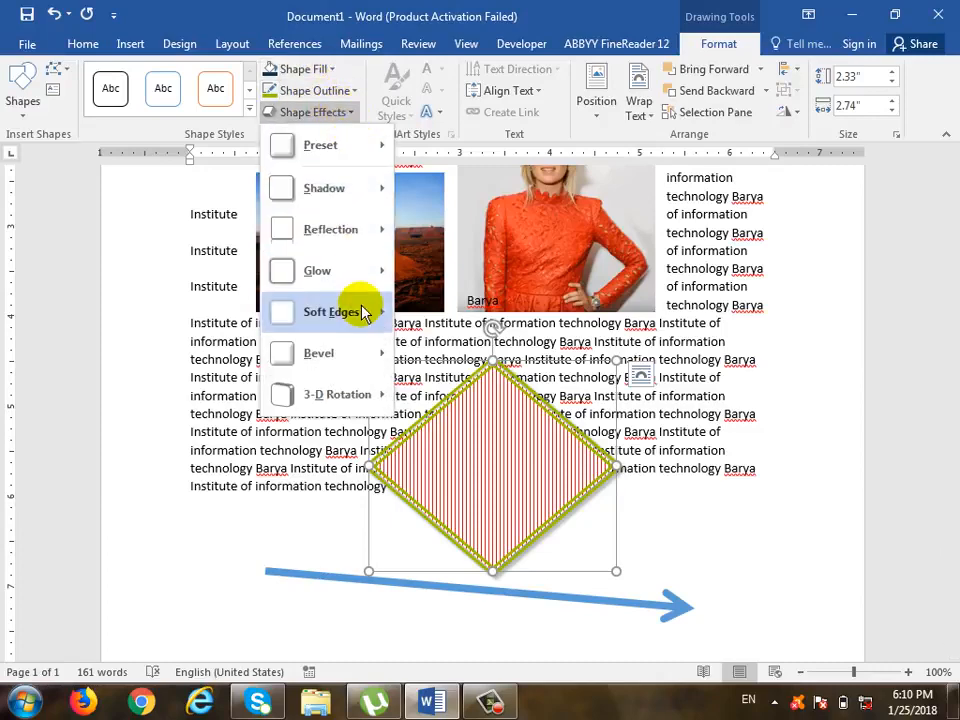
pyautogui.moveTo(370, 230)
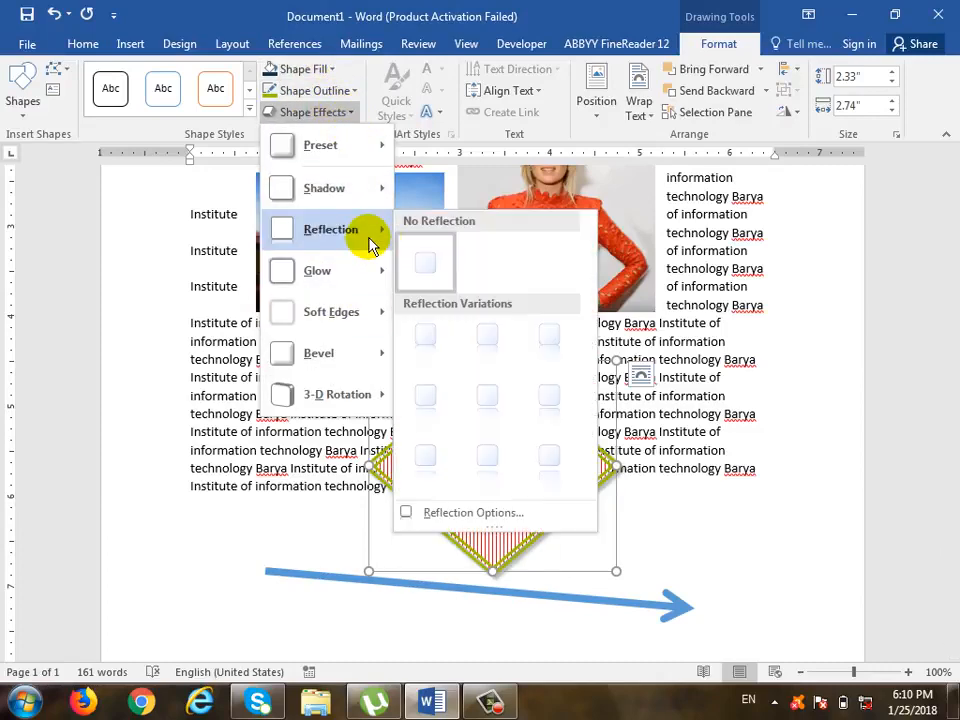
pyautogui.click(497, 403)
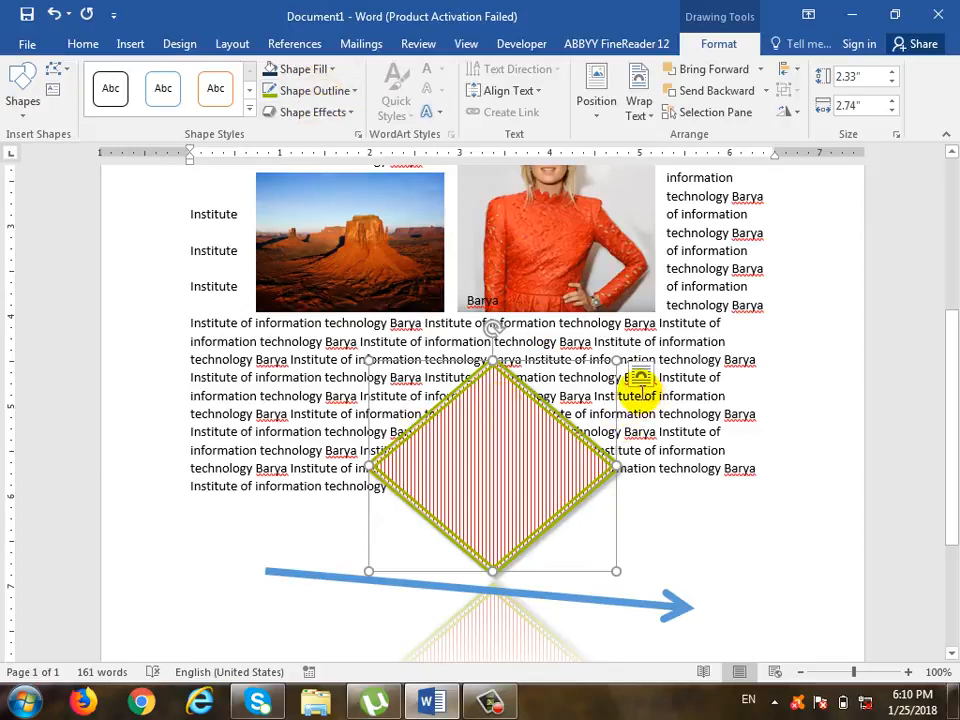
pyautogui.hotkey('ctrl', 'z')
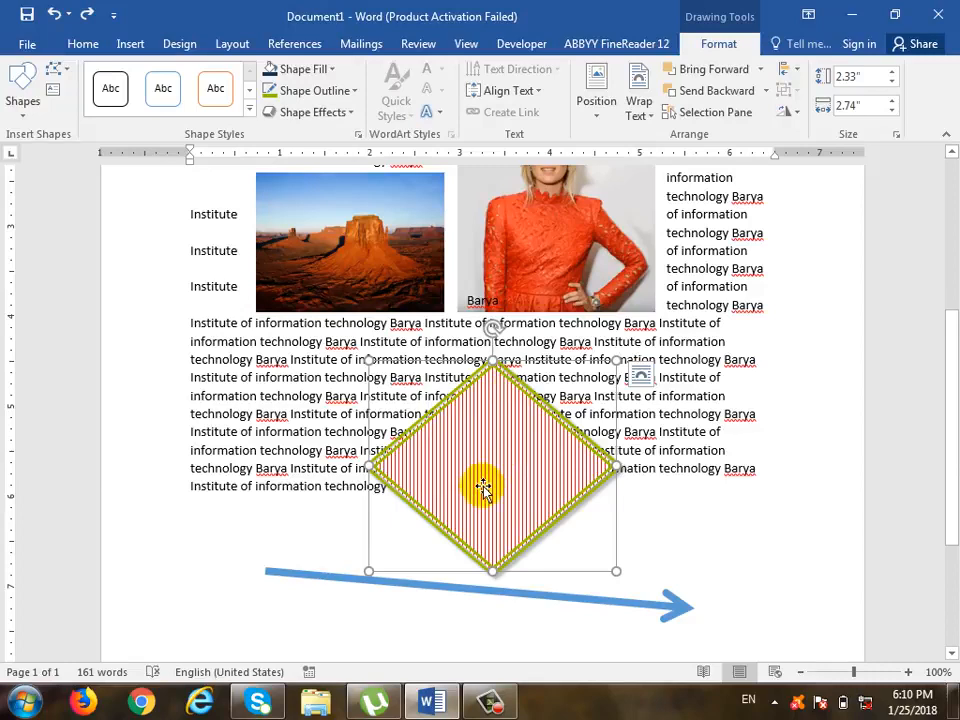
# Step: Fill the diamond with a light blue theme color
pyautogui.click(330, 70)
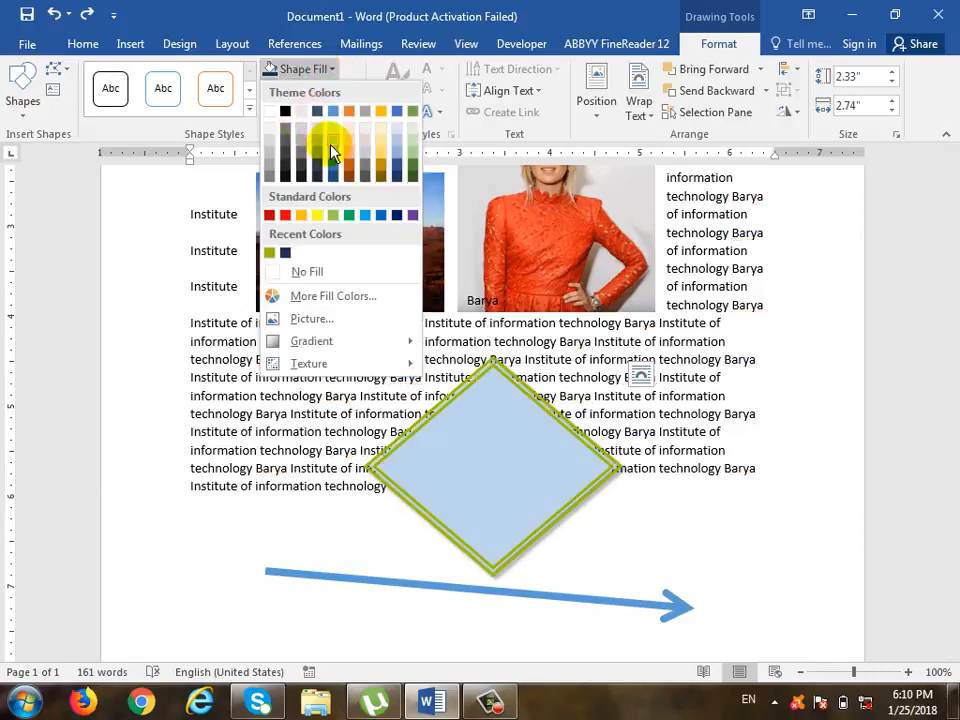
pyautogui.click(333, 150)
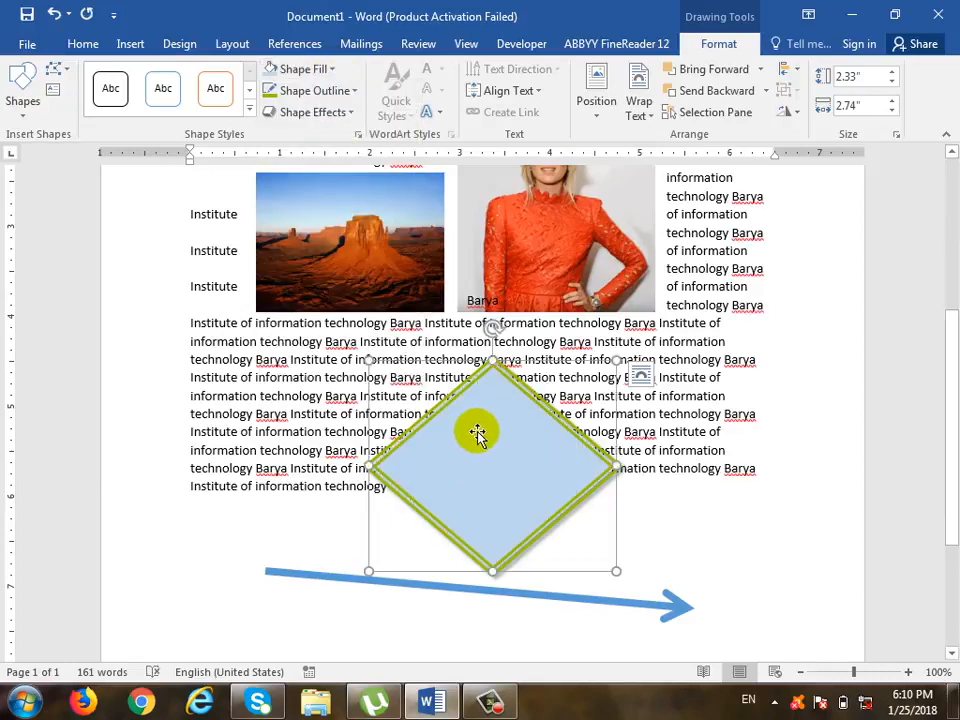
# Step: Draw a text box about 0.93" wide and 0.54" high inside the diamond and delete it
pyautogui.click(55, 90)
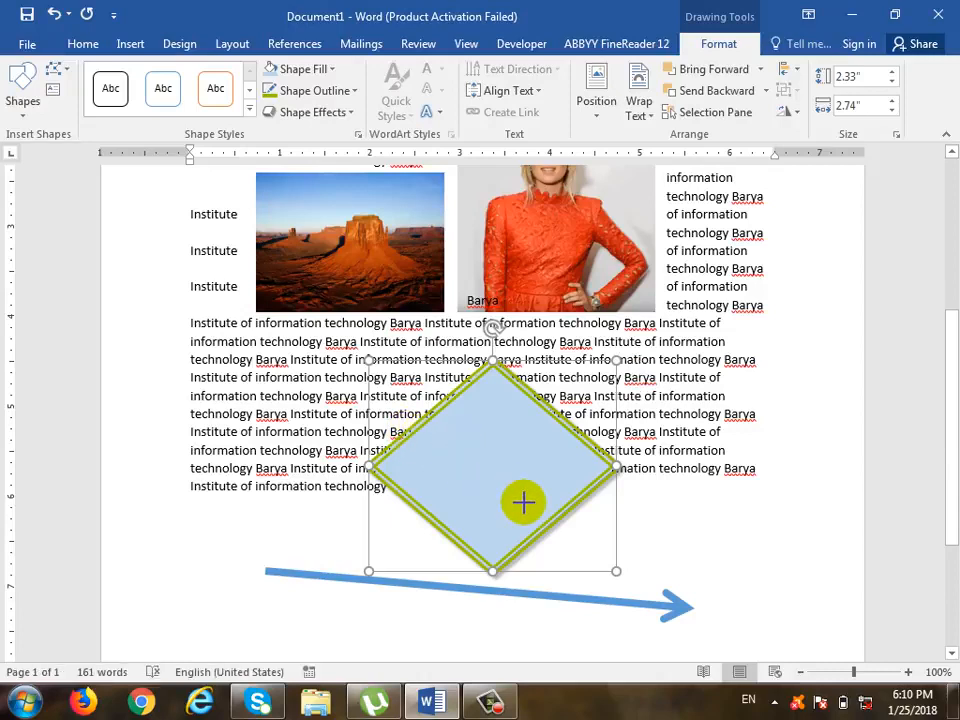
pyautogui.moveTo(458, 448); pyautogui.dragTo(546, 494)
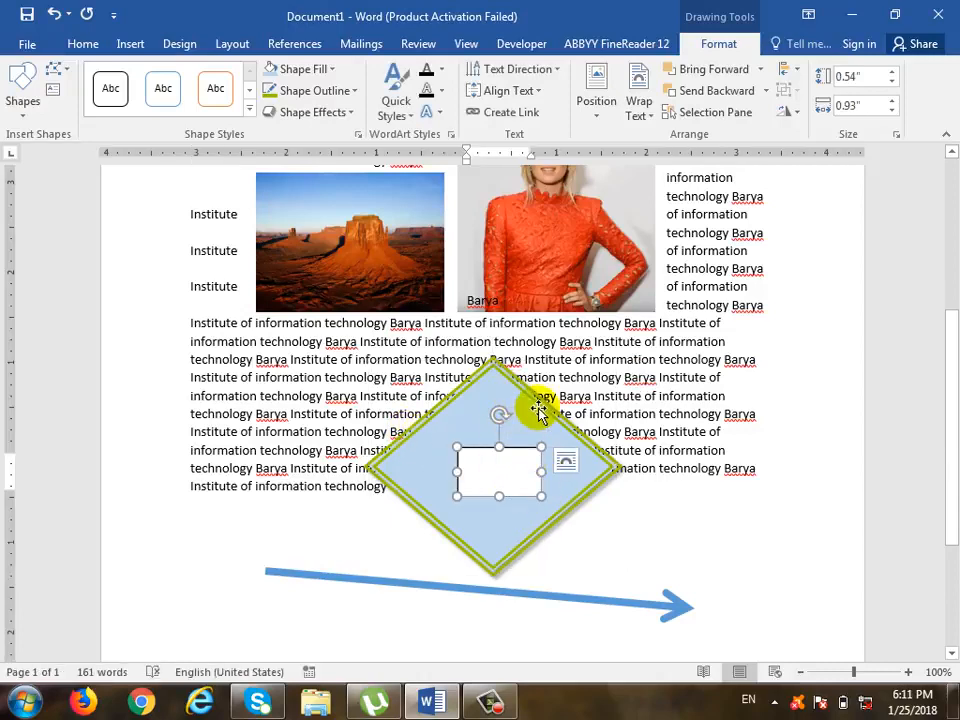
pyautogui.press('Delete')
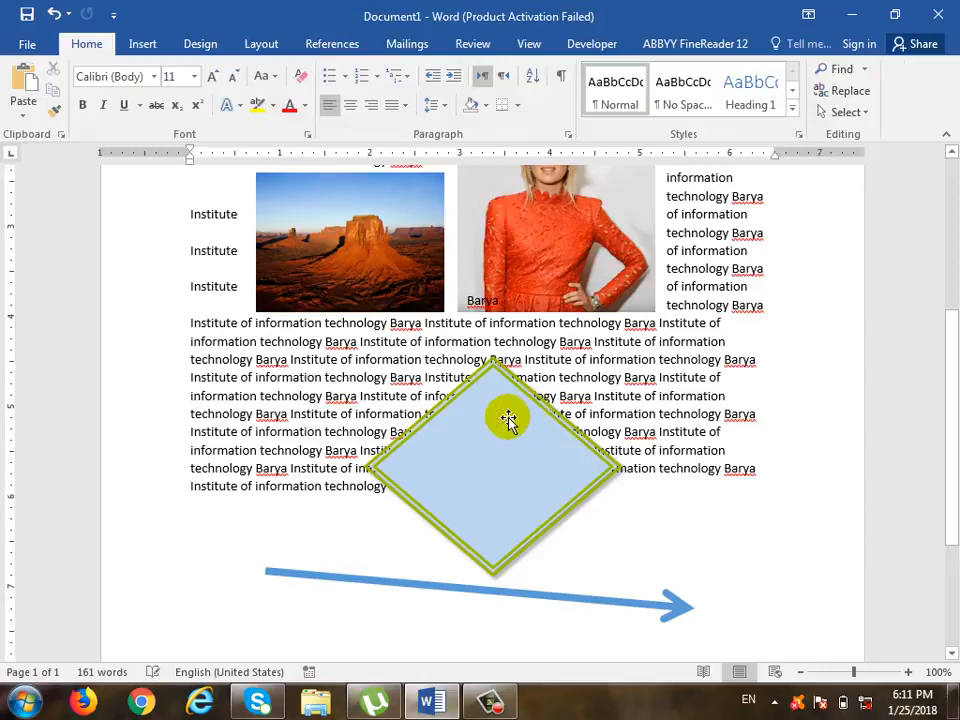
# Step: Add the text "Barya" directly inside the diamond shape
pyautogui.click(506, 424)
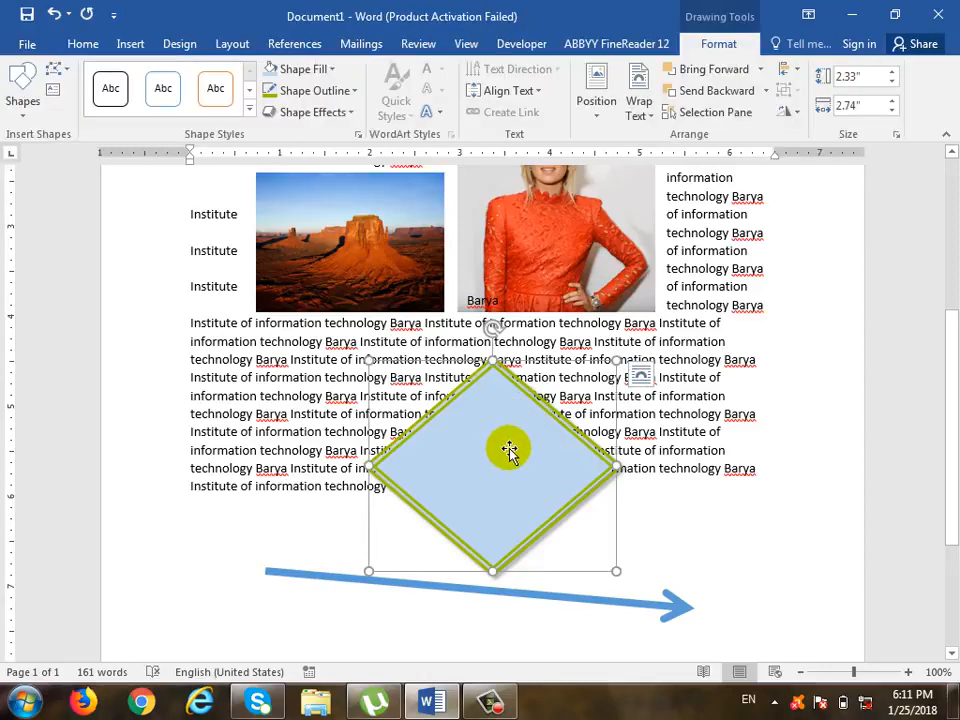
pyautogui.rightClick(522, 412)
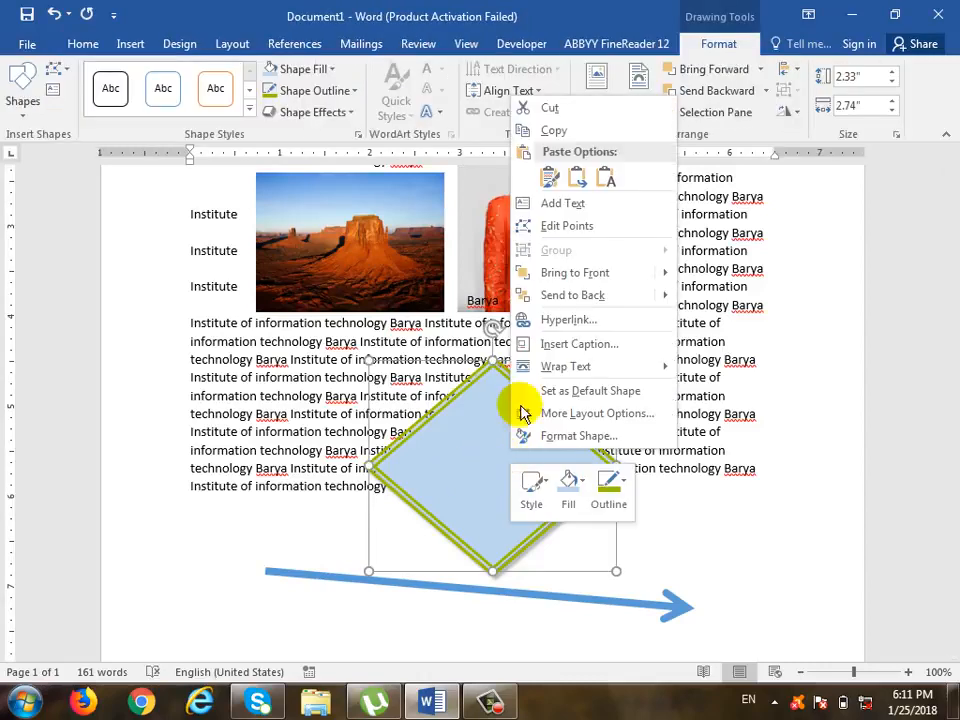
pyautogui.click(603, 213)
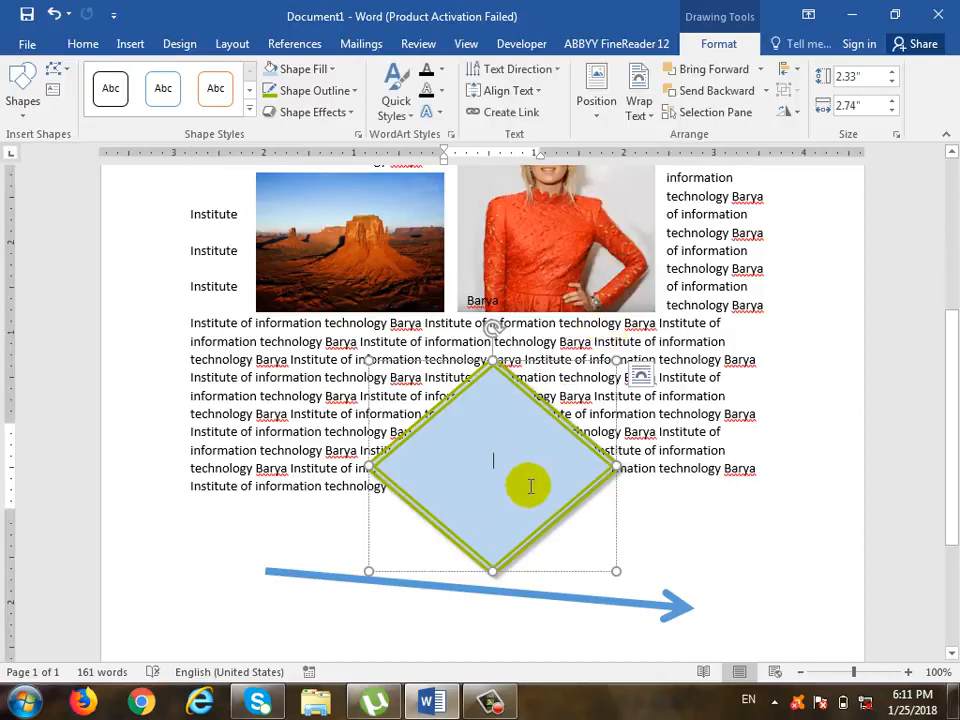
pyautogui.write('B')
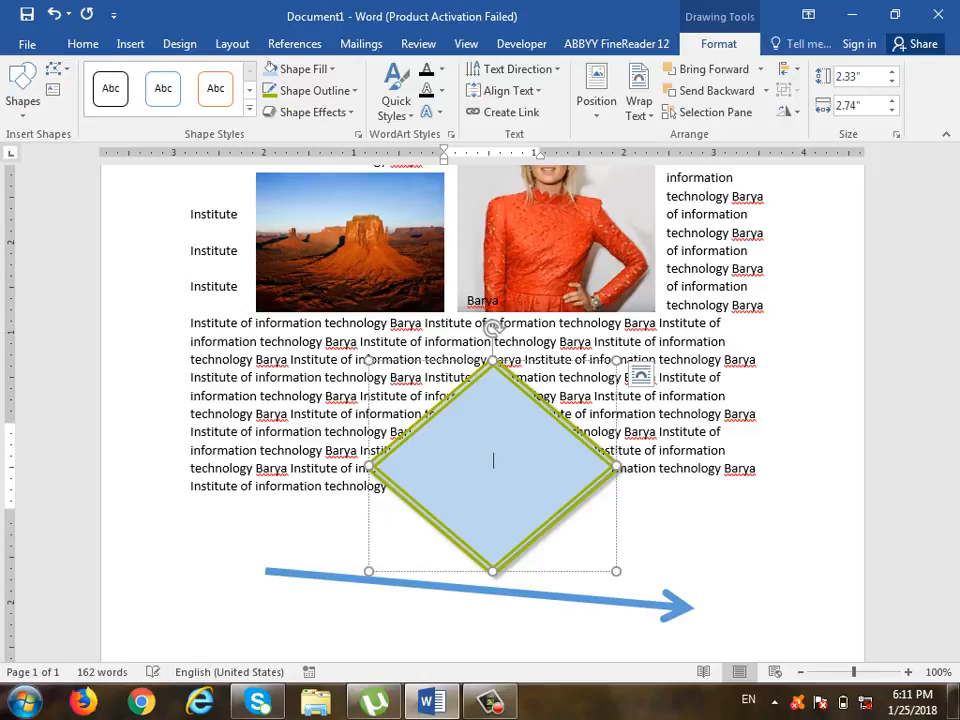
pyautogui.write('arya')
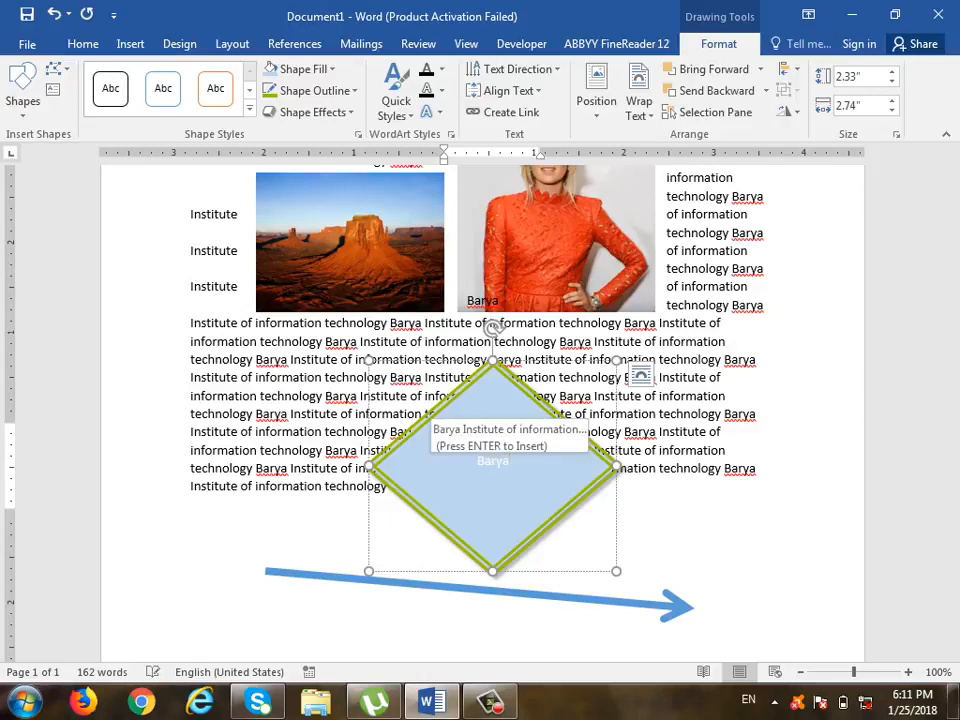
# Step: Fill all the text inside the diamond with a dark green theme color
pyautogui.hotkey('ctrl', 'a')
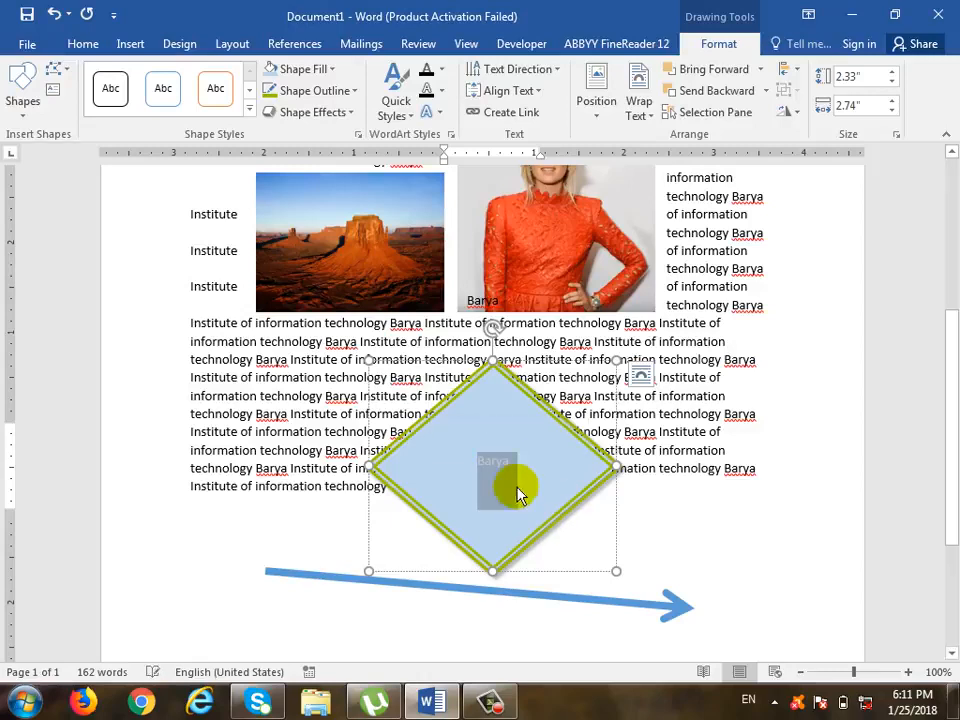
pyautogui.click(441, 69)
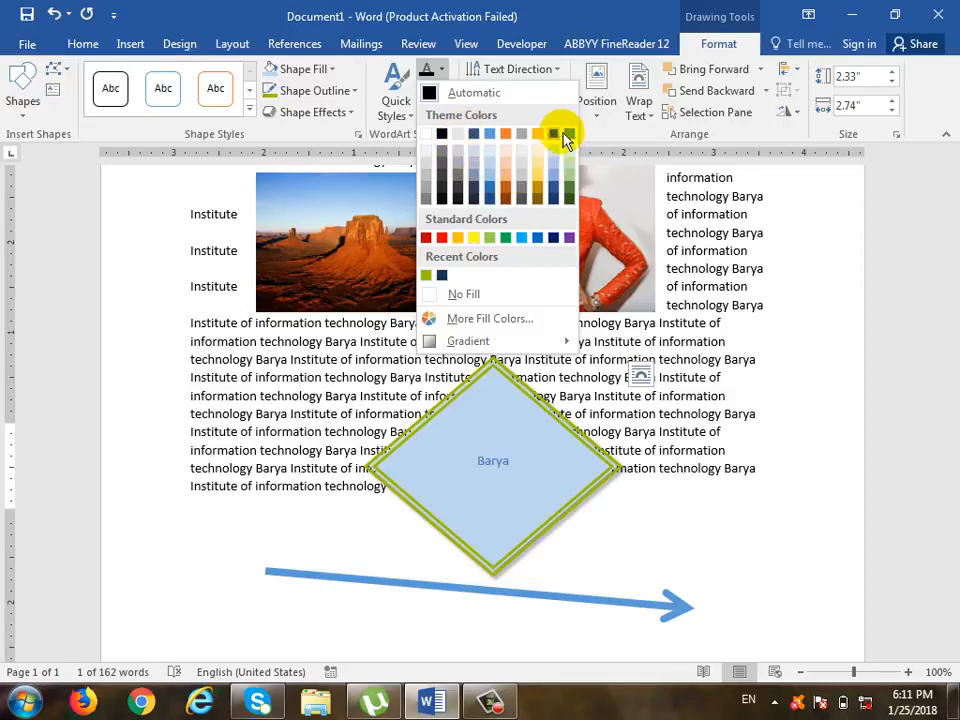
pyautogui.click(573, 200)
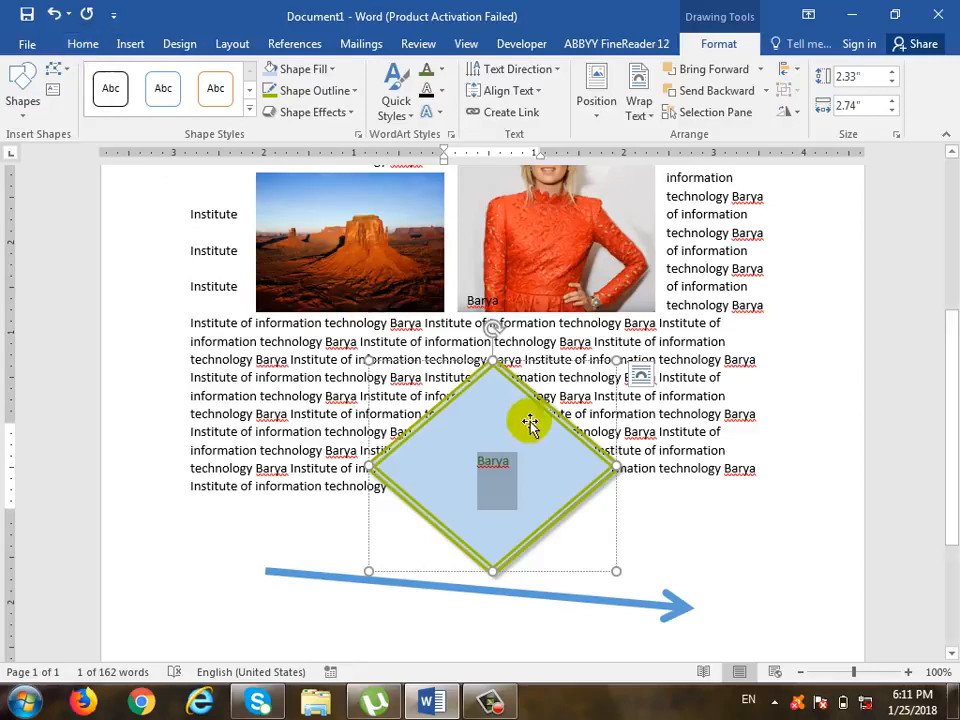
# Step: Make the text inside the diamond bold and set its font size to 26
pyautogui.click(87, 46)
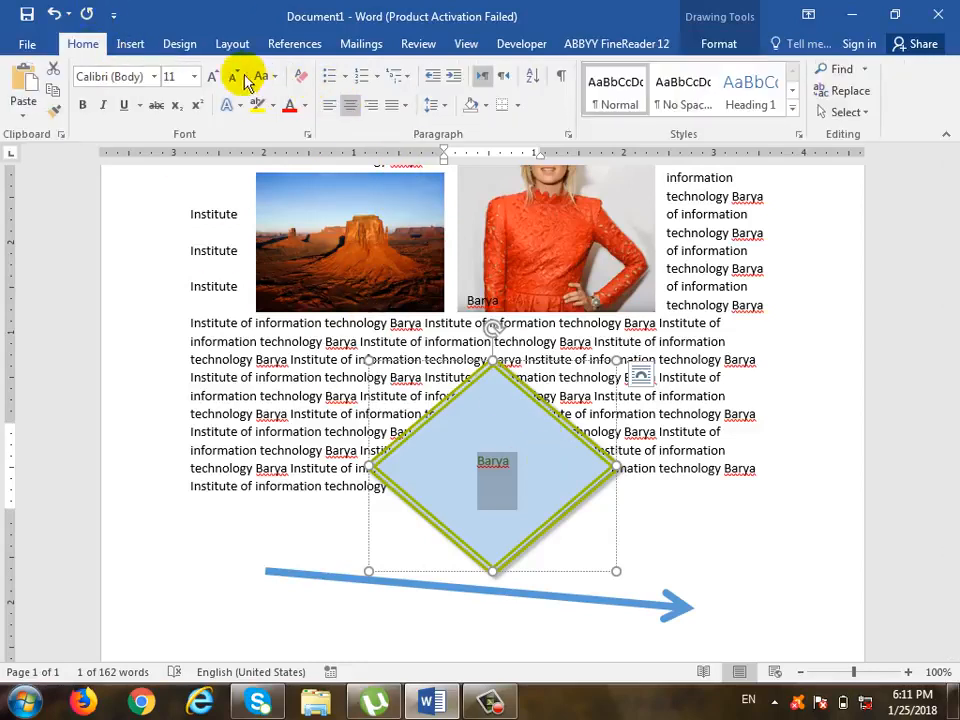
pyautogui.click(195, 83)
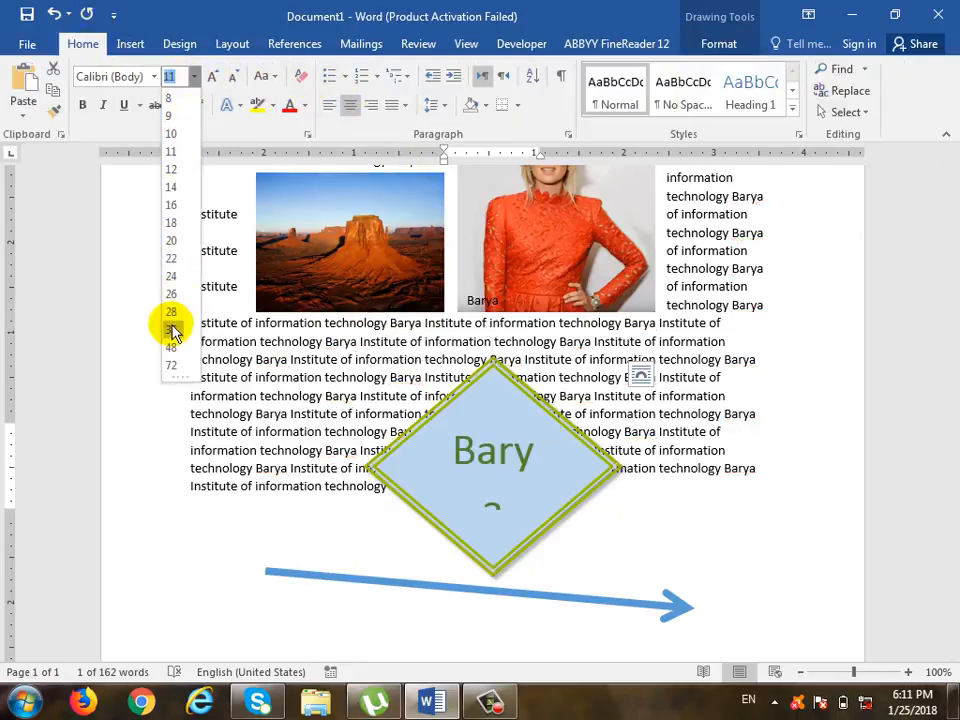
pyautogui.click(82, 108)
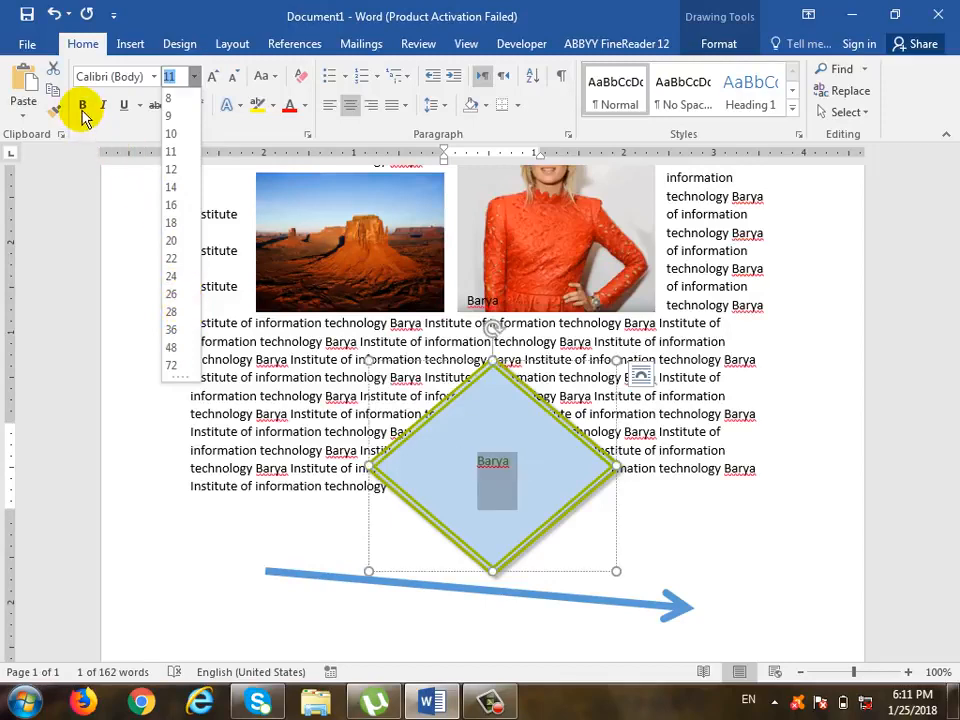
pyautogui.click(195, 76)
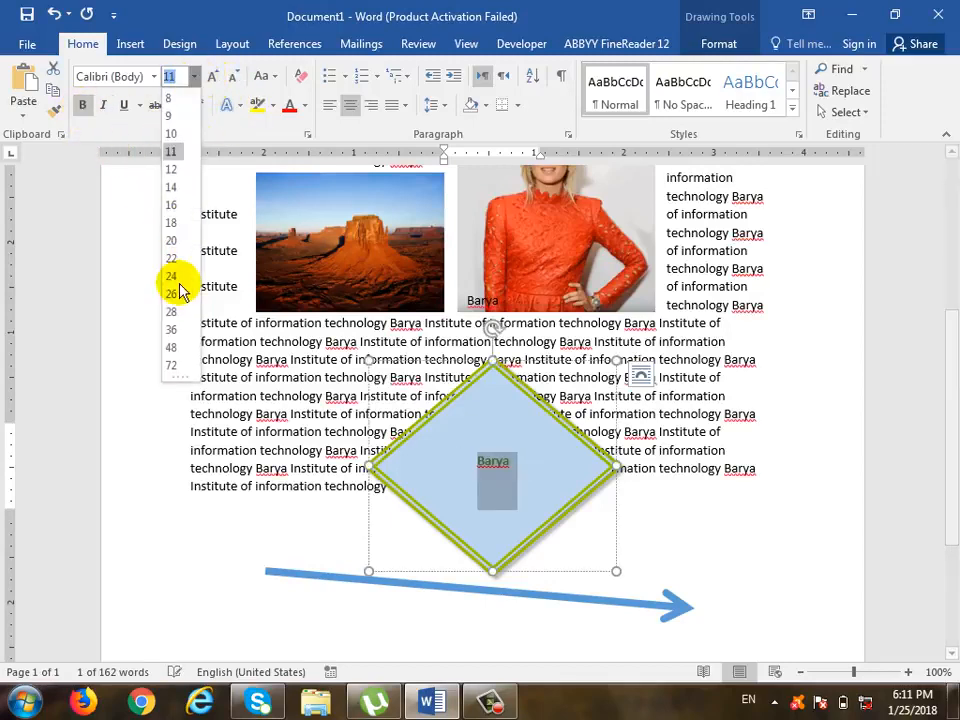
pyautogui.click(172, 293)
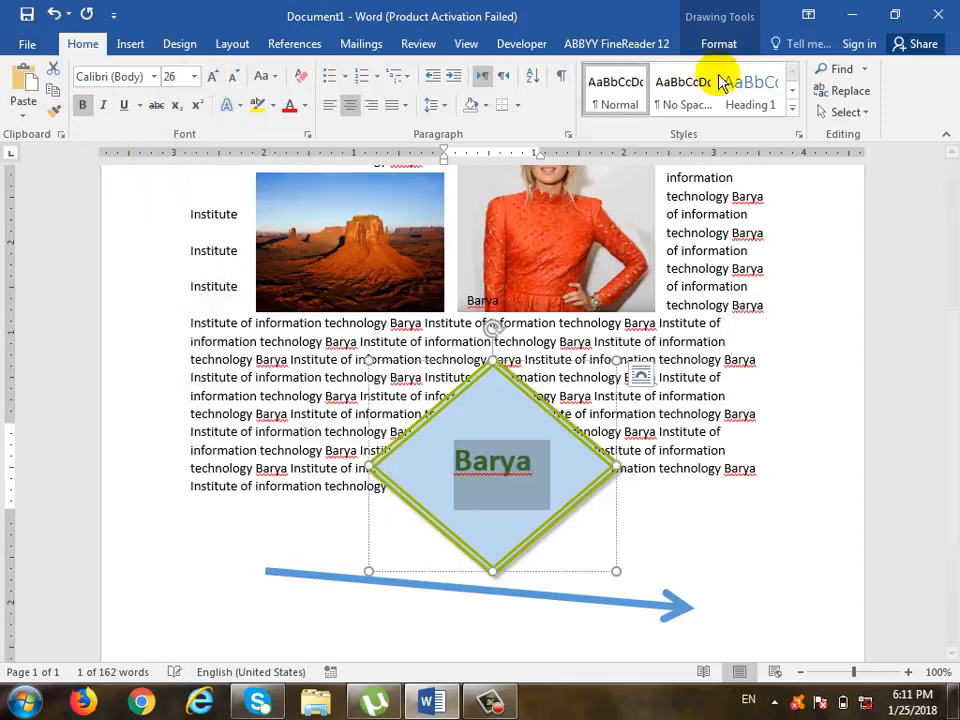
# Step: Give the diamond's text a 1 pt outline in a gray theme color
pyautogui.click(730, 47)
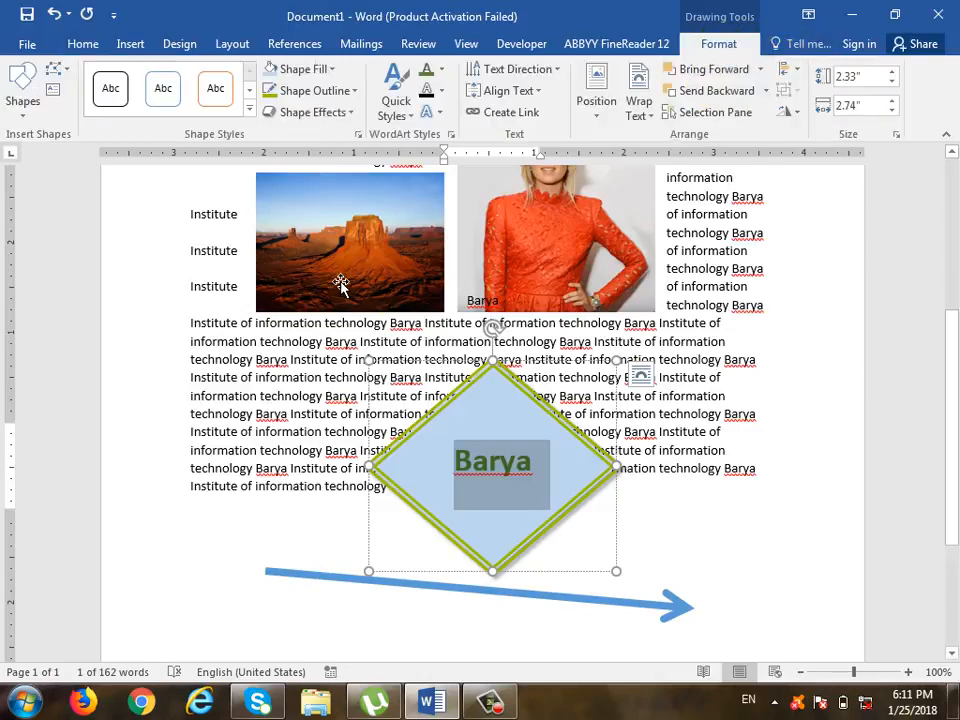
pyautogui.click(442, 69)
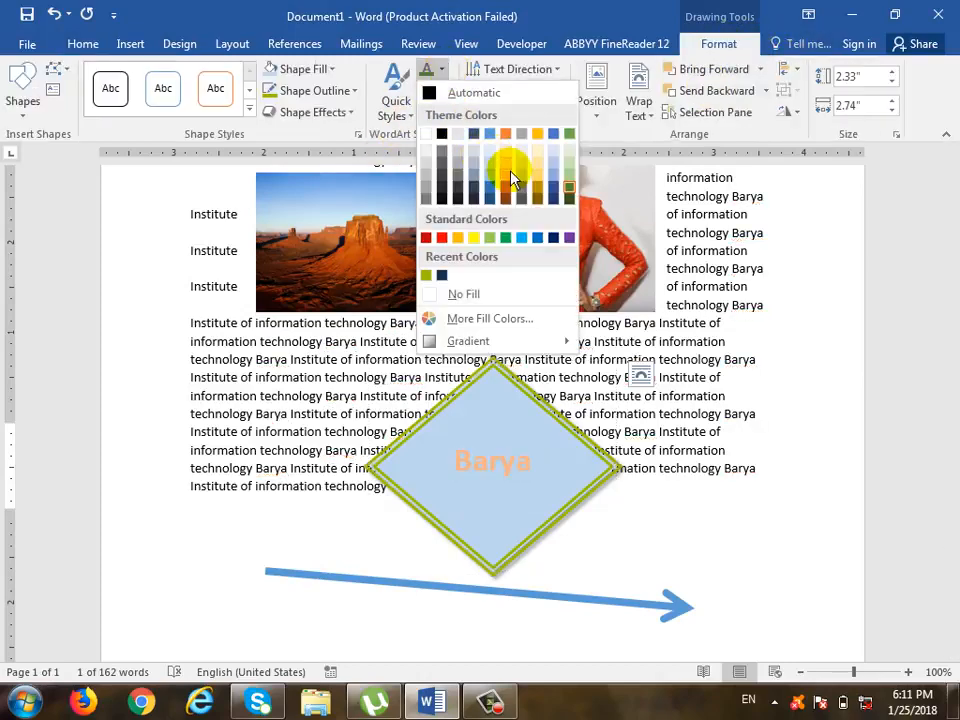
pyautogui.moveTo(513, 345)
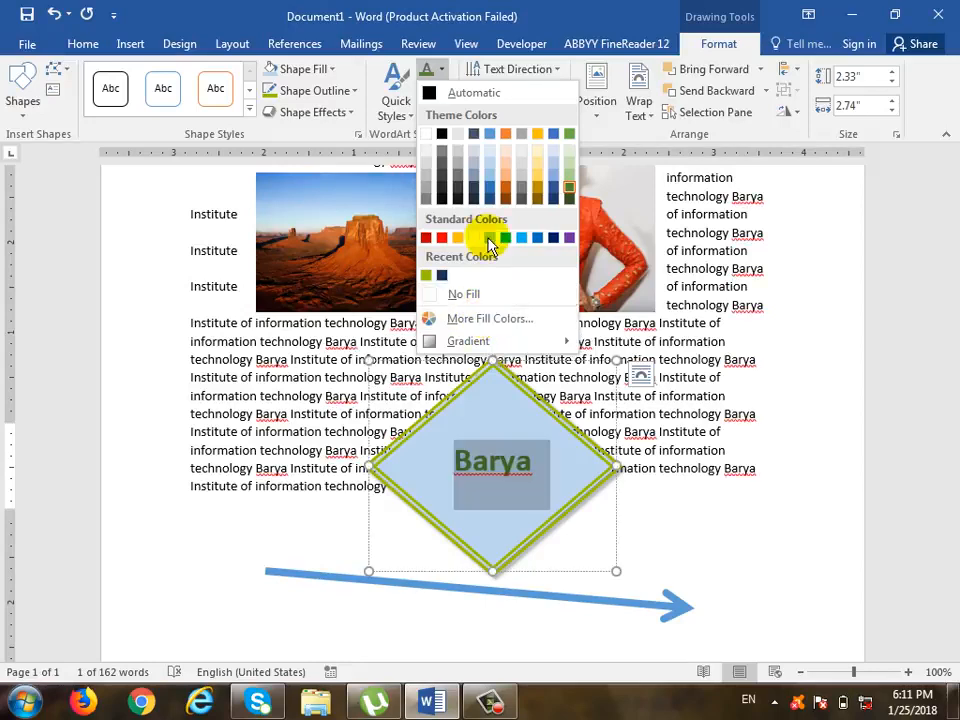
pyautogui.click(441, 90)
pyautogui.click(441, 90)
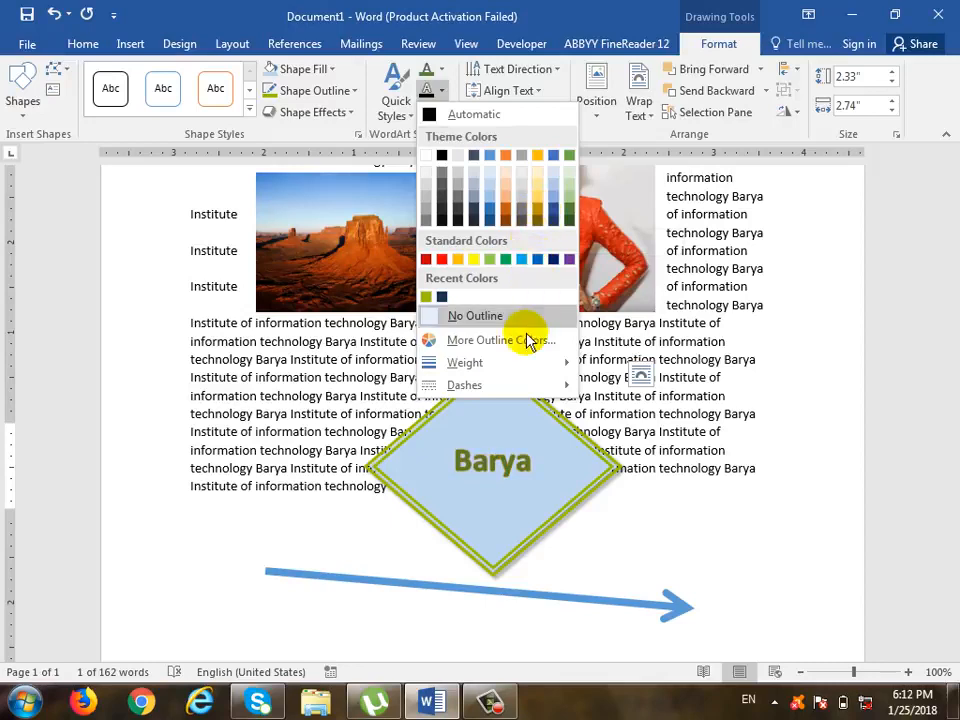
pyautogui.moveTo(518, 368)
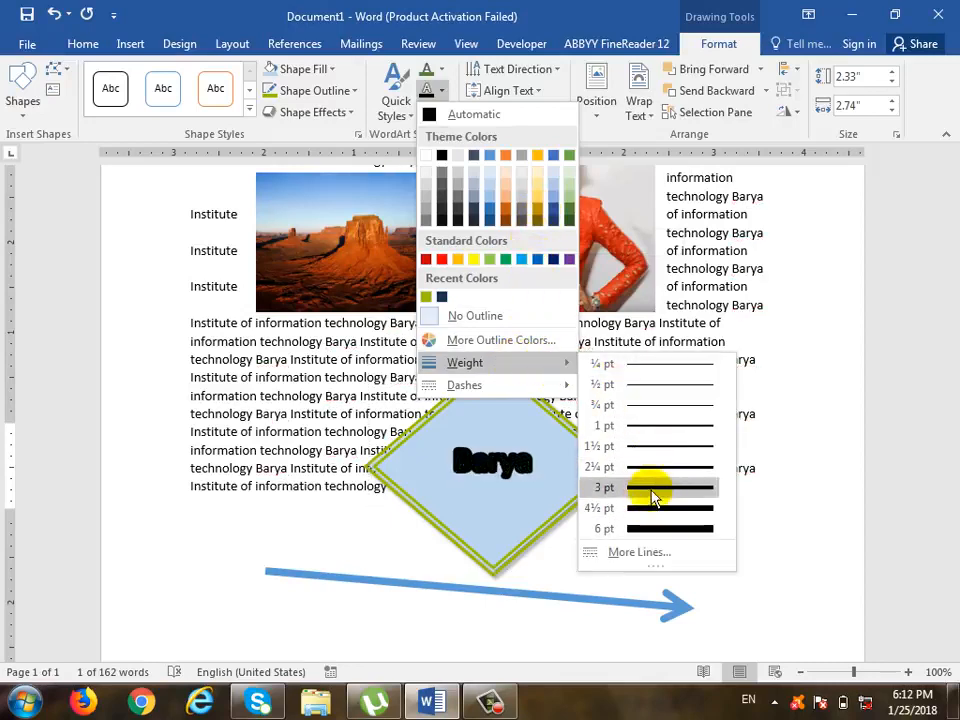
pyautogui.click(664, 435)
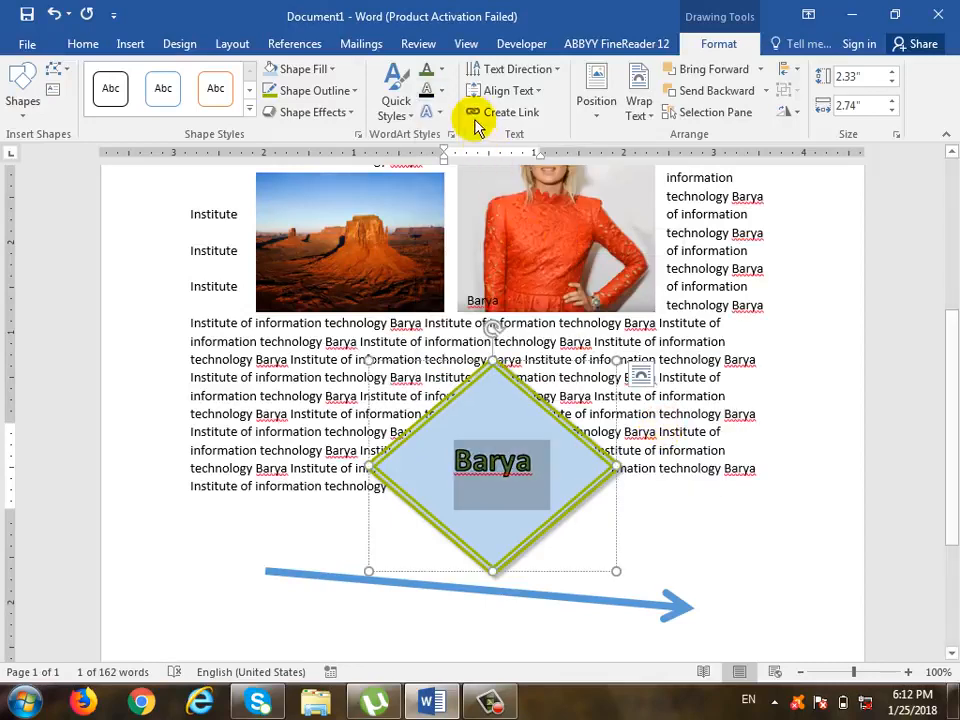
pyautogui.click(442, 93)
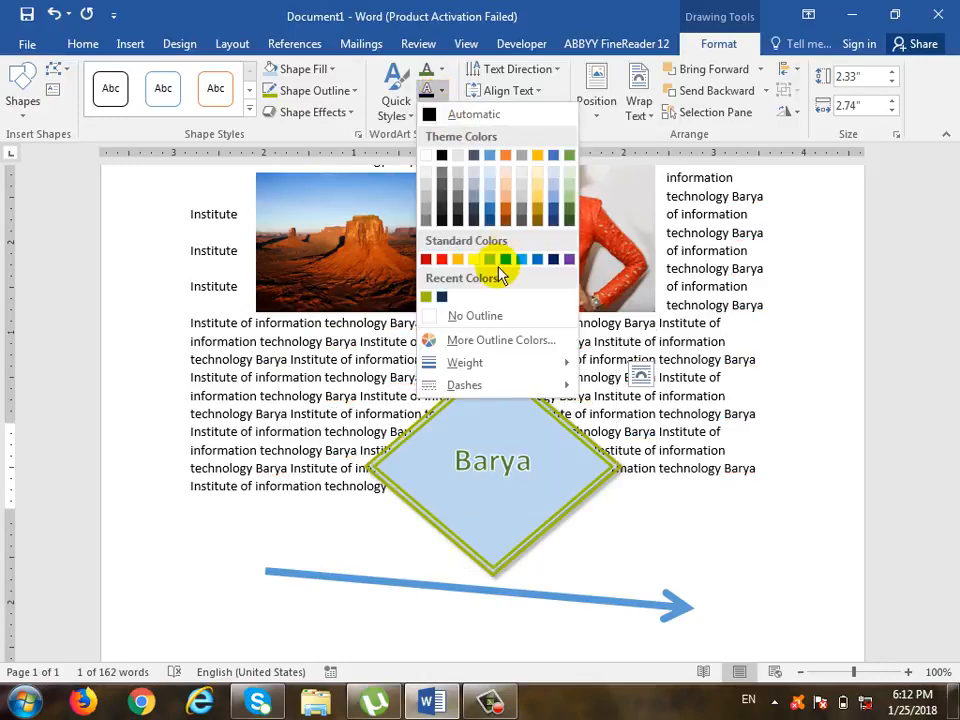
pyautogui.click(520, 208)
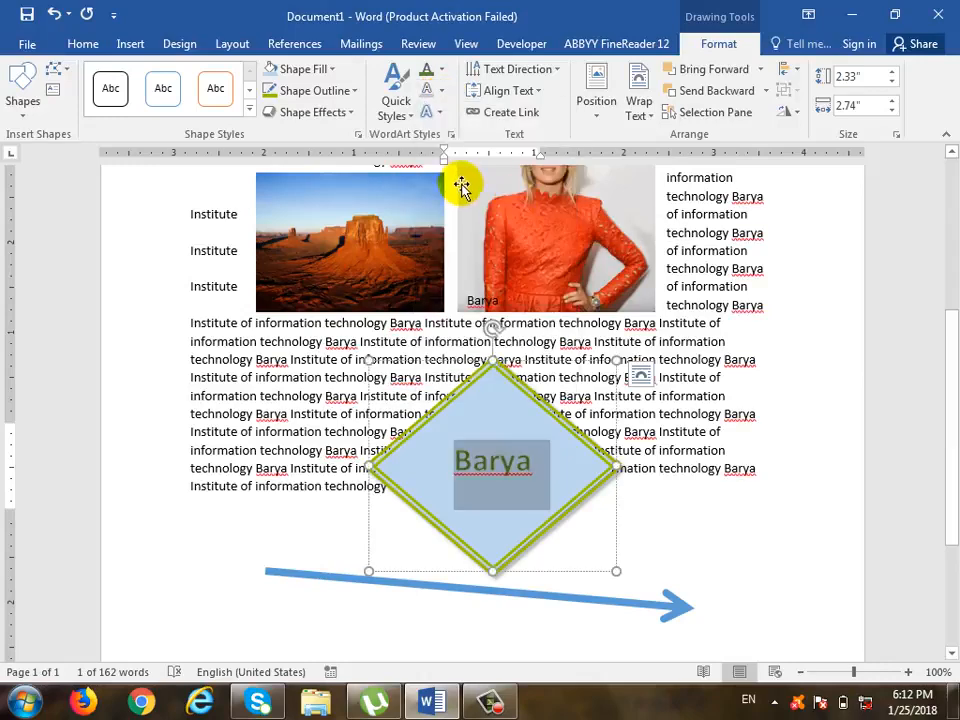
pyautogui.click(430, 113)
pyautogui.moveTo(466, 220)
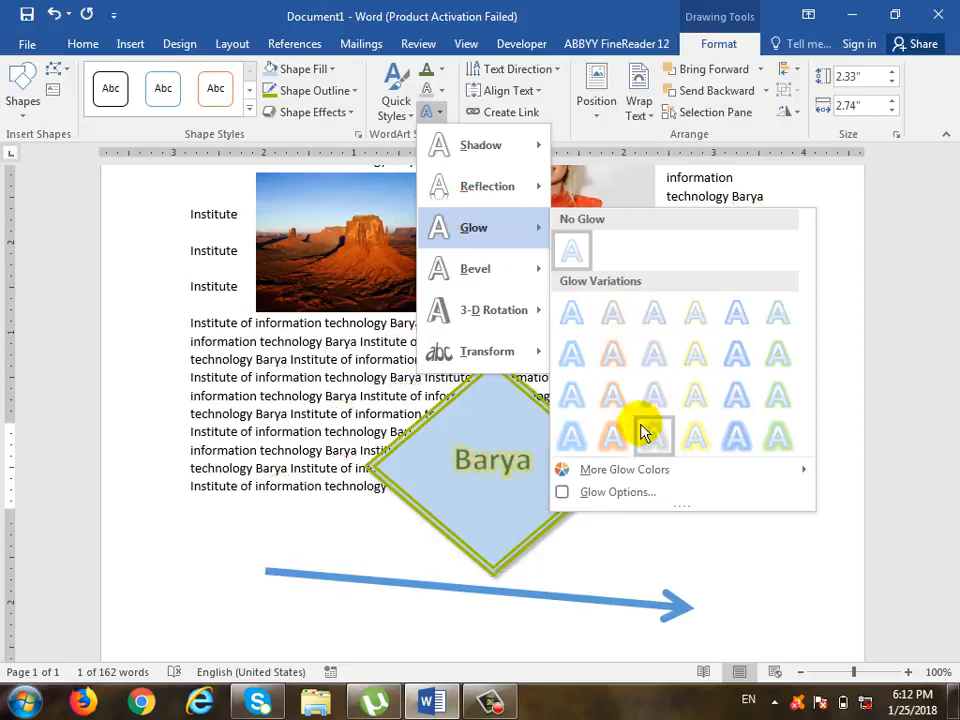
pyautogui.moveTo(528, 152)
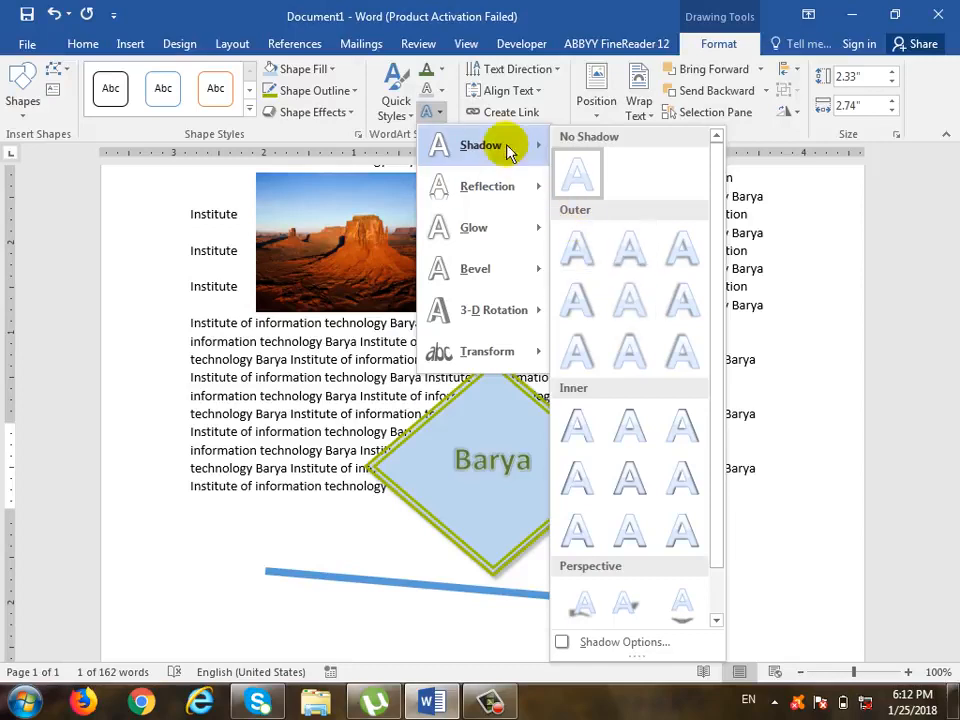
pyautogui.click(445, 113)
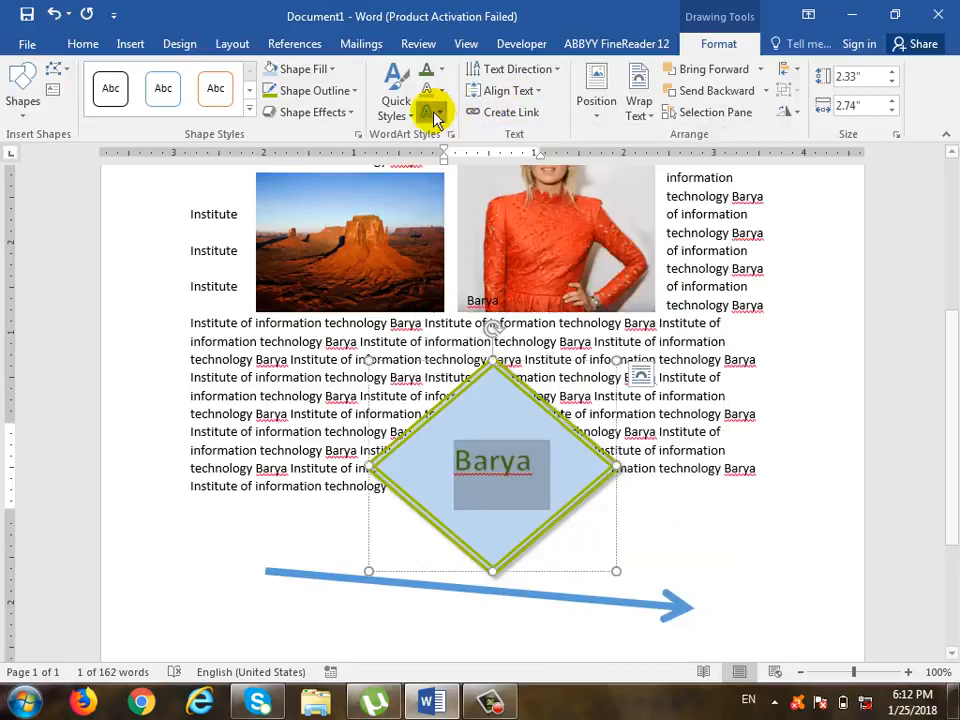
# Step: Try rotating the diamond's text by 90° and 270°, and return its direction to horizontal
pyautogui.click(556, 70)
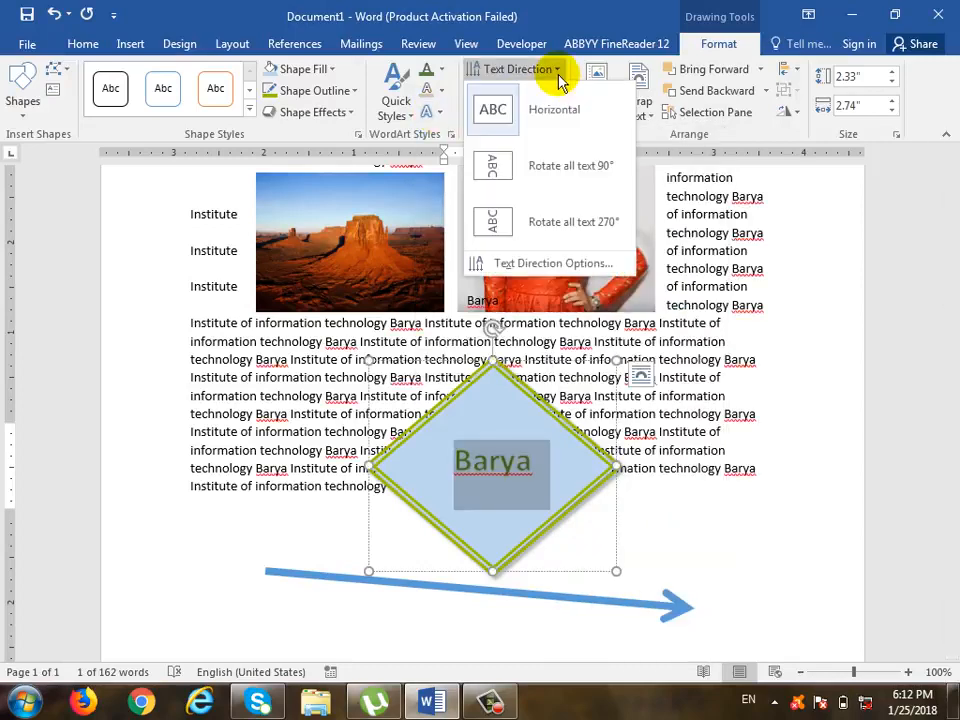
pyautogui.click(557, 179)
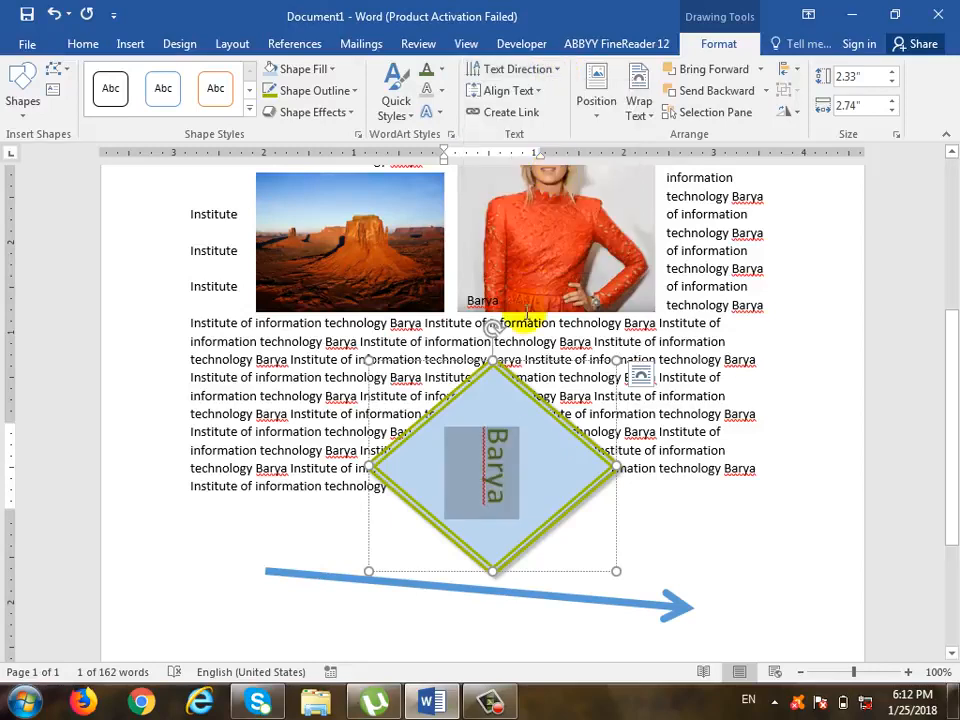
pyautogui.click(556, 70)
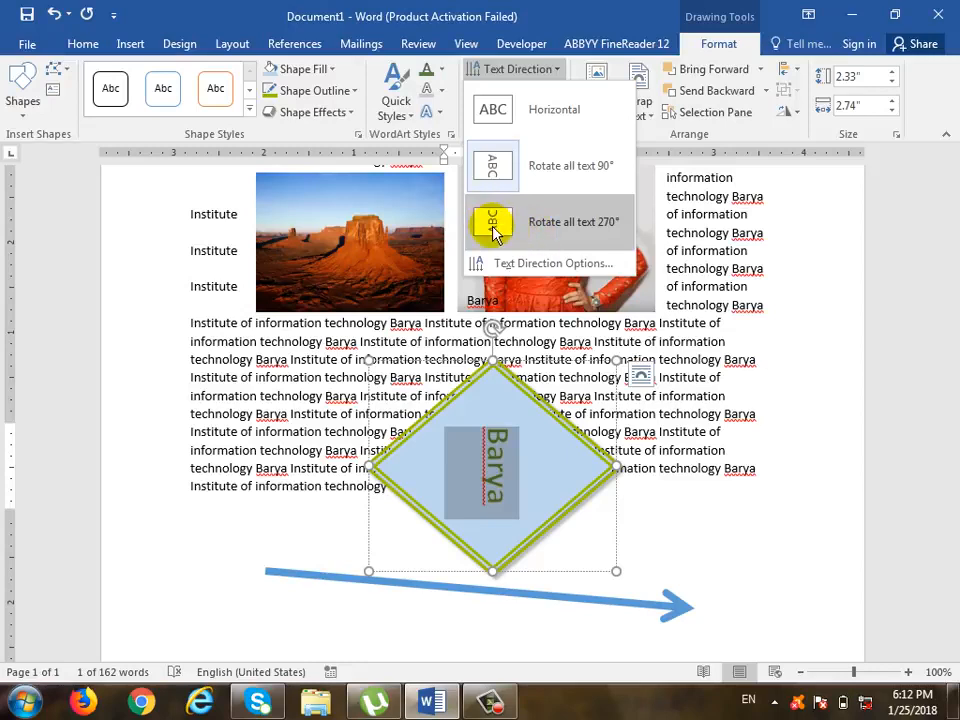
pyautogui.click(492, 226)
pyautogui.click(538, 72)
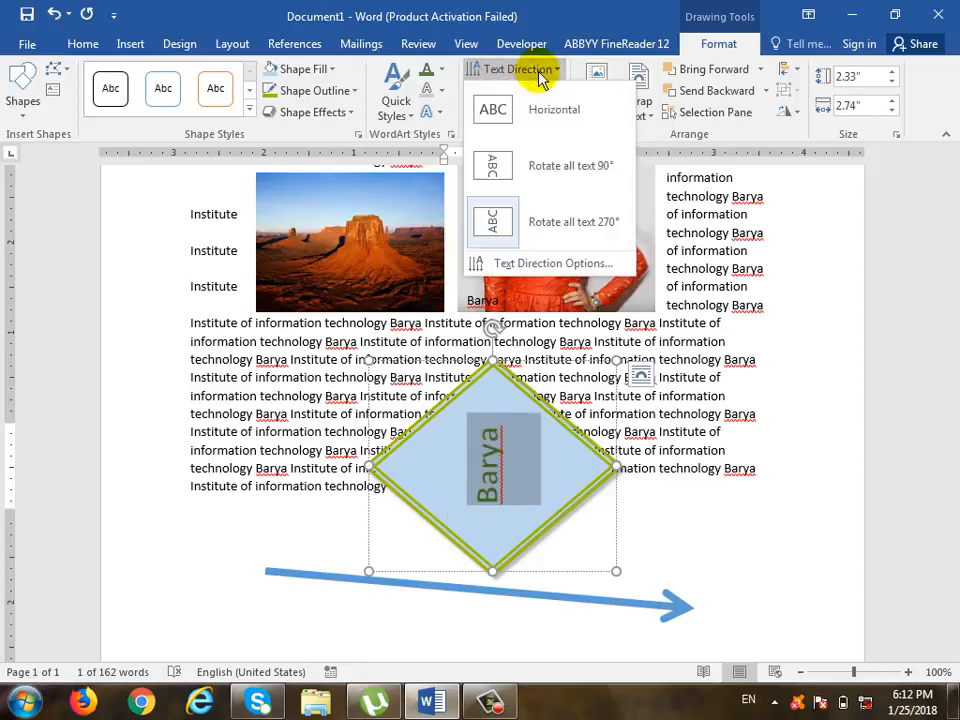
pyautogui.click(542, 72)
pyautogui.click(548, 107)
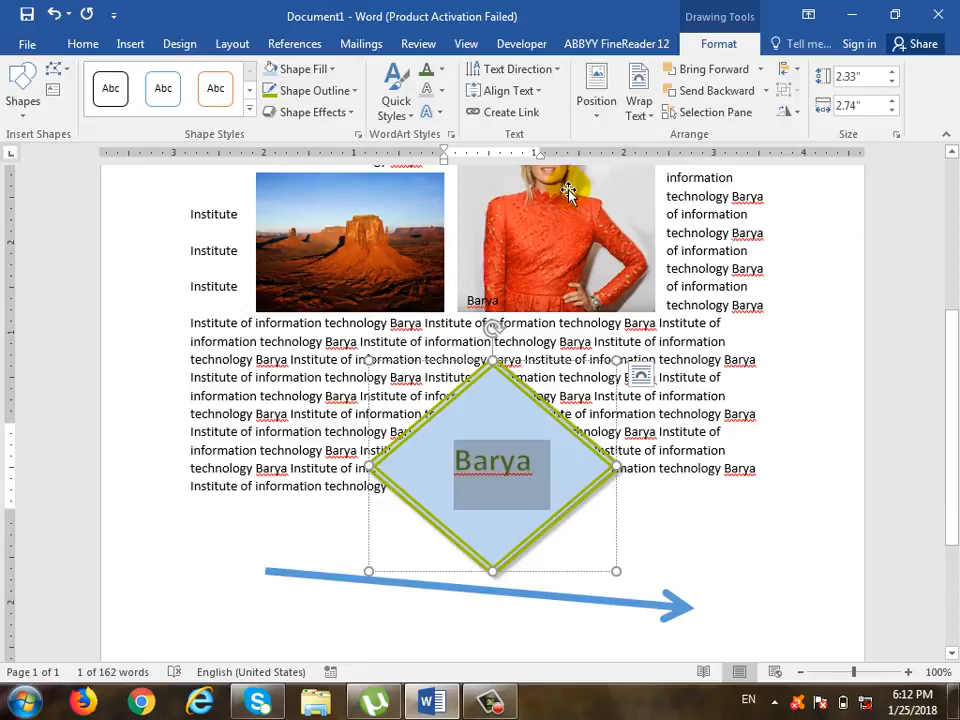
# Step: Try left alignment on the text inside the diamond and settle on right alignment
pyautogui.click(546, 92)
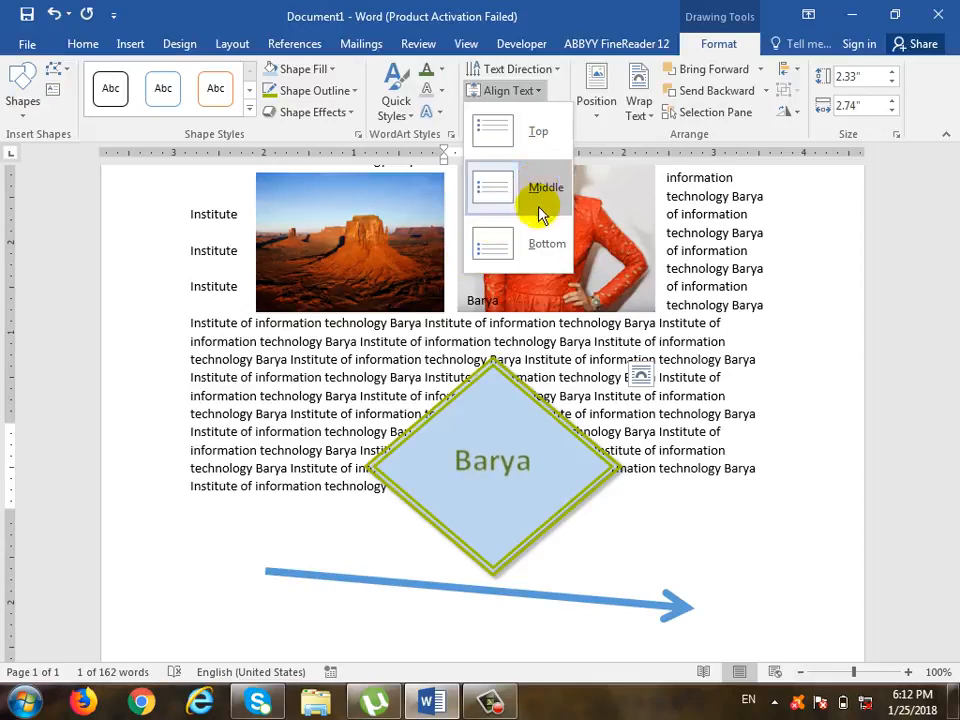
pyautogui.click(490, 200)
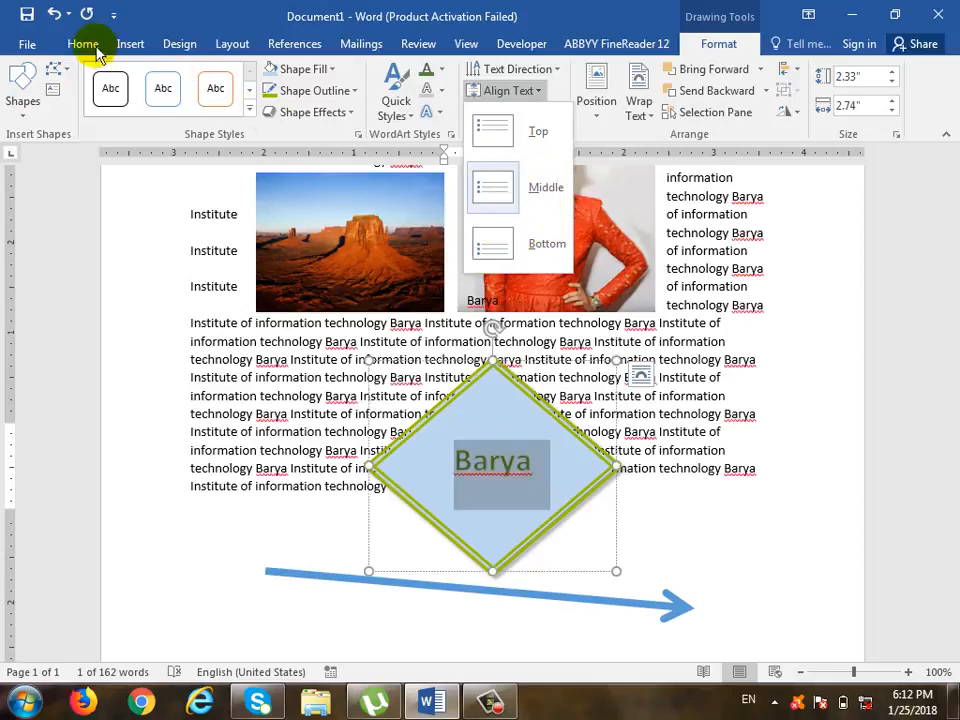
pyautogui.click(84, 44)
pyautogui.click(370, 106)
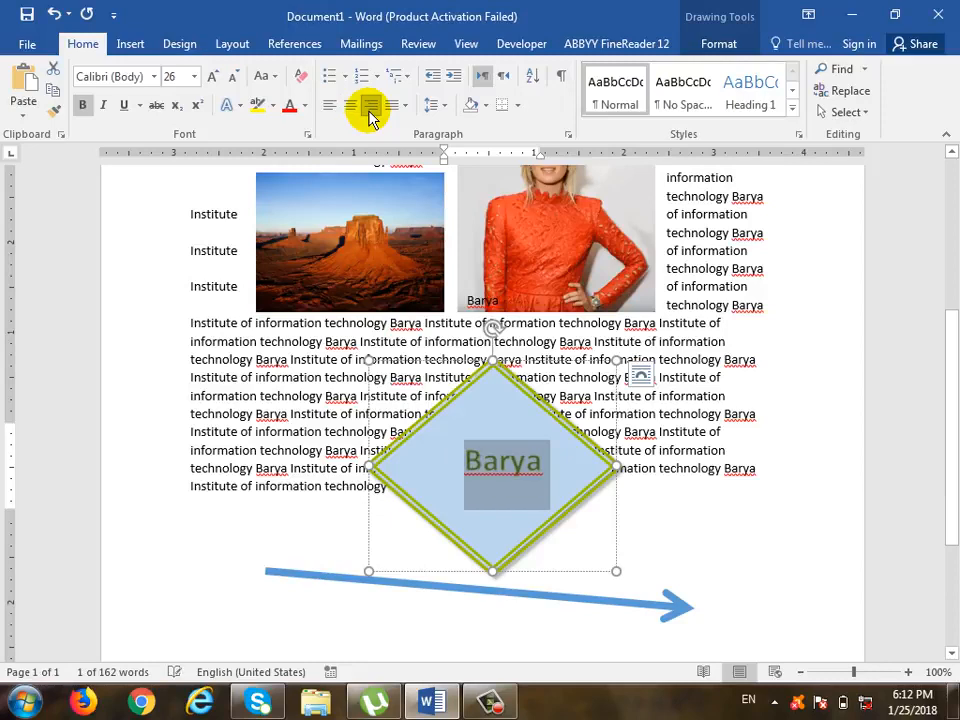
pyautogui.click(334, 108)
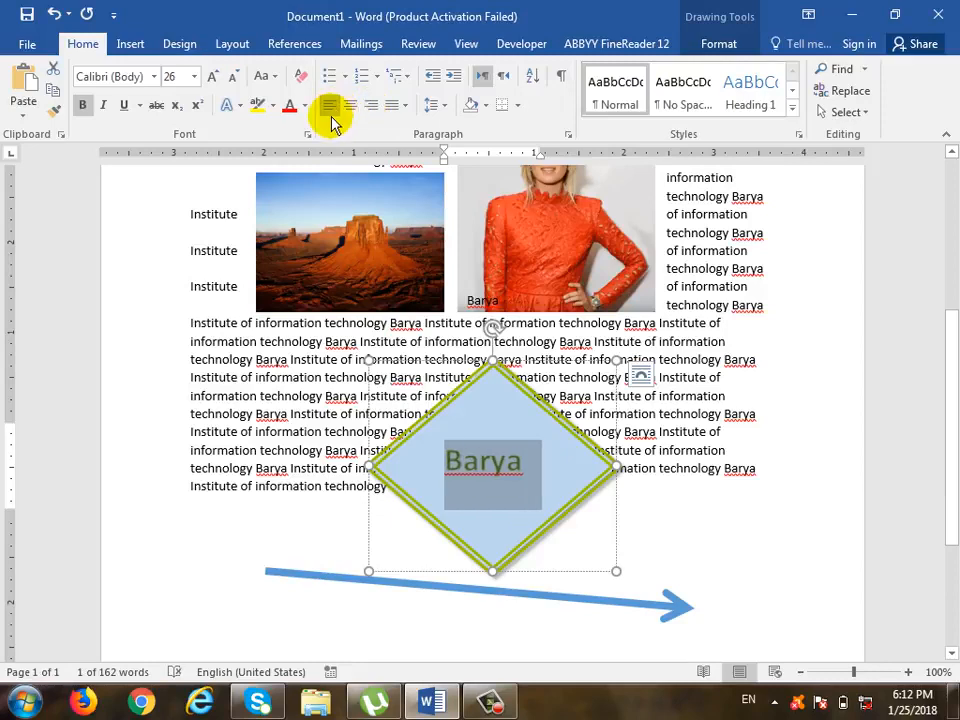
pyautogui.click(341, 106)
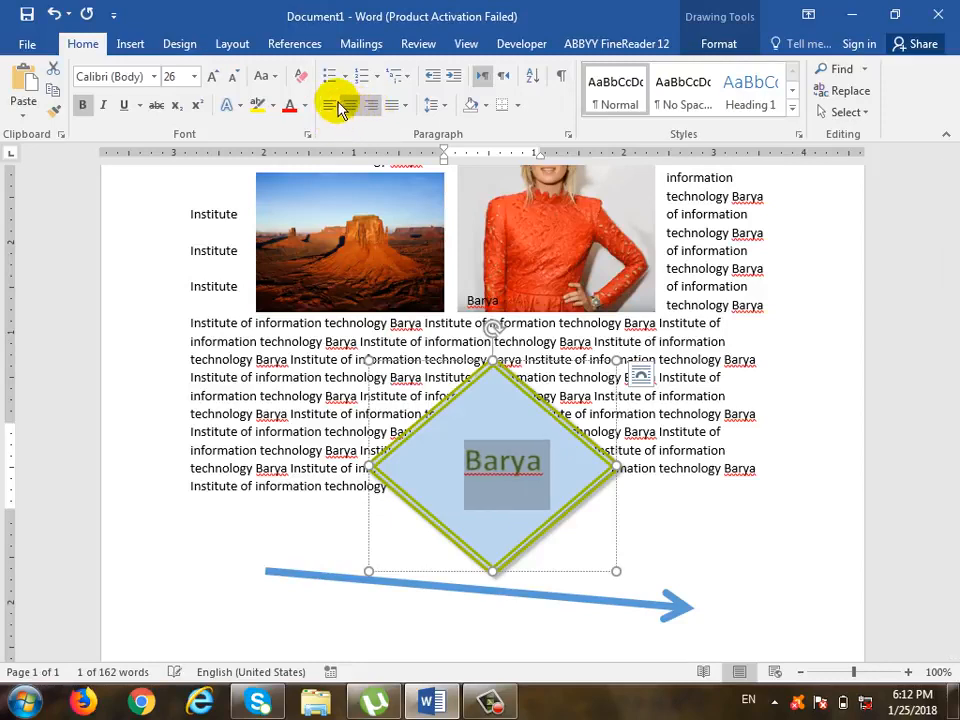
pyautogui.click(722, 44)
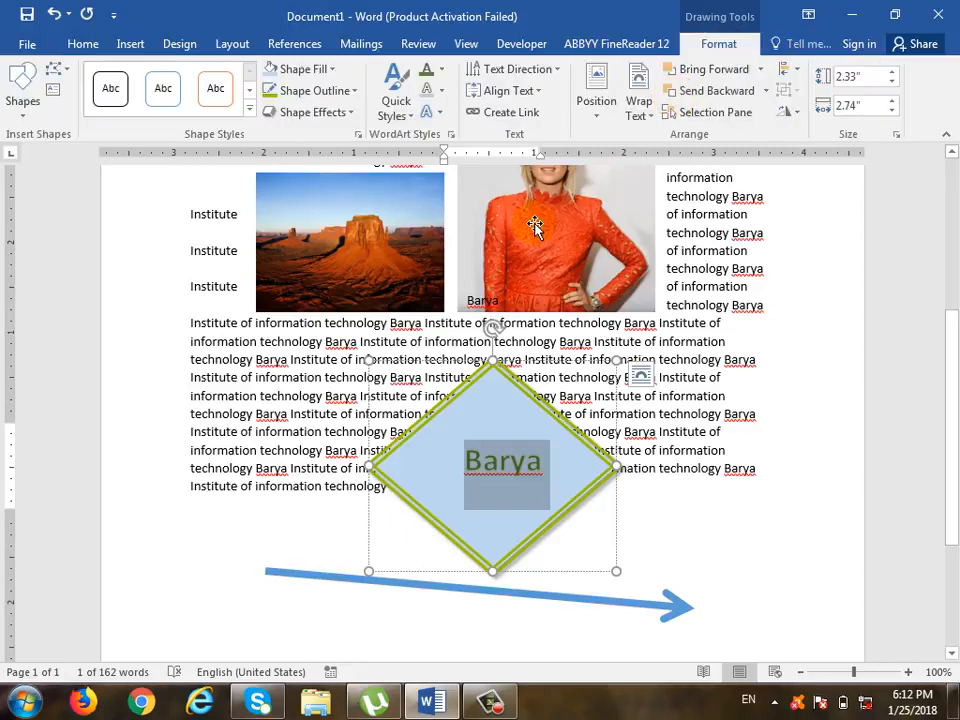
pyautogui.click(512, 91)
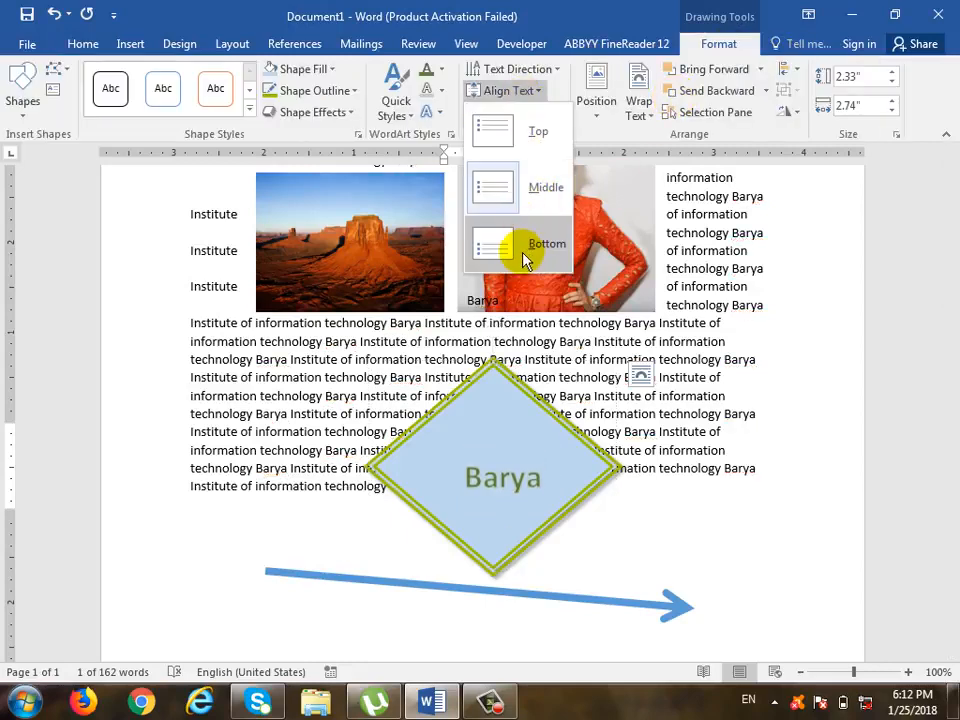
pyautogui.click(566, 6)
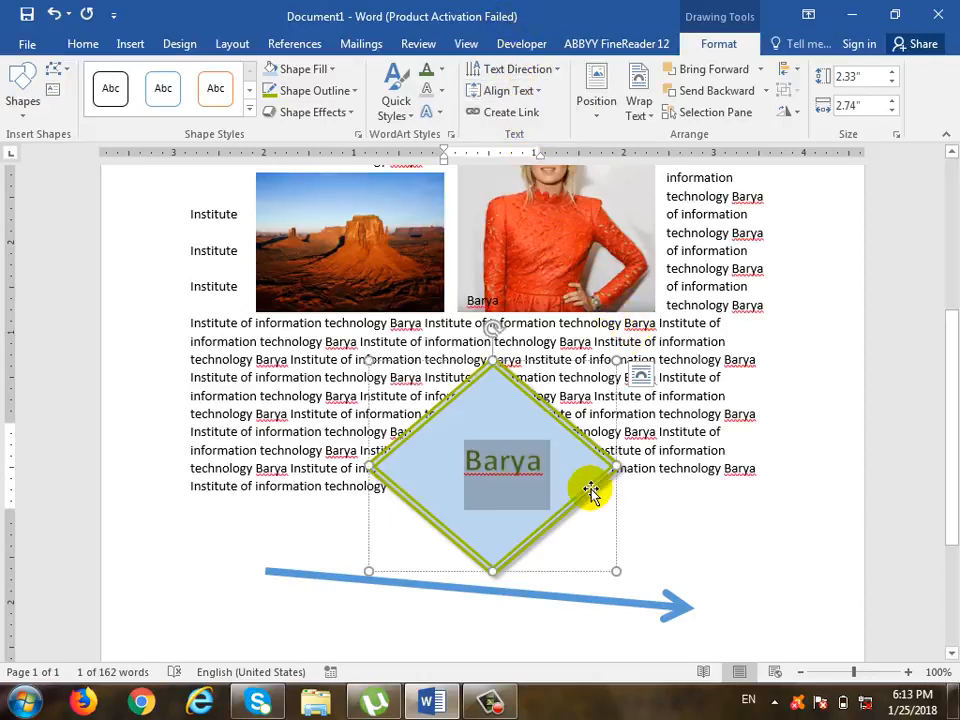
# Step: Delete the blue arrow line below the diamond
pyautogui.click(610, 600)
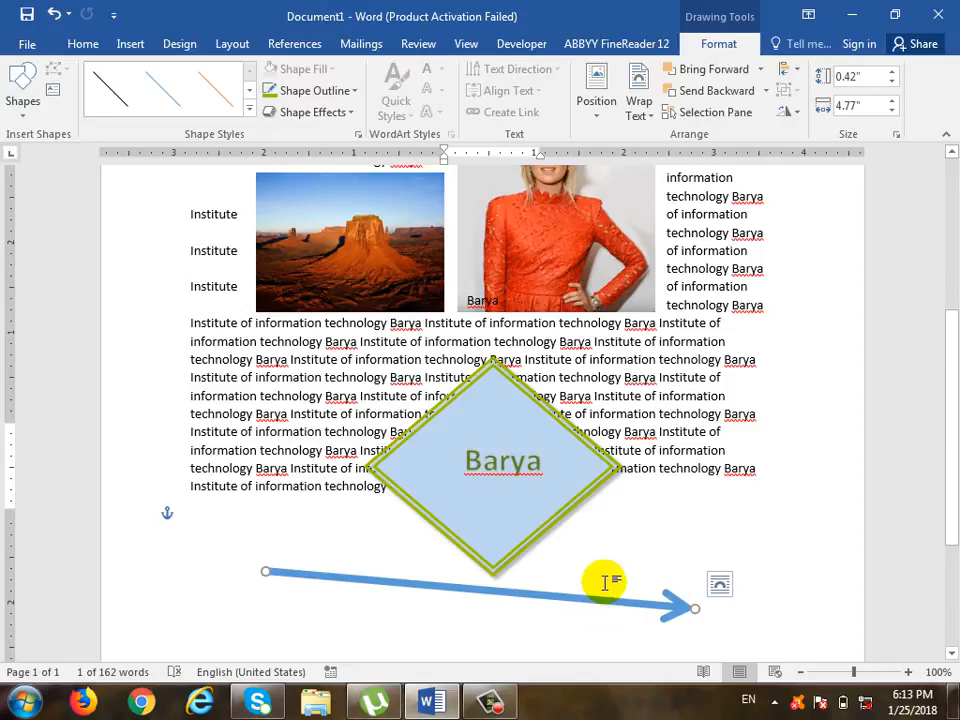
pyautogui.press('Delete')
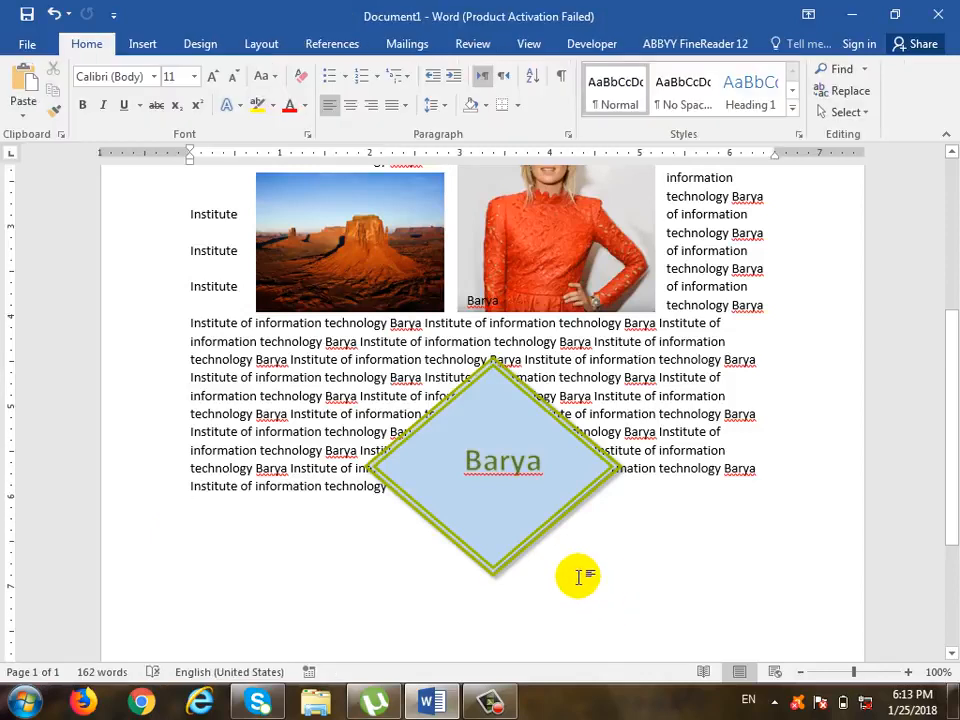
pyautogui.scroll(-1, 590, 520)
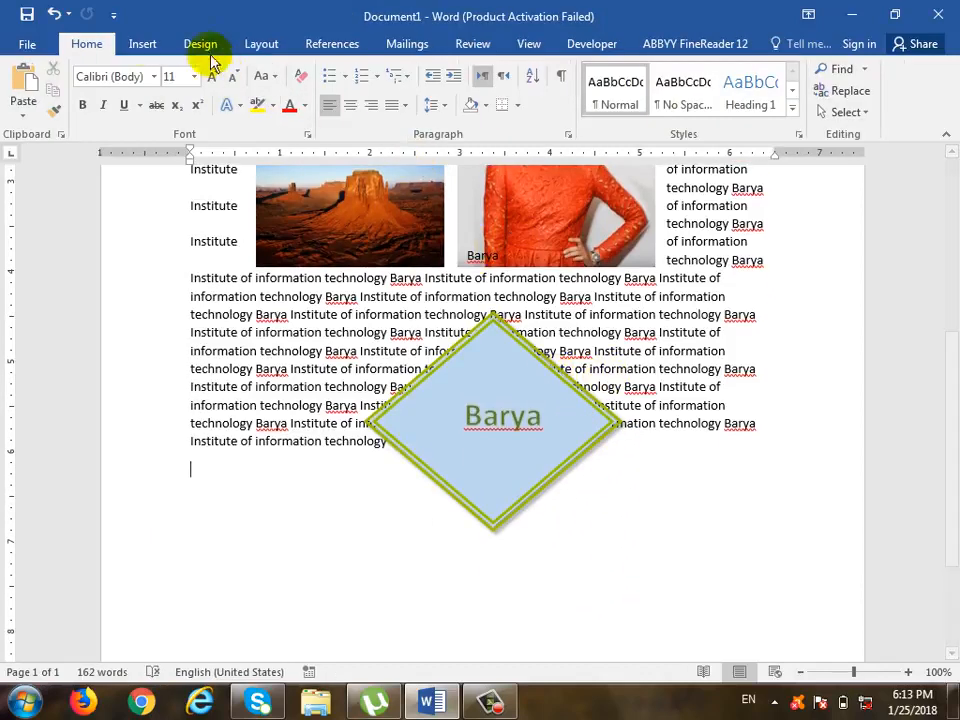
# Step: Draw a rectangle about 1.48" high and 3.02" wide in the empty area below the diamond
pyautogui.click(142, 44)
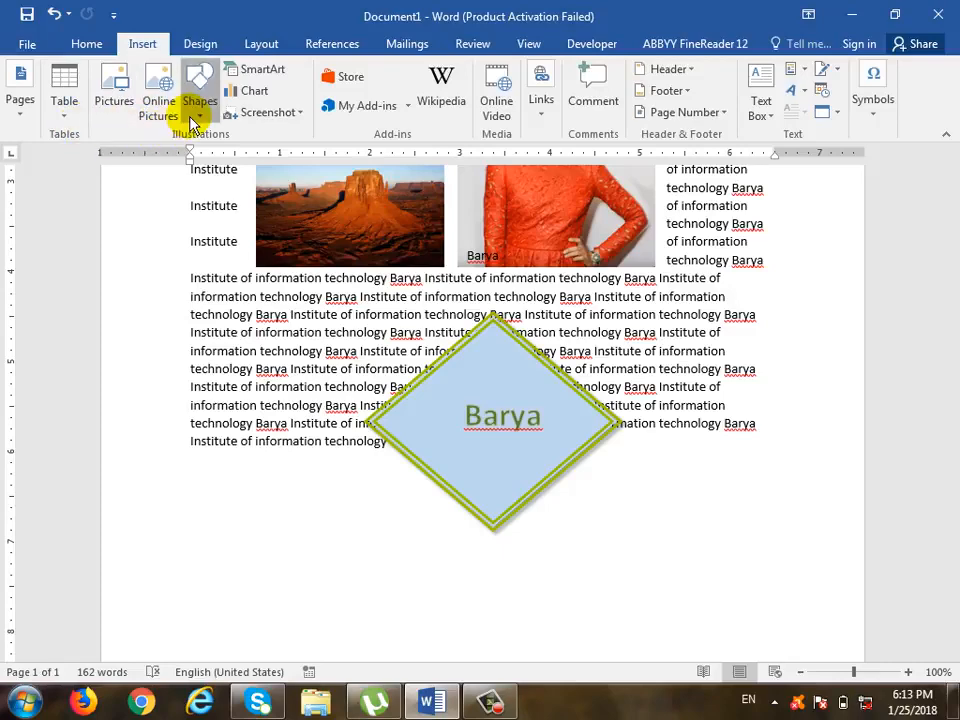
pyautogui.click(198, 106)
pyautogui.click(274, 157)
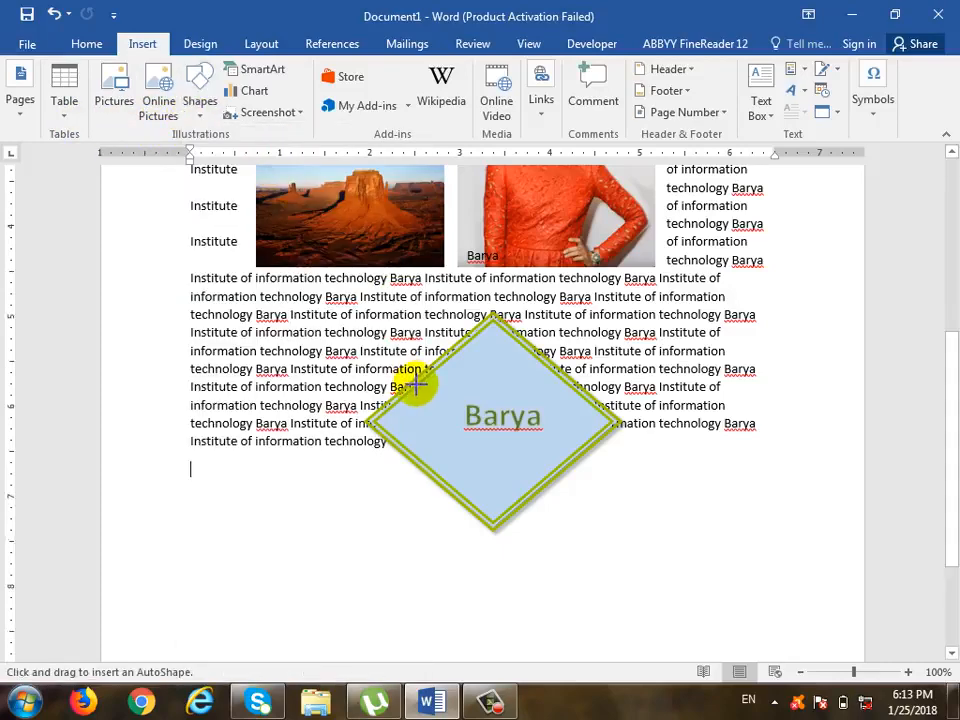
pyautogui.scroll(-3, 403, 411)
pyautogui.moveTo(406, 413)
pyautogui.mouseDown()
pyautogui.moveTo(654, 553)
pyautogui.moveTo(678, 546)
pyautogui.mouseUp()
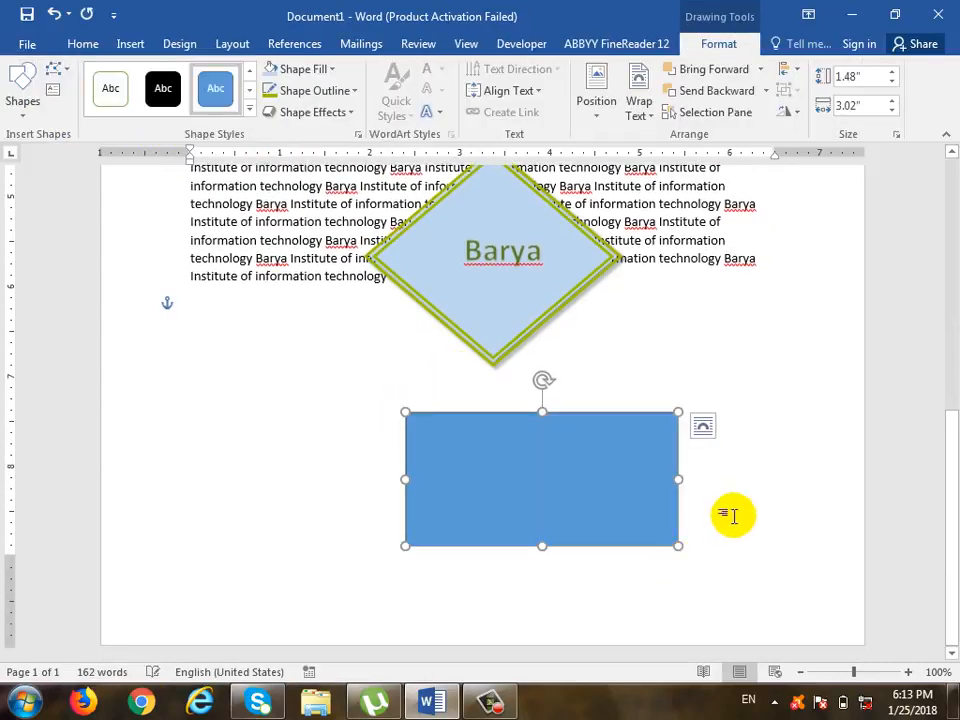
# Step: Enable text entry inside the blue rectangle below the diamond
pyautogui.click(542, 250)
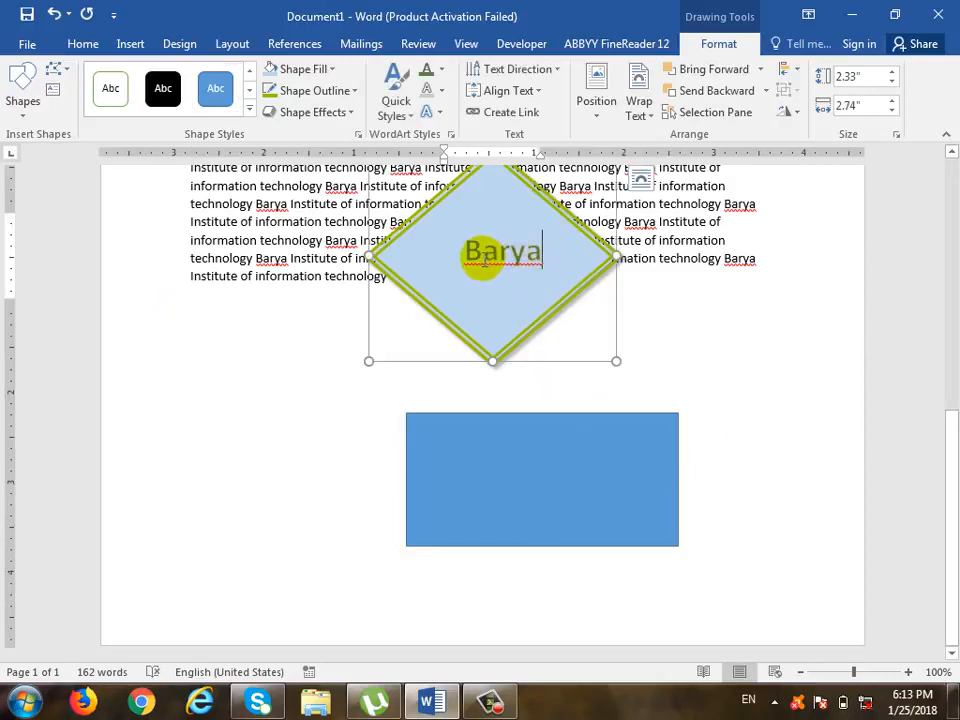
pyautogui.click(568, 512)
pyautogui.rightClick(606, 501)
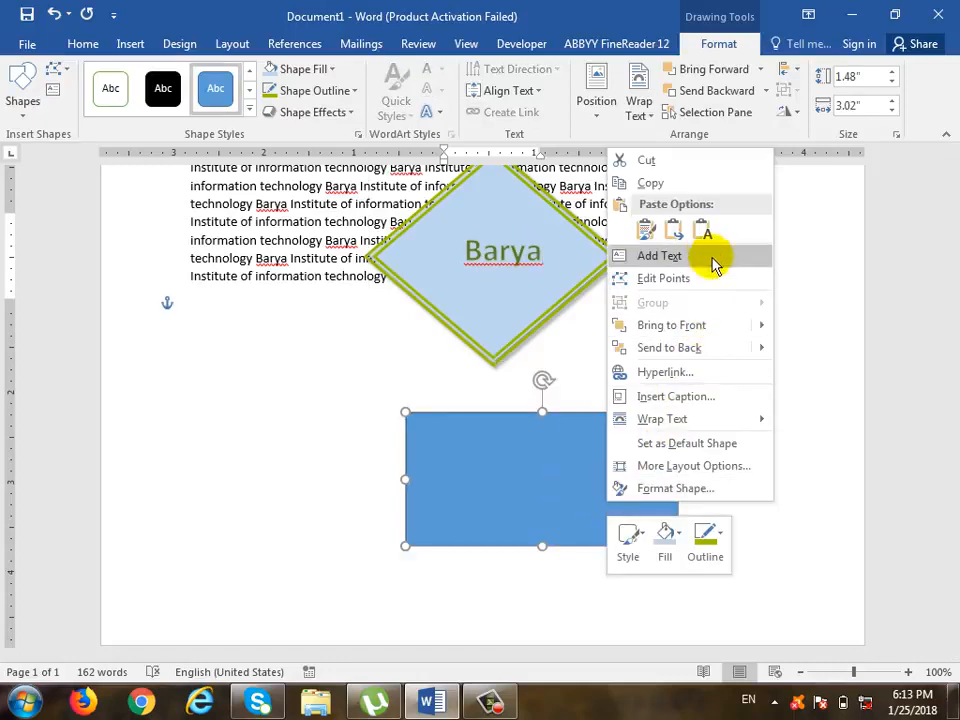
pyautogui.click(660, 256)
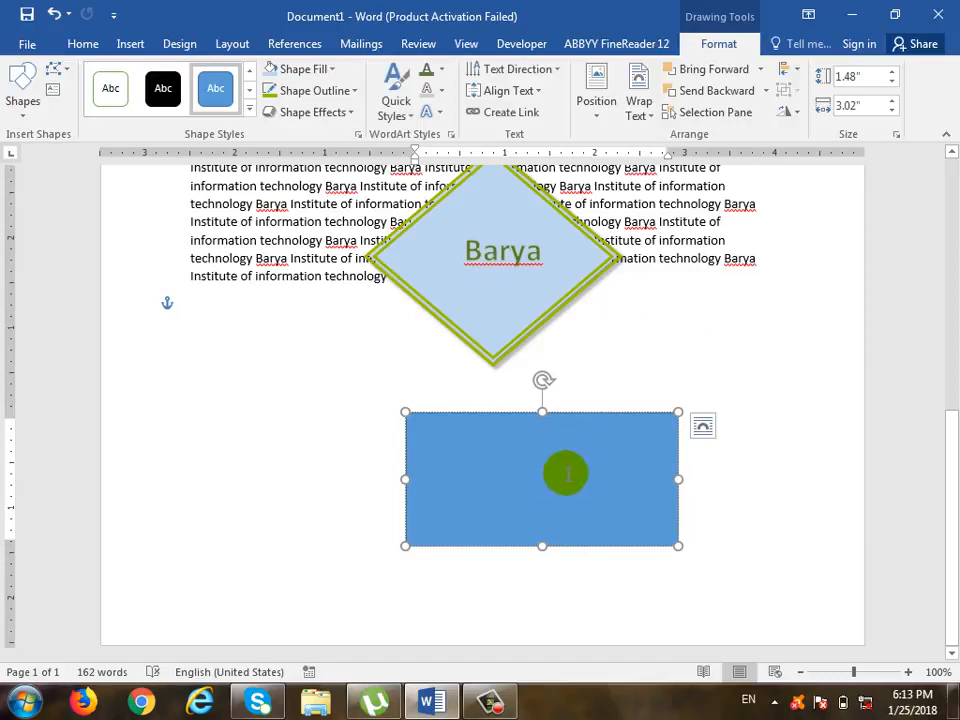
# Step: Link the diamond's text to the blue rectangle and add "Institute sdfsdfsdf" after "Barya" so the text flows across both shapes
pyautogui.click(497, 289)
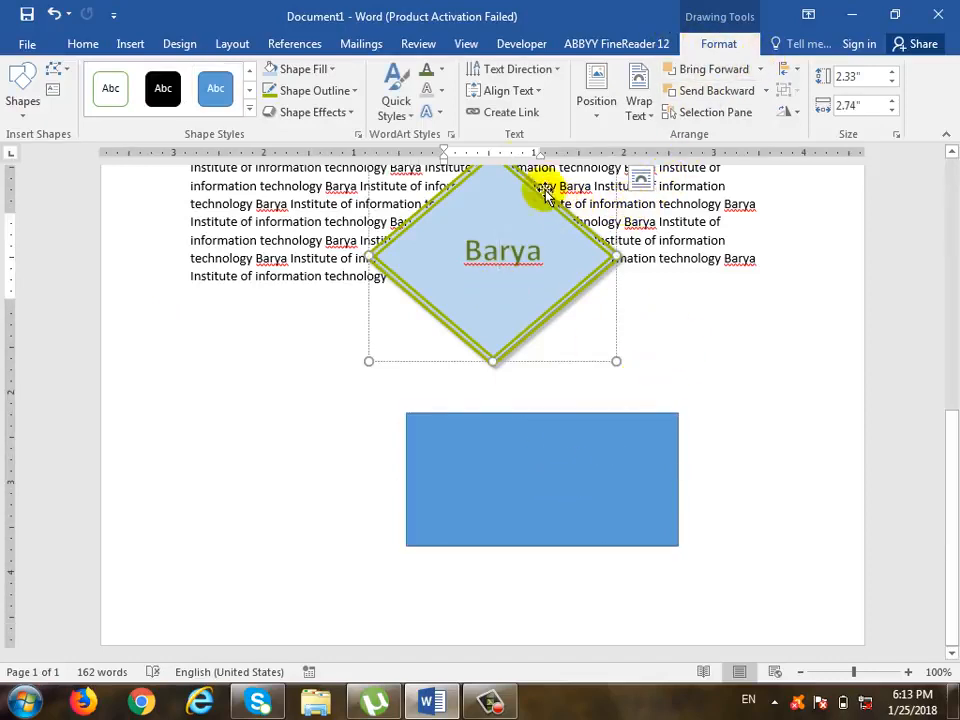
pyautogui.click(505, 112)
pyautogui.click(551, 455)
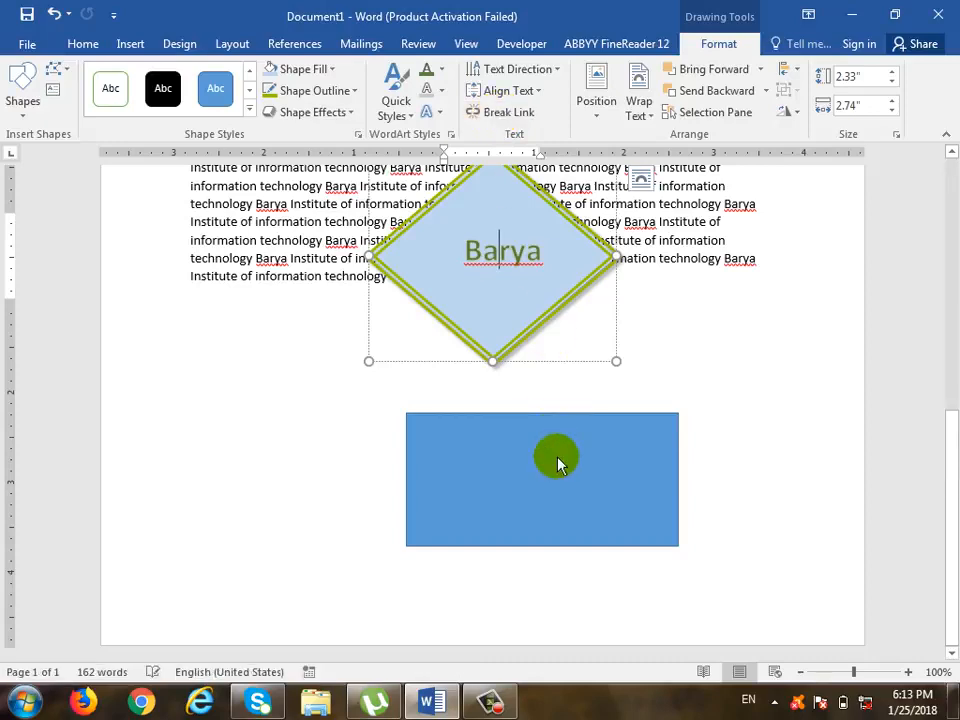
pyautogui.click(538, 253)
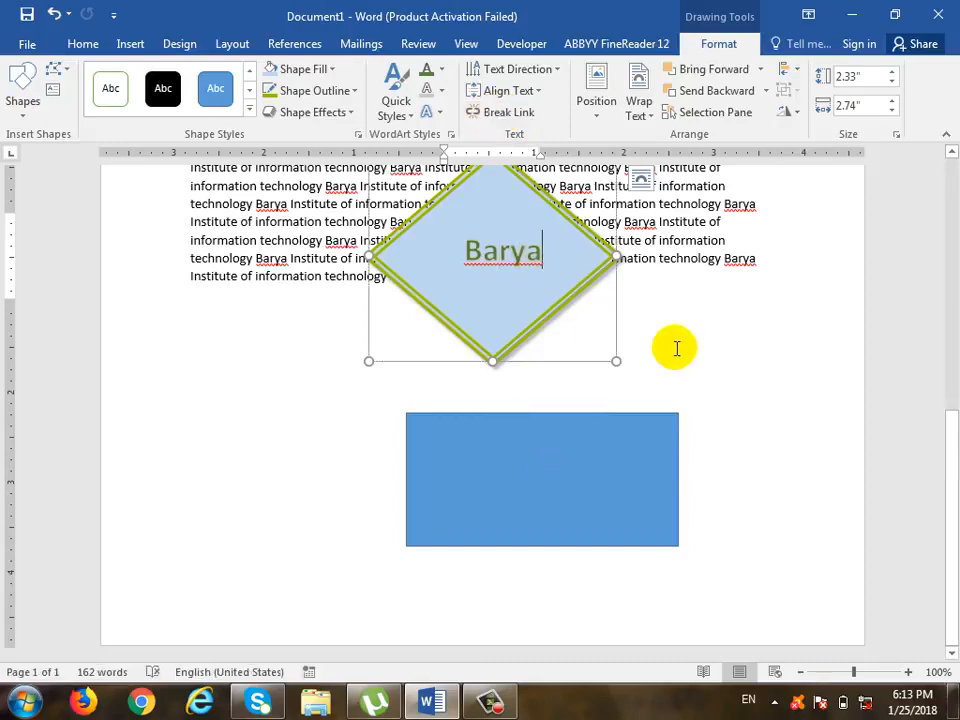
pyautogui.write('Institute sdfsdfsdf')
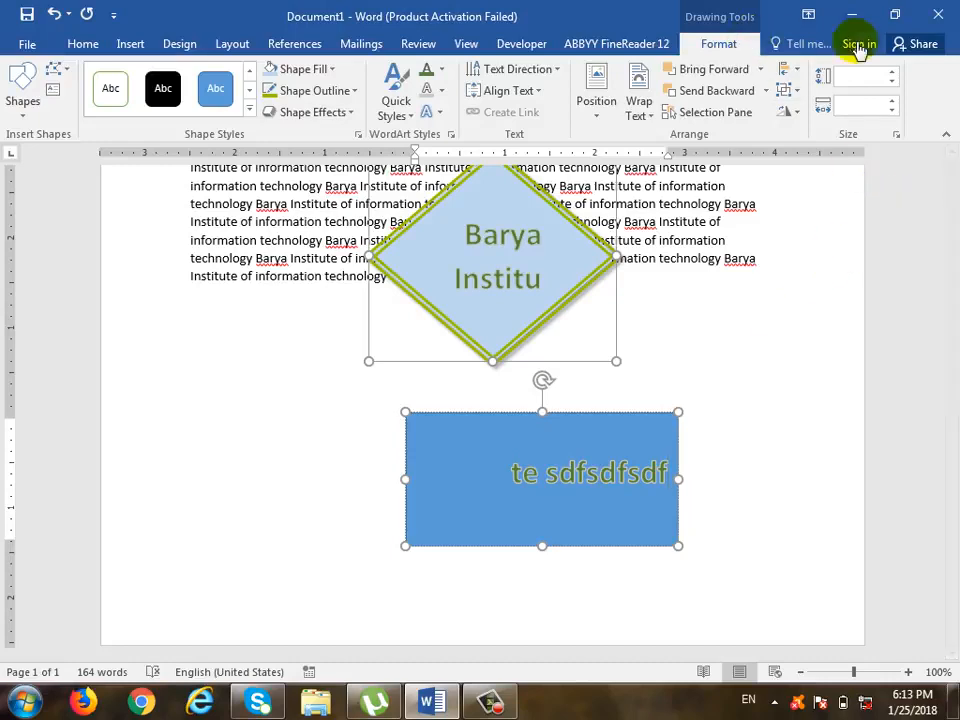
# Step: Break the text link between the diamond and the blue rectangle
pyautogui.click(553, 296)
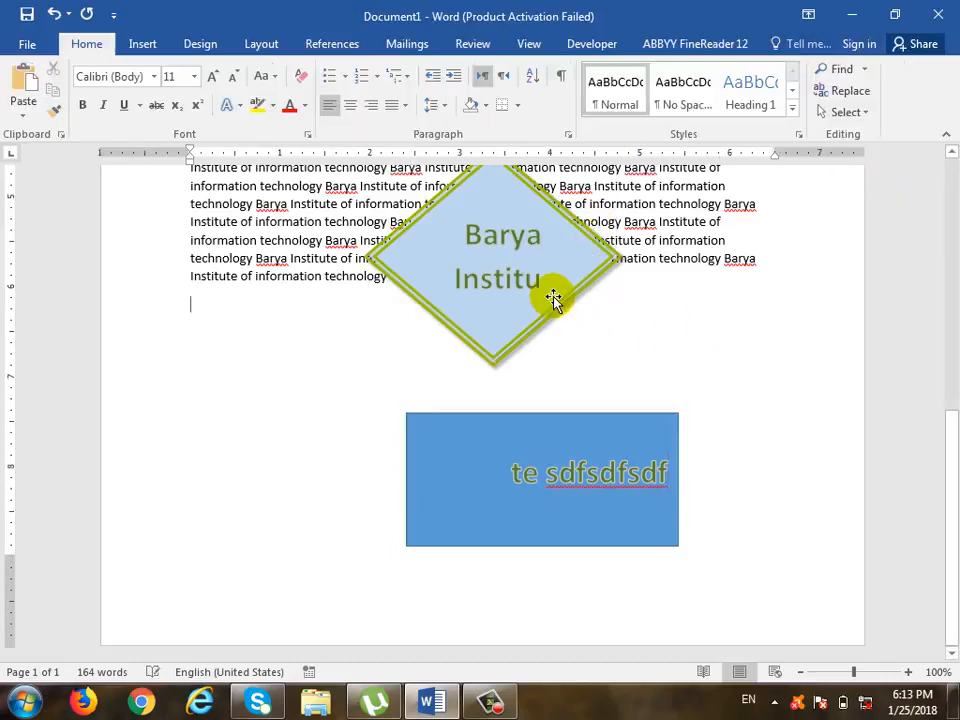
pyautogui.click(583, 292)
pyautogui.click(509, 112)
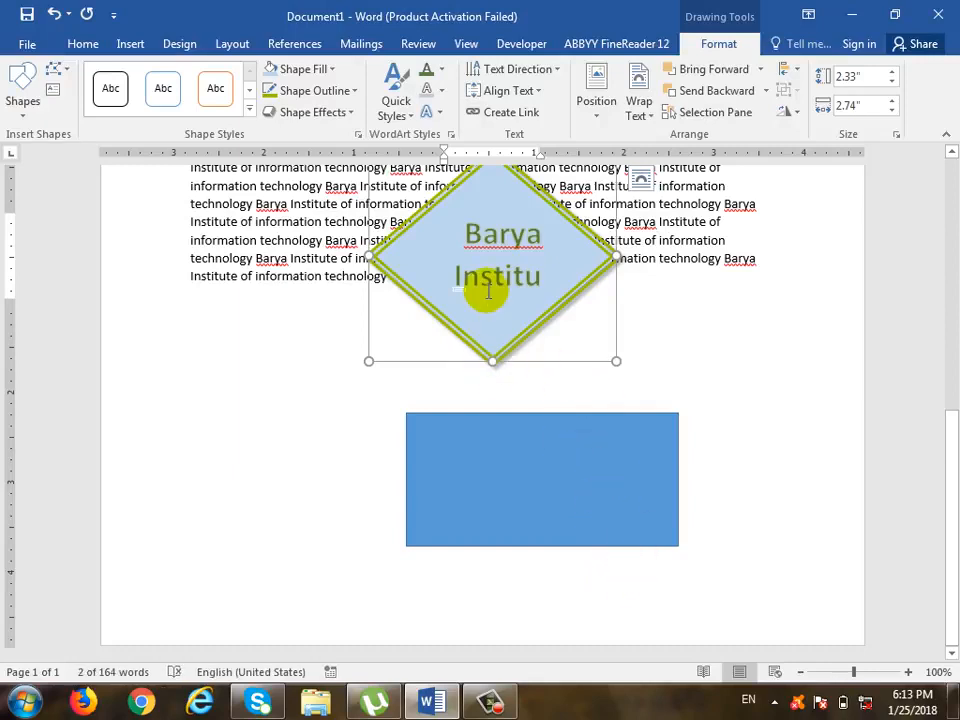
pyautogui.click(601, 124)
pyautogui.click(638, 110)
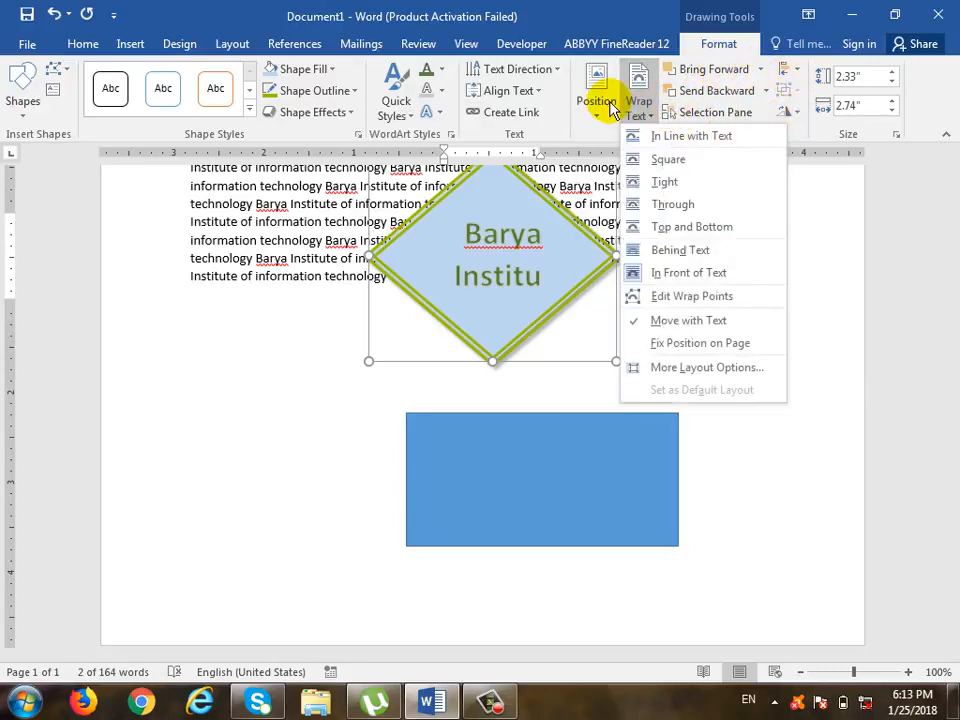
pyautogui.click(593, 467)
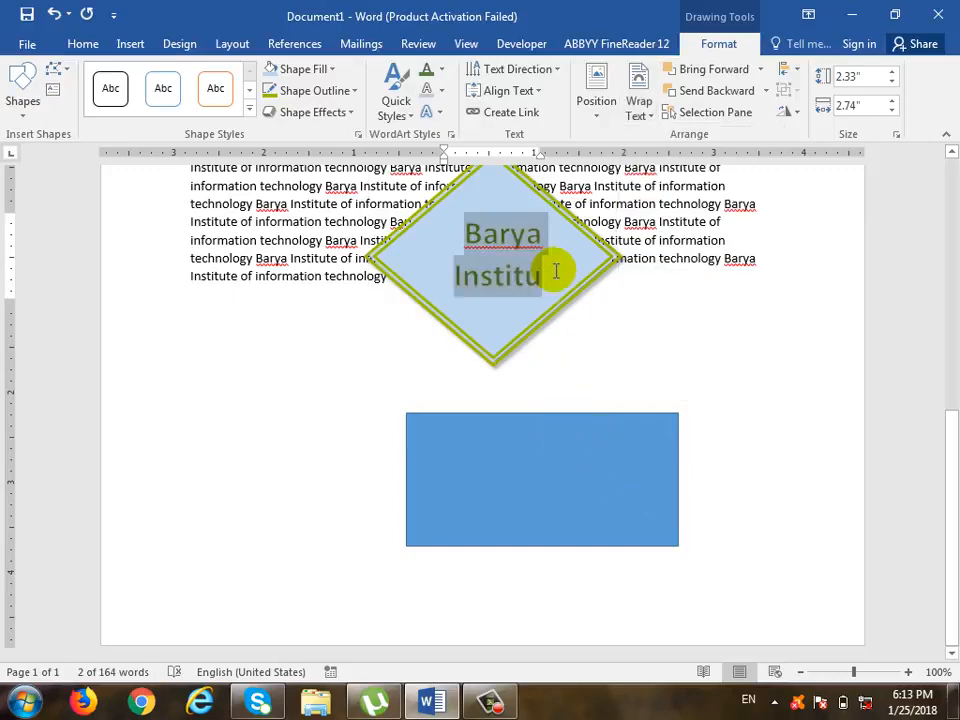
# Step: Move the blue rectangle straight up so that it overlaps the lower half of the diamond
pyautogui.click(572, 469)
pyautogui.click(630, 413)
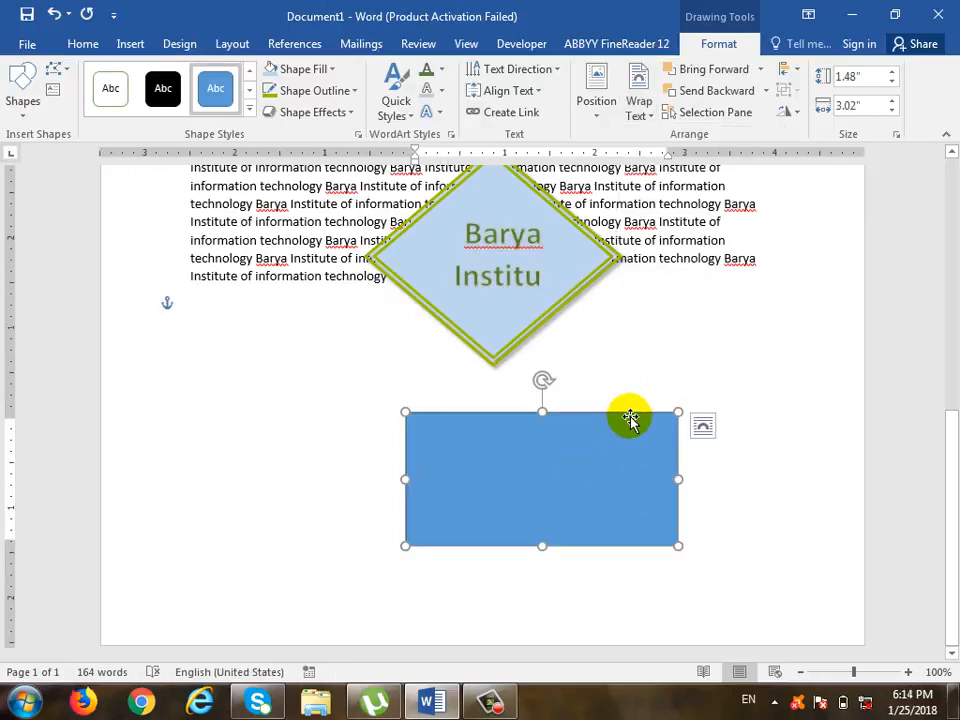
pyautogui.moveTo(630, 413); pyautogui.dragTo(631, 252)
# Step: Bring the diamond to the front so it lies over the blue rectangle
pyautogui.click(587, 237)
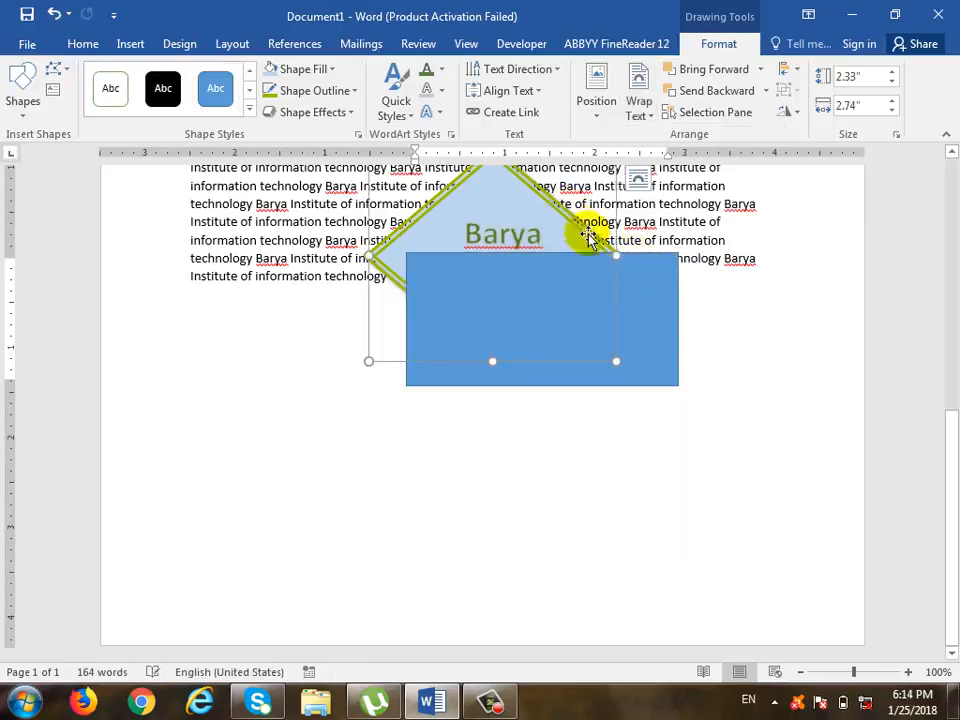
pyautogui.click(759, 70)
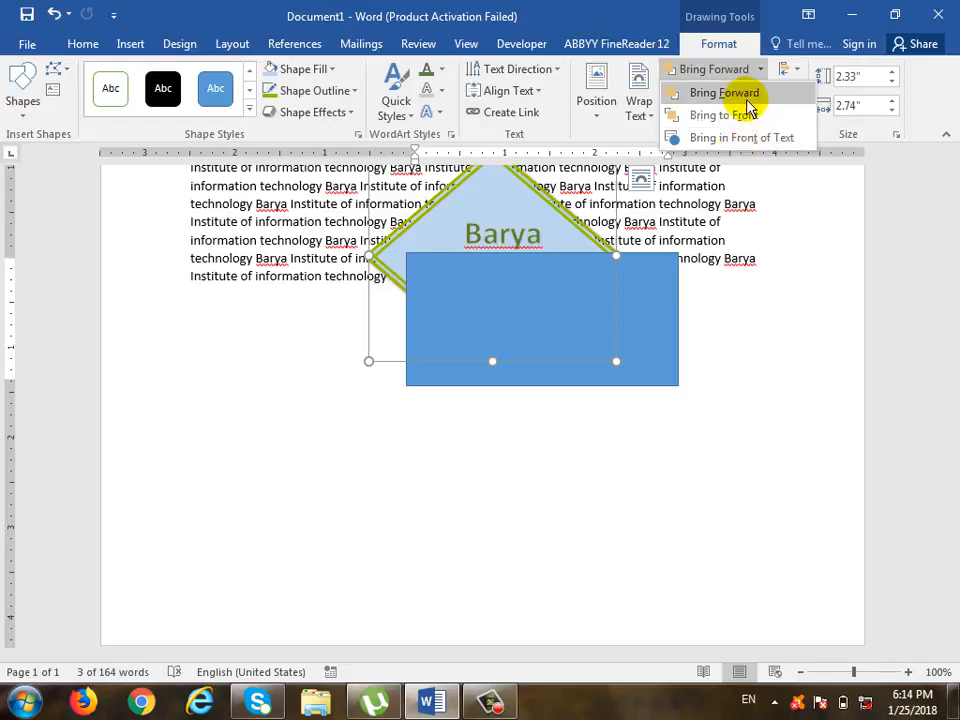
pyautogui.click(739, 91)
pyautogui.click(760, 69)
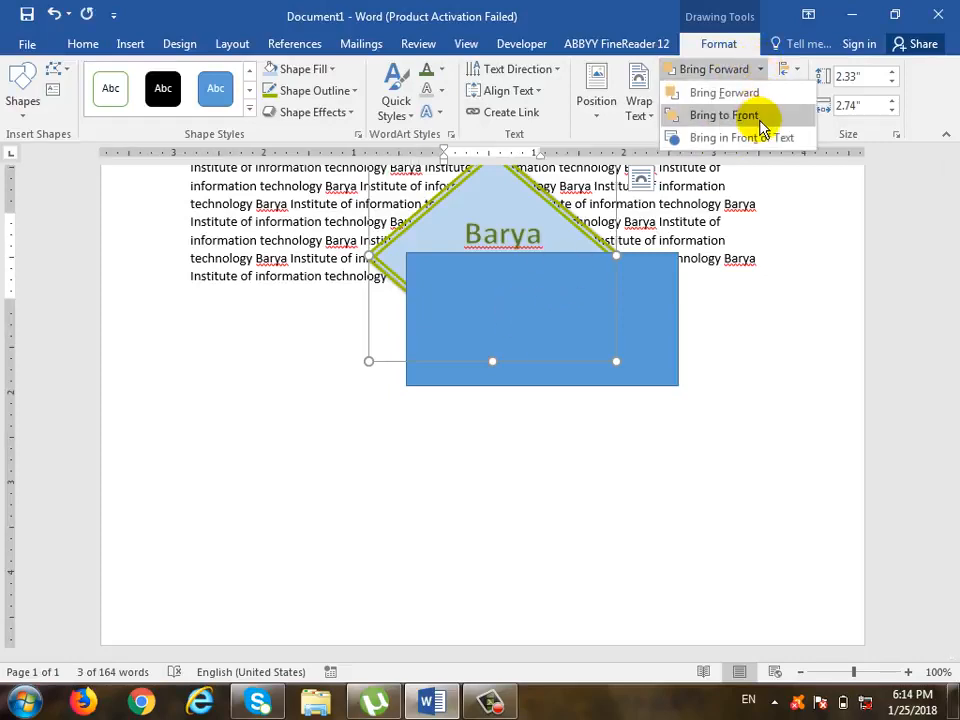
pyautogui.click(750, 116)
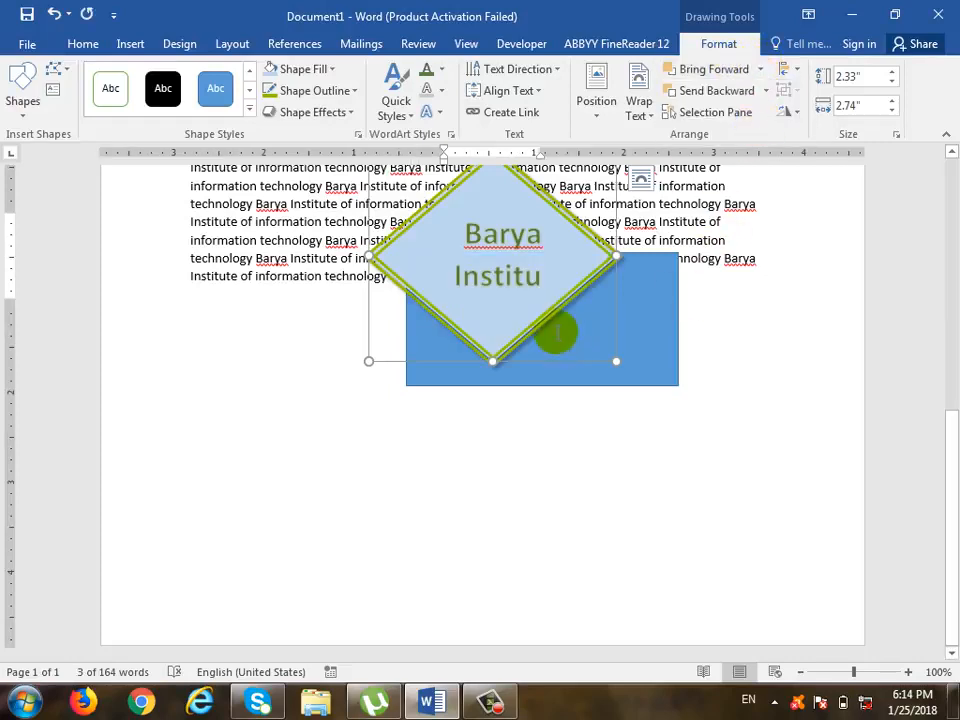
pyautogui.click(763, 70)
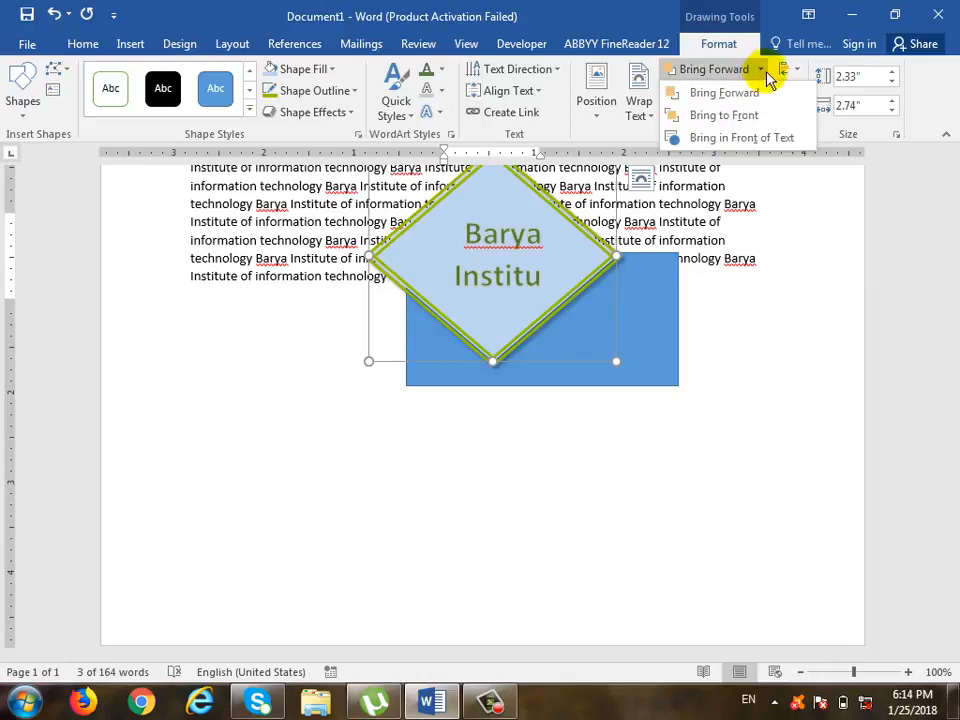
pyautogui.click(764, 74)
# Step: Try hiding all objects from the Selection pane and show them all again, closing the pane
pyautogui.click(743, 113)
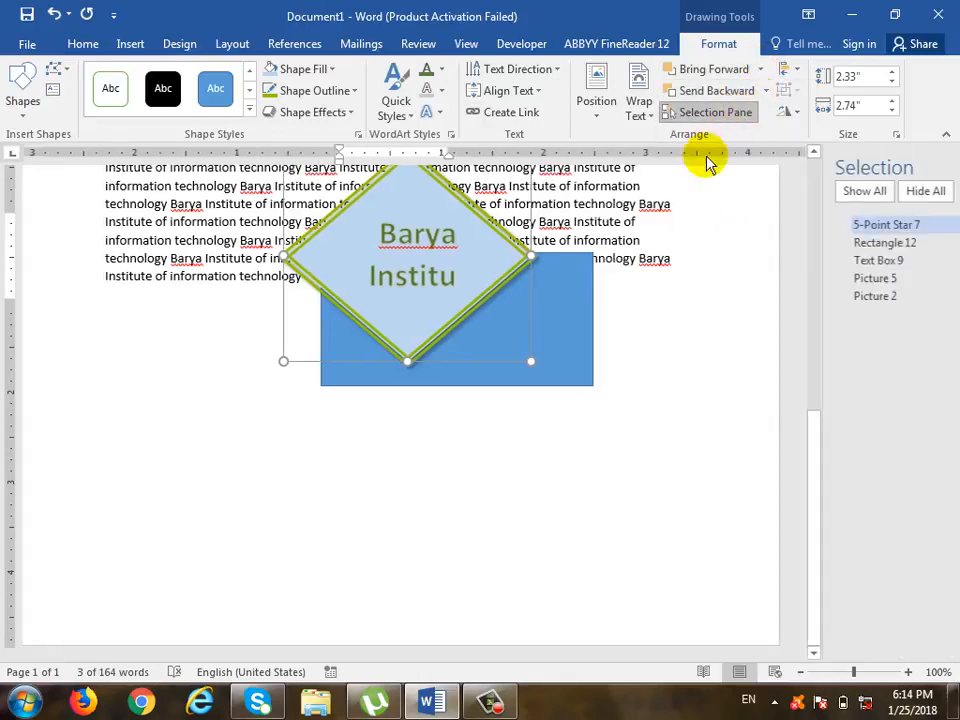
pyautogui.click(820, 278)
pyautogui.click(816, 297)
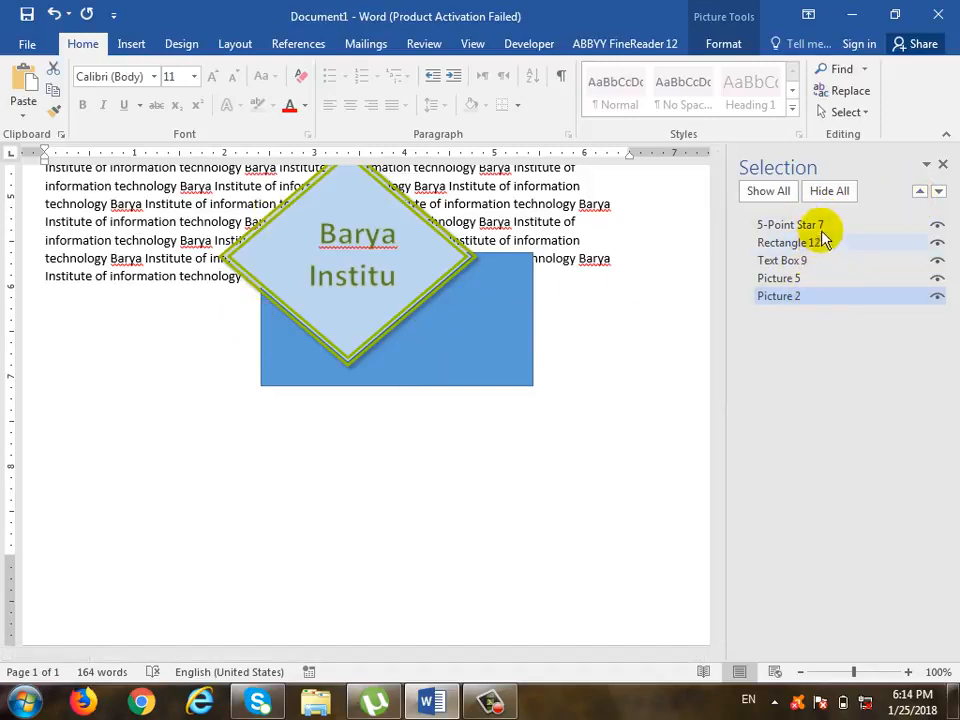
pyautogui.click(842, 193)
pyautogui.click(772, 196)
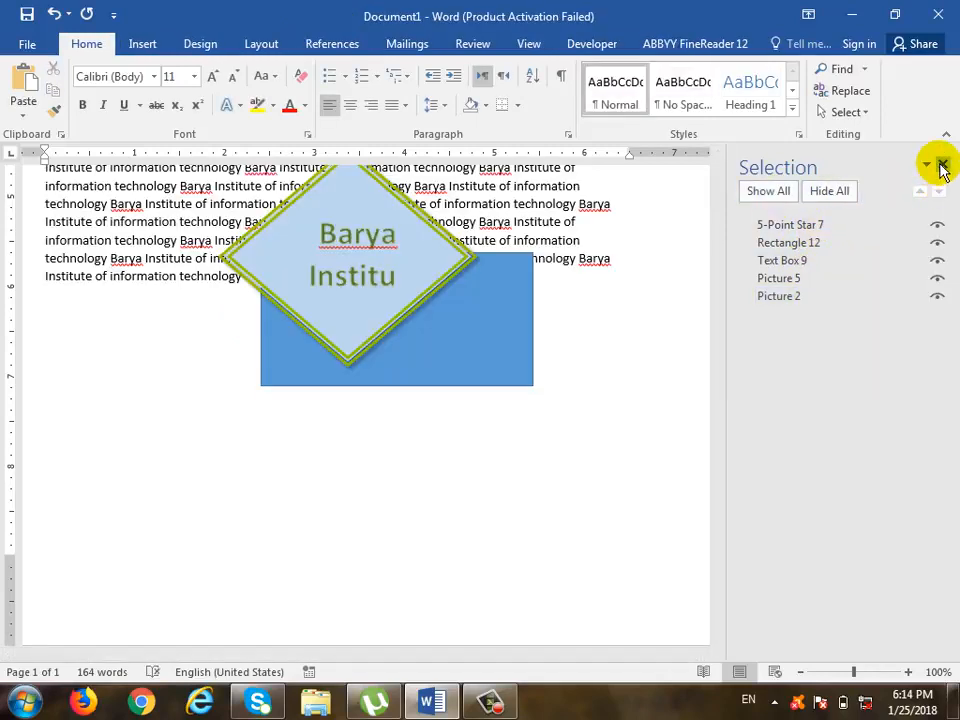
pyautogui.click(942, 166)
pyautogui.click(531, 242)
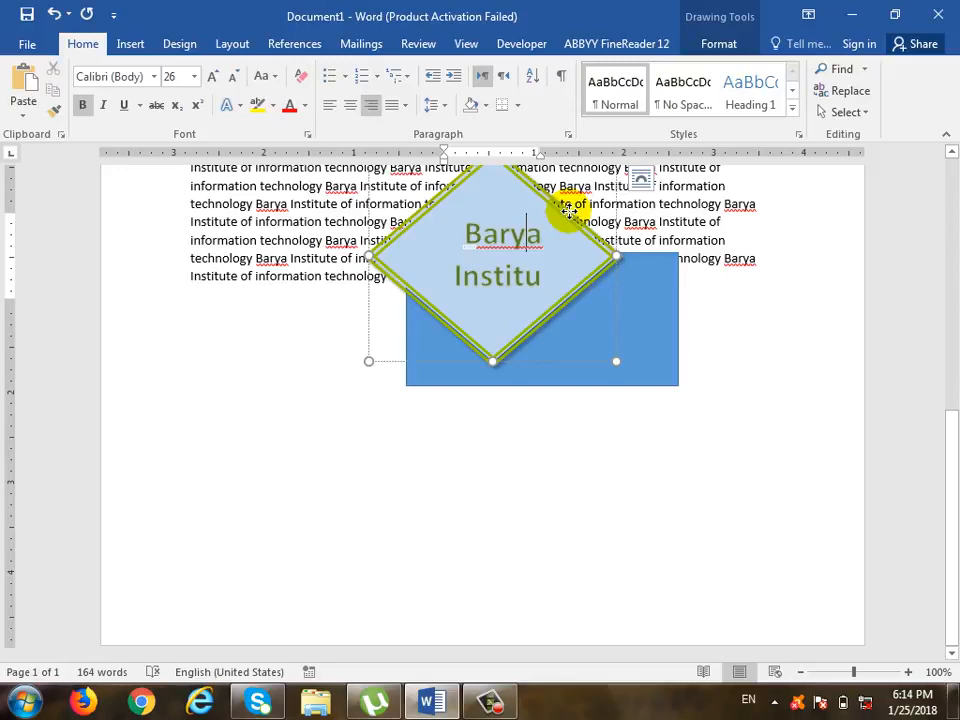
pyautogui.click(722, 46)
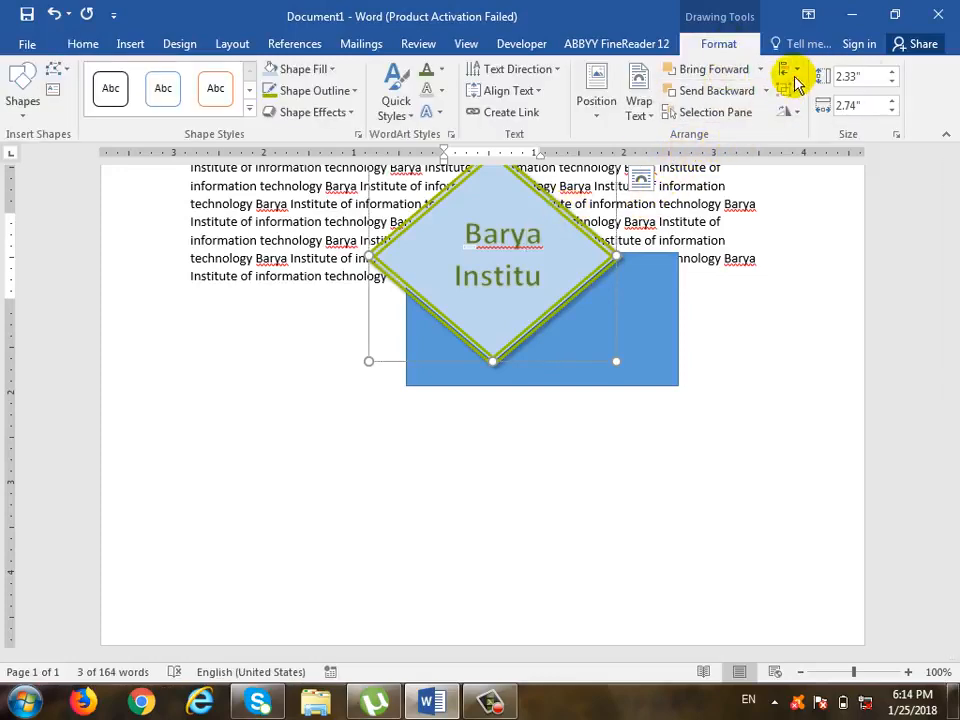
pyautogui.click(790, 72)
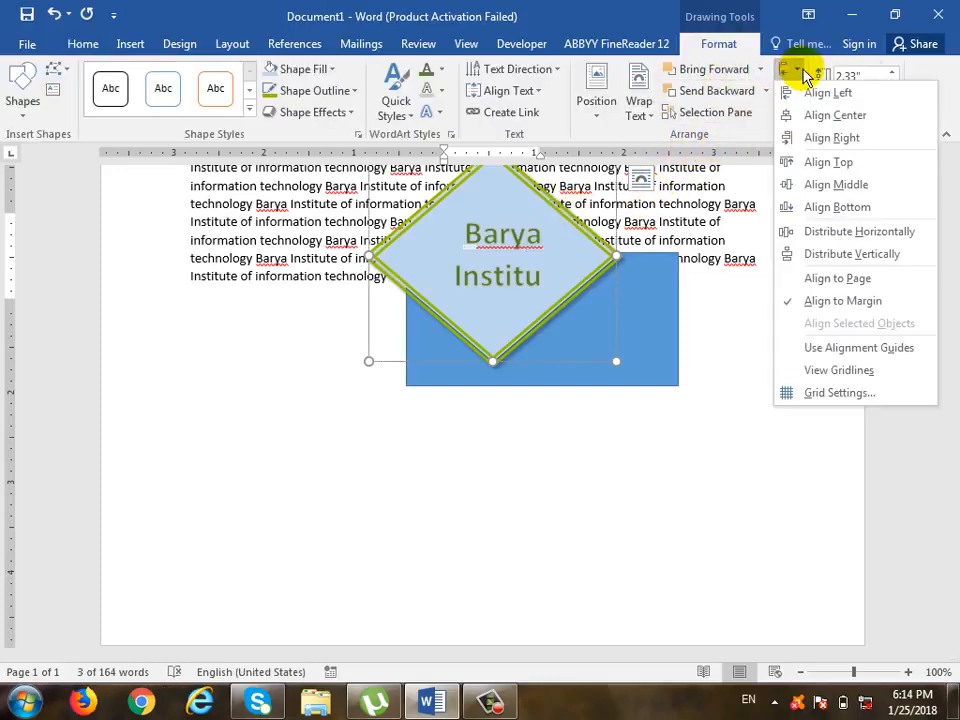
pyautogui.click(800, 74)
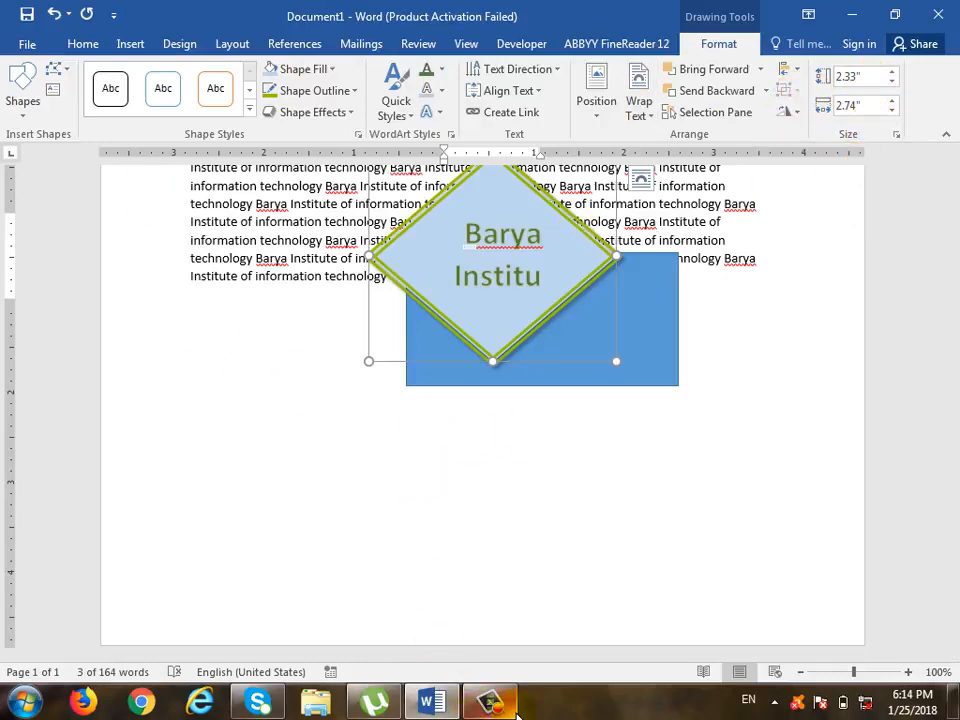
pyautogui.moveTo(516, 712)
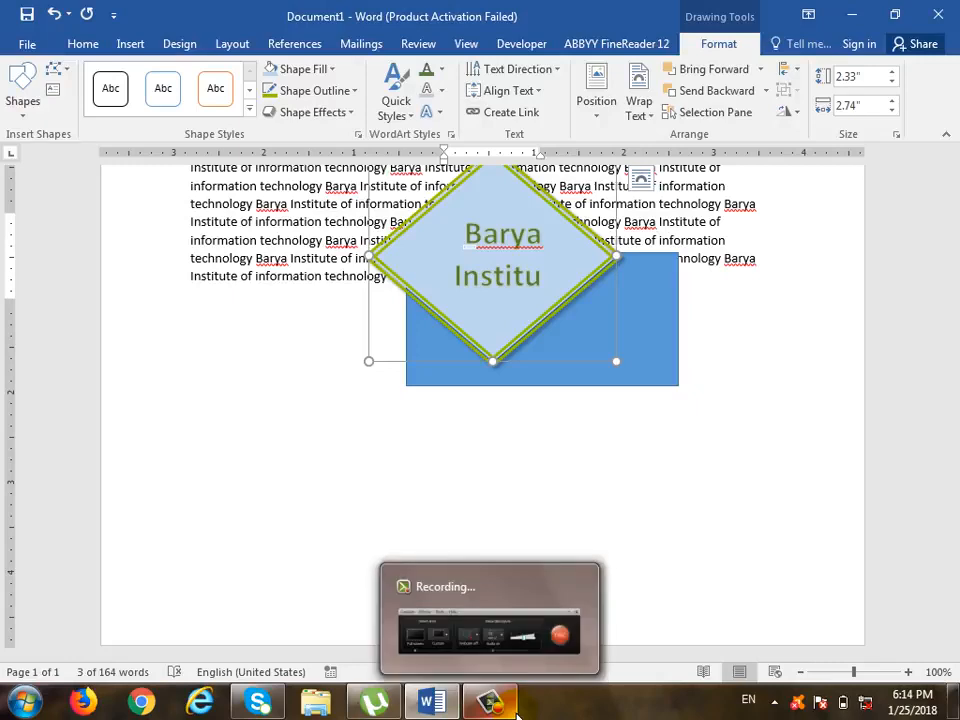